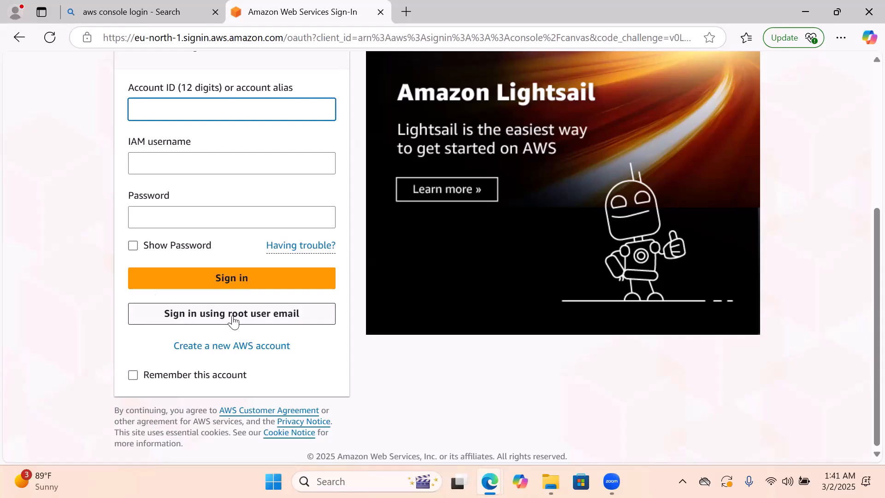
# Choose root user sign-in, fill in the root user's email address from the saved entries, and continue to the password page
pyautogui.click(233, 320)
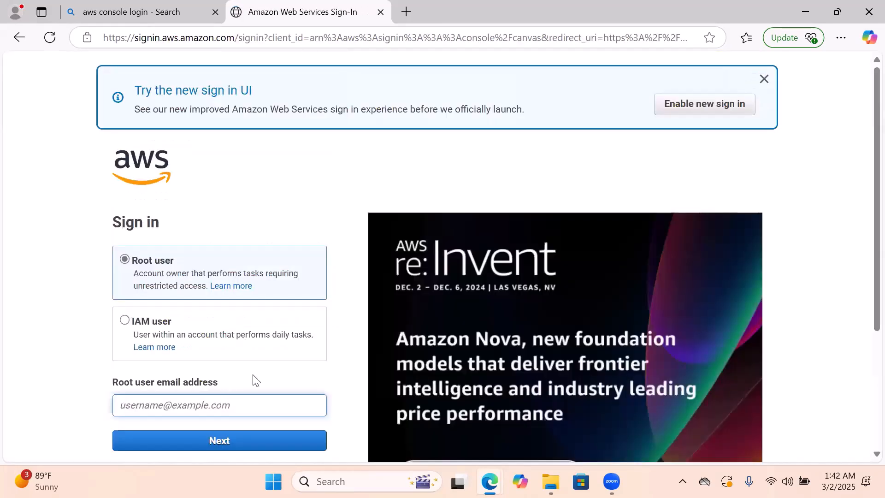
pyautogui.click(237, 402)
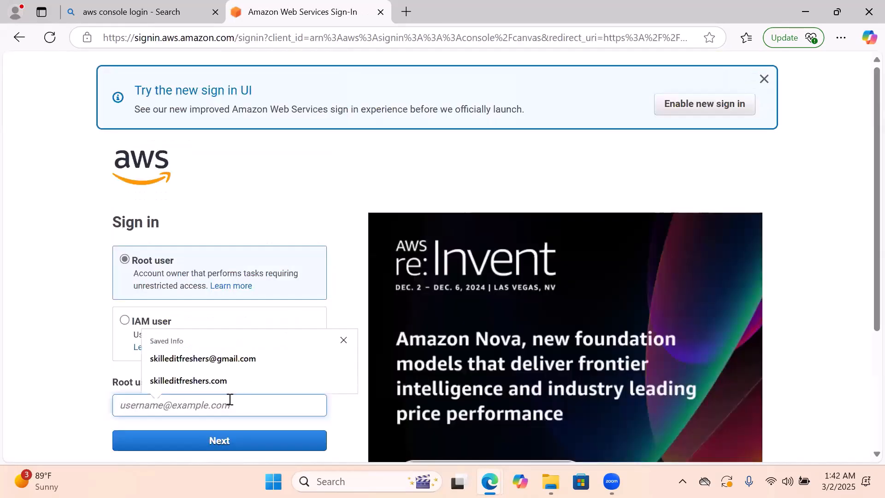
pyautogui.click(209, 362)
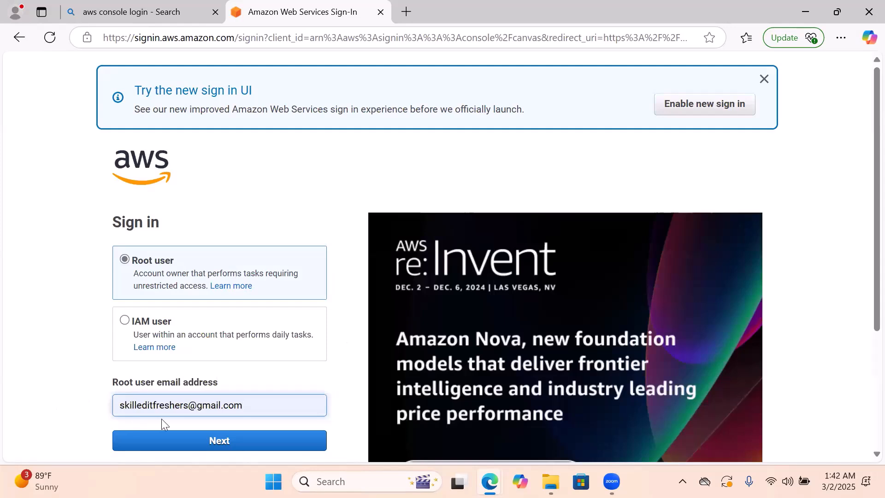
pyautogui.scroll(-3, 329, 375)
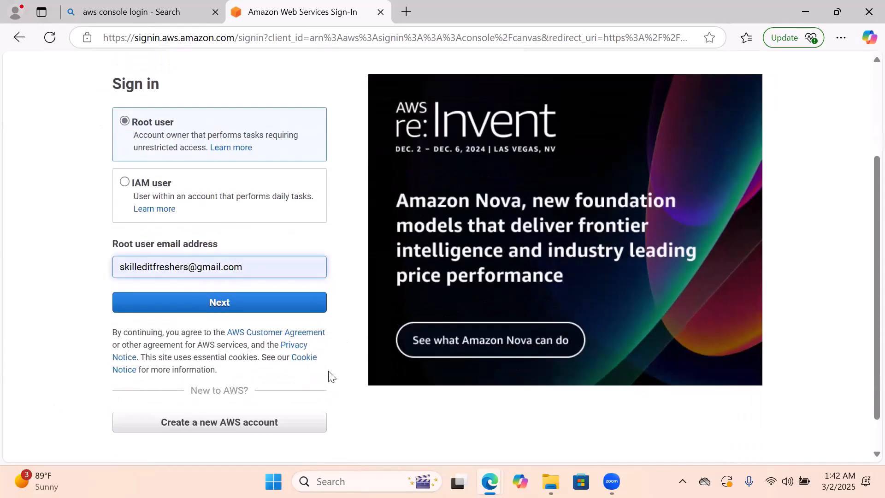
pyautogui.click(211, 307)
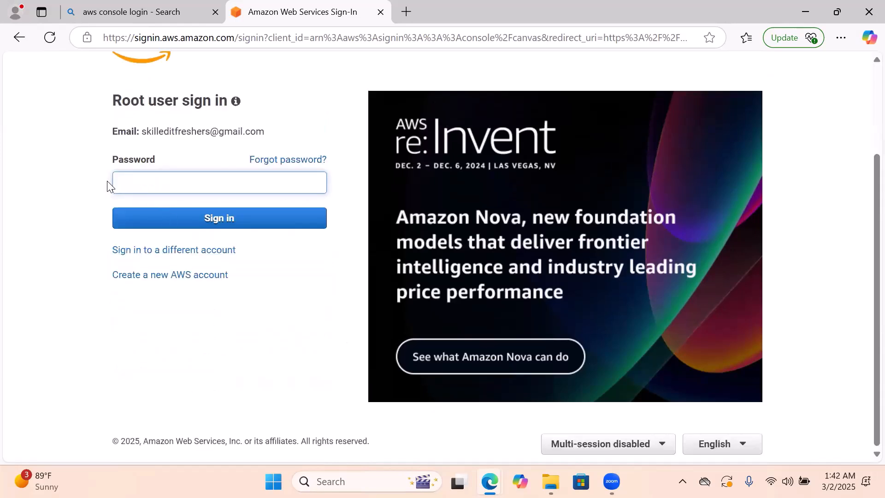
# Enter the root user's account password, sign in to the console, and decline saving the password in the browser
pyautogui.press('capslock')
pyautogui.write('••')
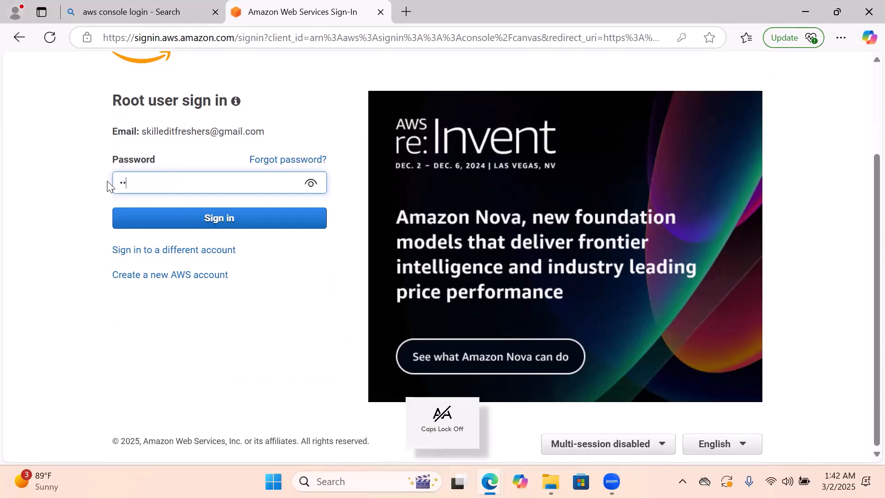
pyautogui.write('••••••••')
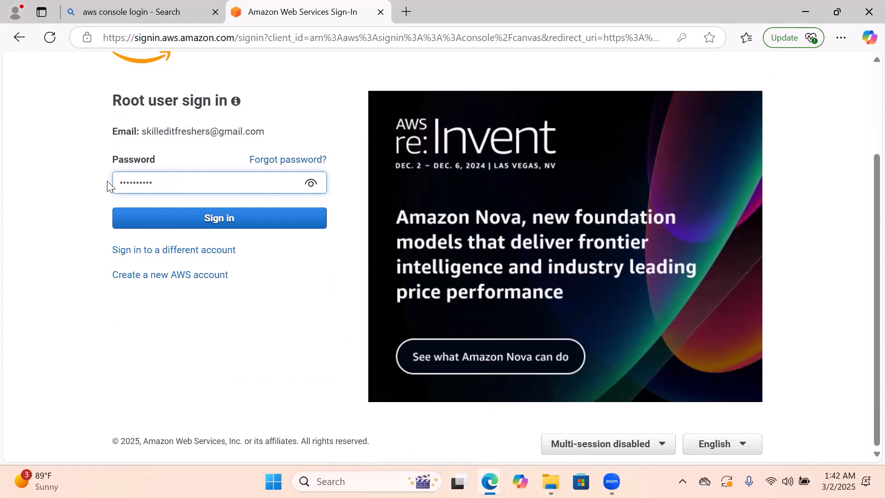
pyautogui.write('•••')
pyautogui.click(211, 218)
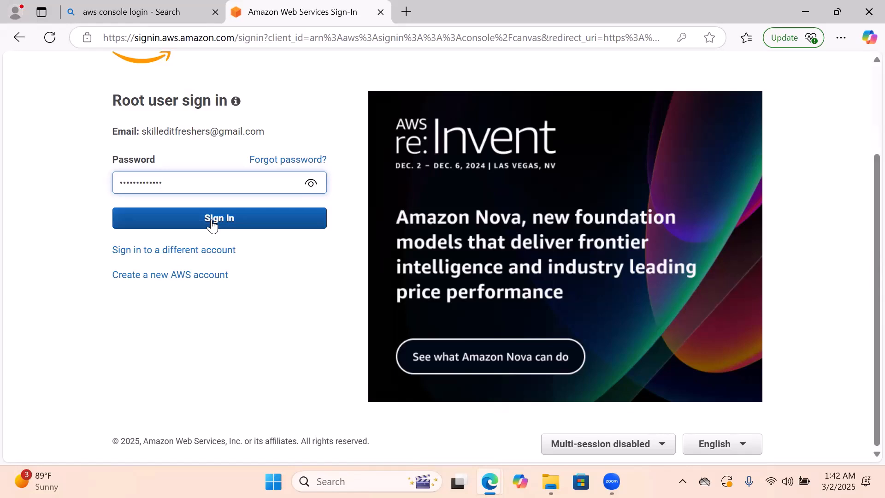
pyautogui.click(211, 220)
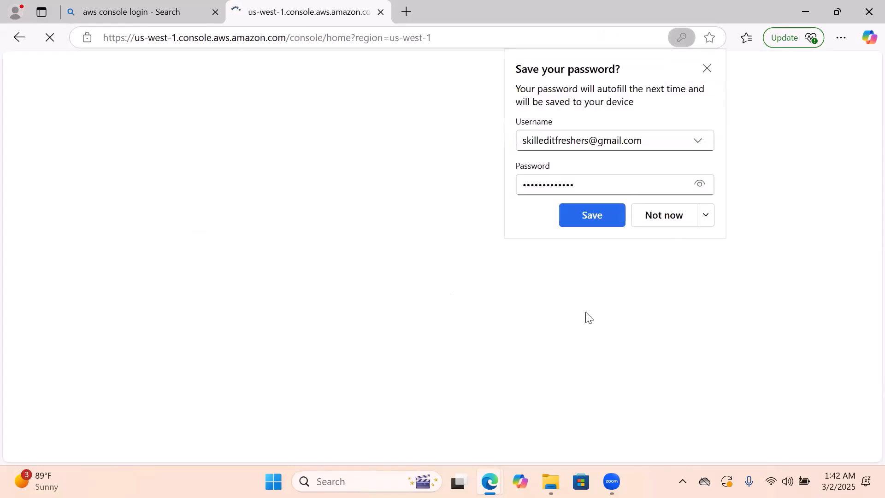
pyautogui.click(645, 216)
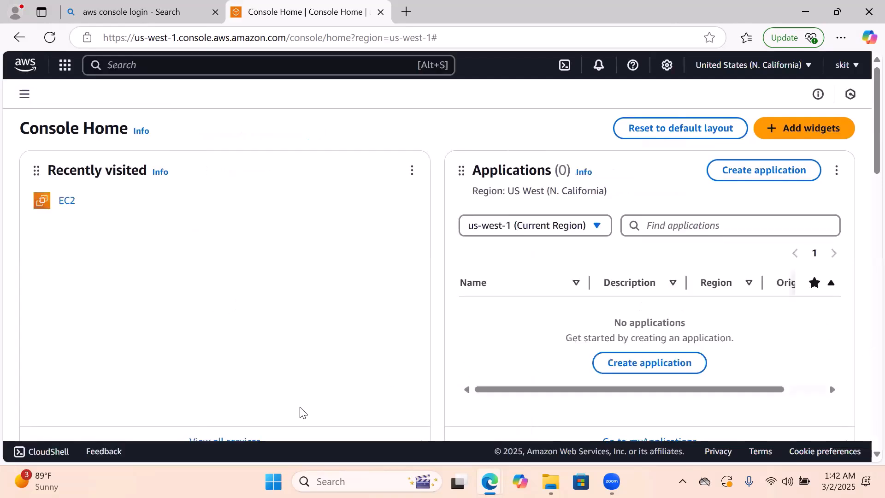
pyautogui.scroll(-4, 417, 196)
pyautogui.scroll(4, 417, 198)
pyautogui.scroll(-6, 303, 299)
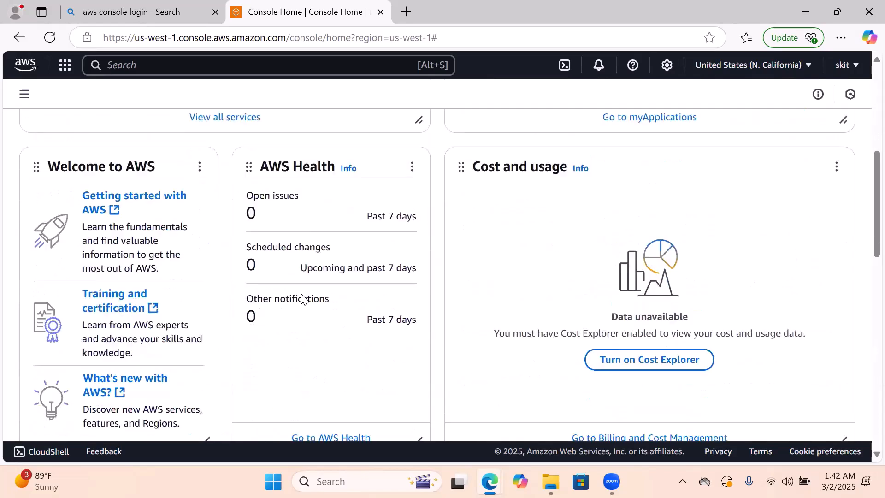
pyautogui.scroll(6, 303, 299)
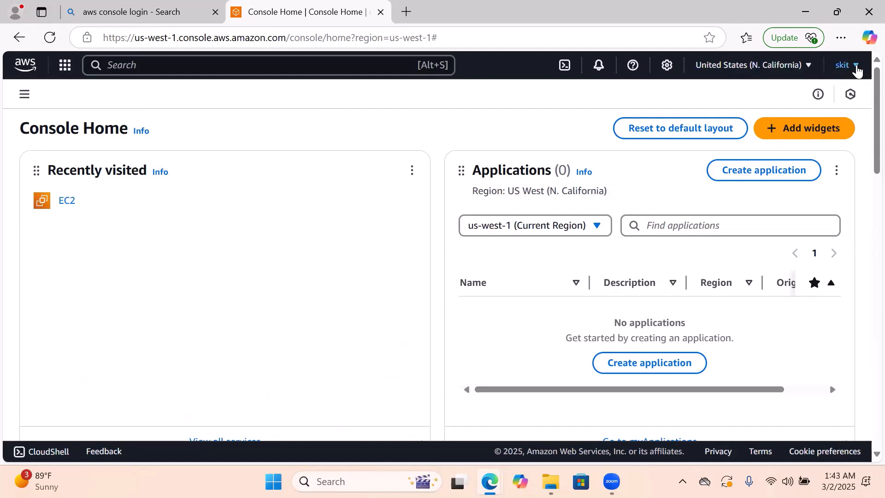
# Sign out of the AWS account from Console Home
pyautogui.click(856, 66)
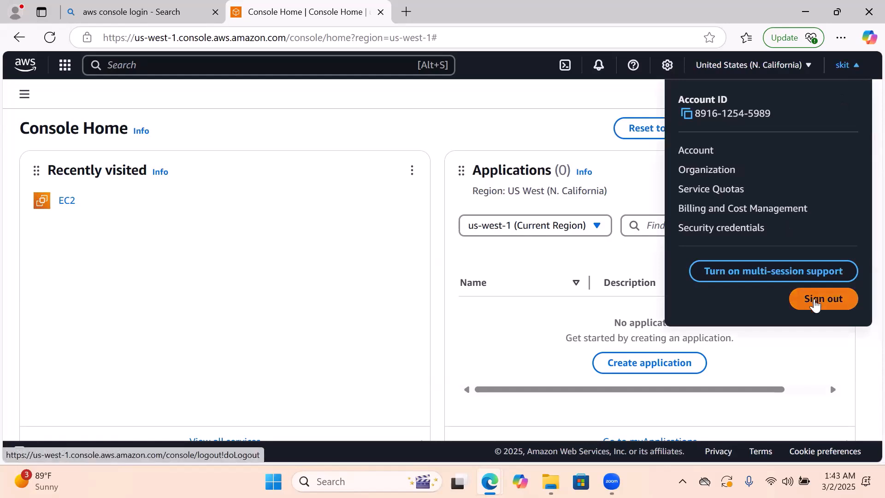
pyautogui.click(816, 303)
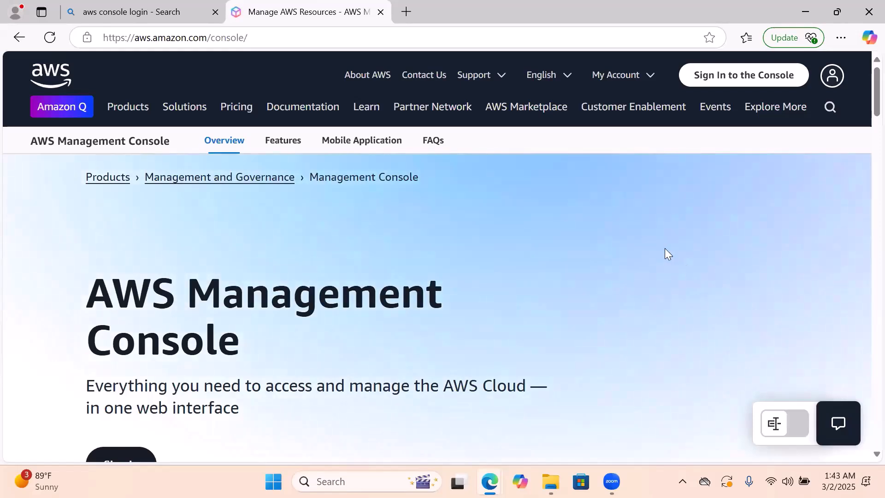
pyautogui.doubleClick(534, 323)
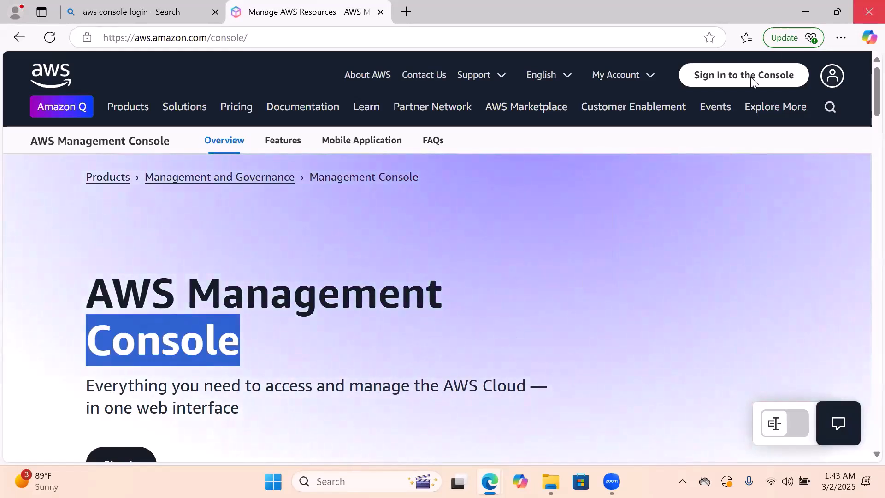
# Return to the console sign-in page, choose root user sign-in, and submit the root user's email address
pyautogui.click(712, 78)
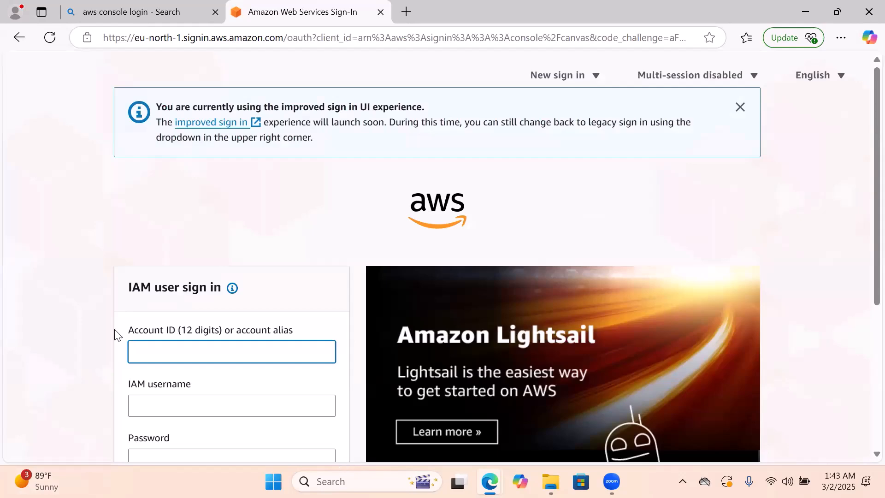
pyautogui.scroll(-3, 67, 340)
pyautogui.scroll(-2, 67, 340)
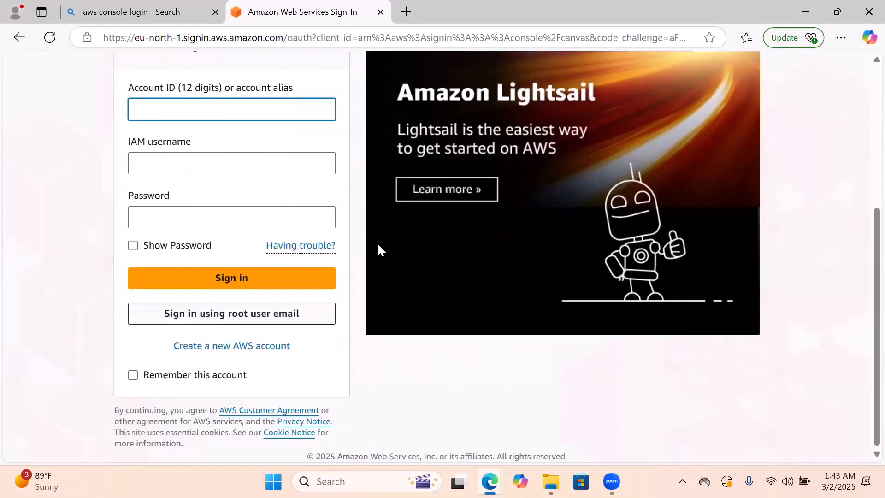
pyautogui.click(229, 319)
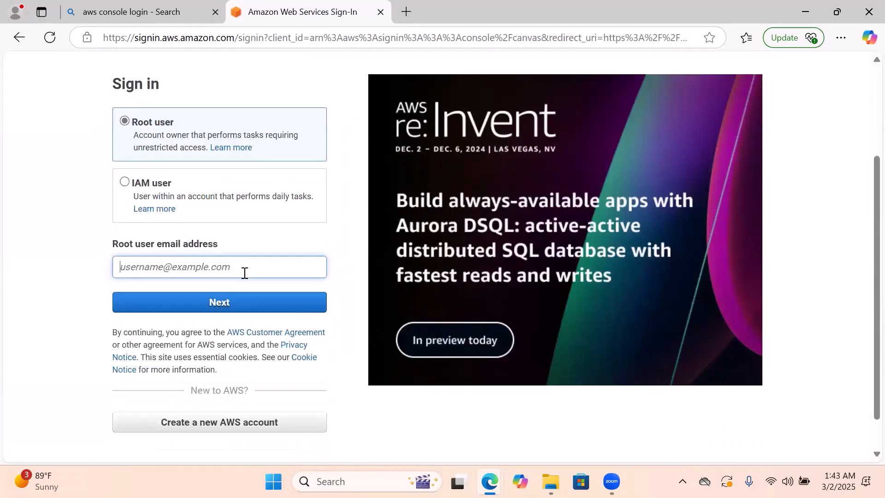
pyautogui.click(243, 270)
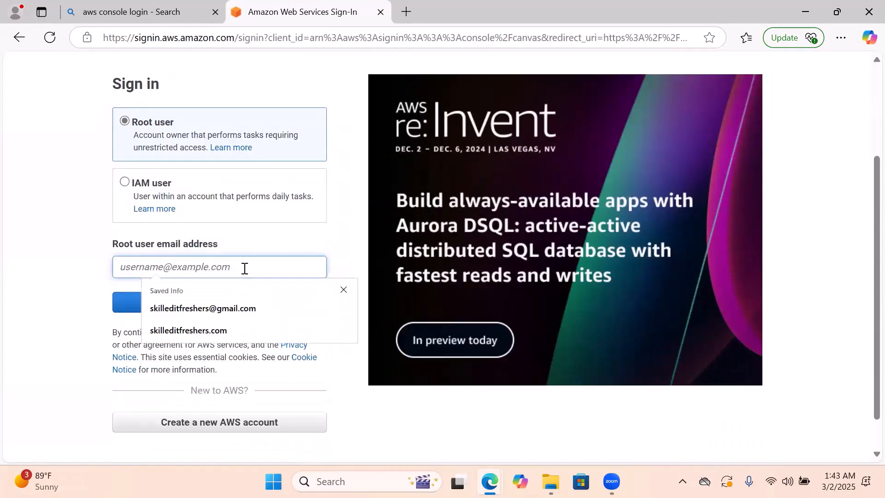
pyautogui.click(235, 310)
pyautogui.click(242, 302)
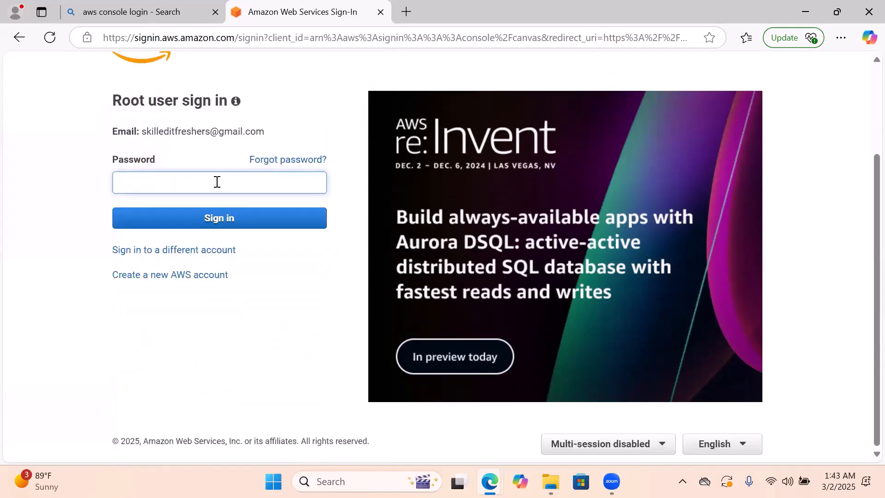
# Enter the account password and sign back in to the console as root user
pyautogui.press('capslock')
pyautogui.write('•')
pyautogui.press('capslock')
pyautogui.write('••••')
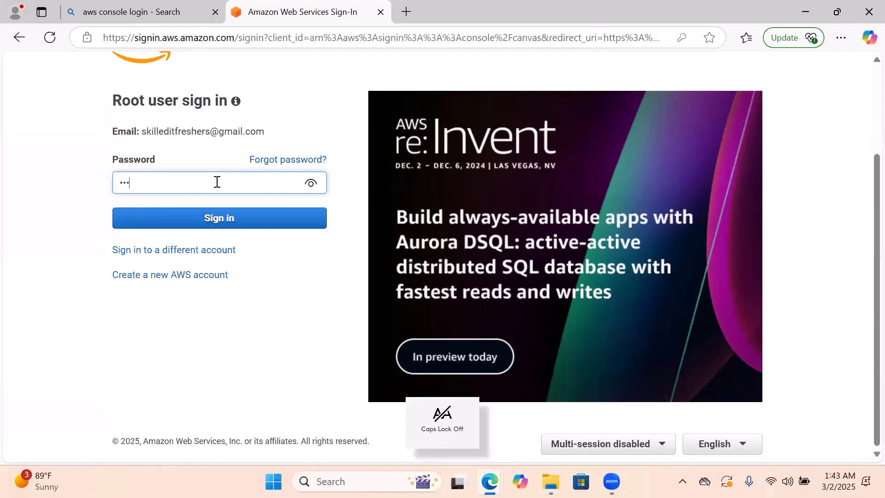
pyautogui.write('••••')
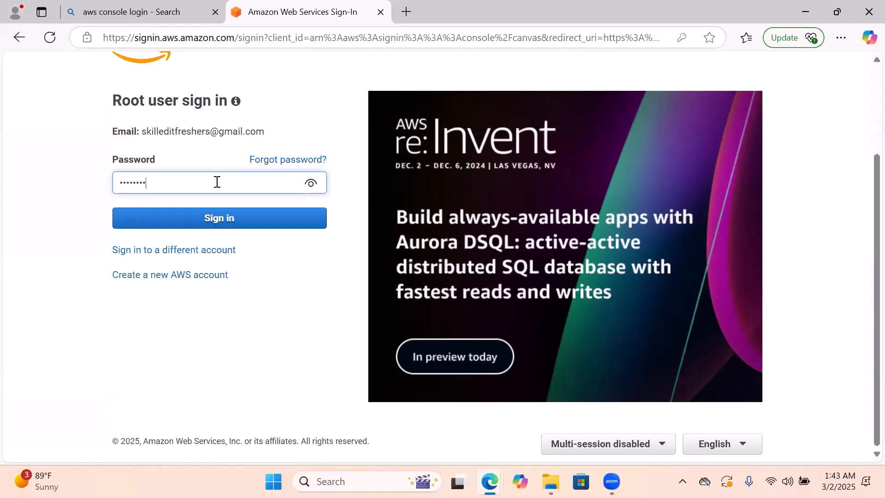
pyautogui.write('••••')
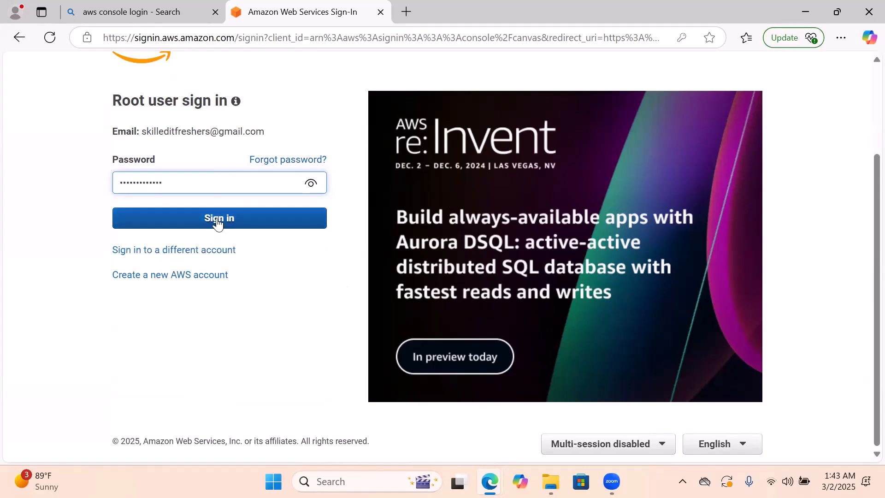
pyautogui.click(217, 222)
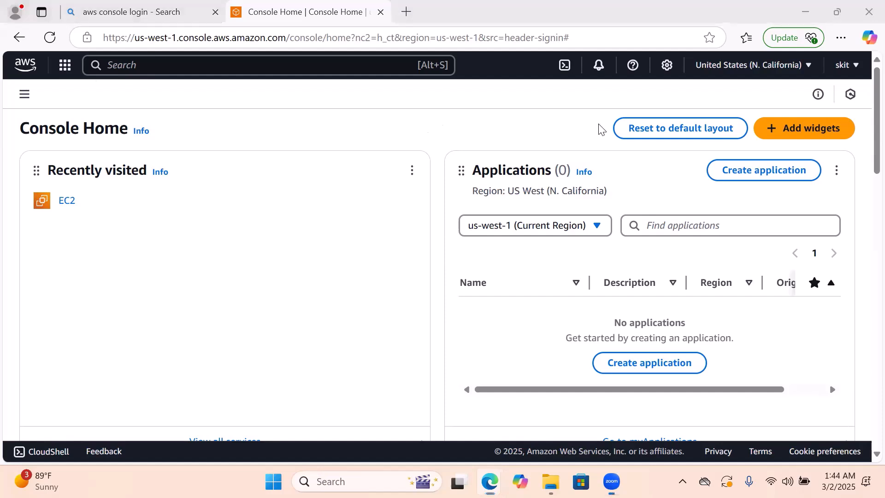
# Search the console for EC2, open the EC2 service, and go to its Dashboard
pyautogui.click(186, 65)
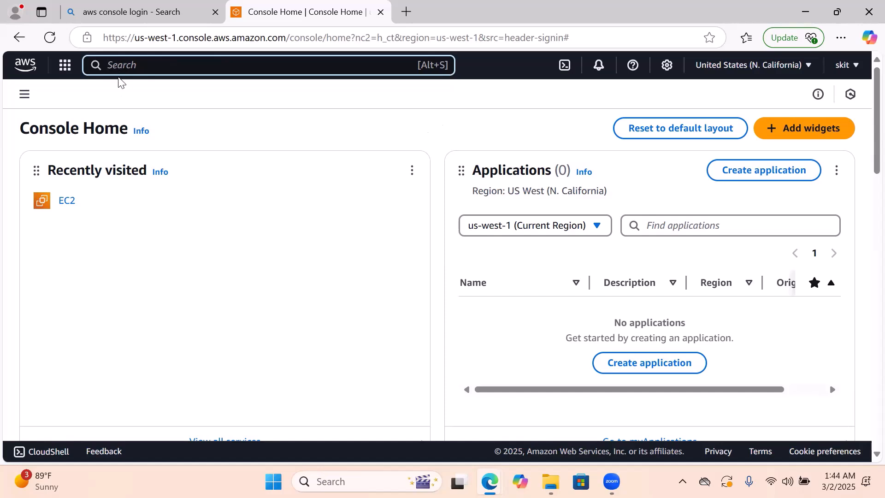
pyautogui.press('capslock')
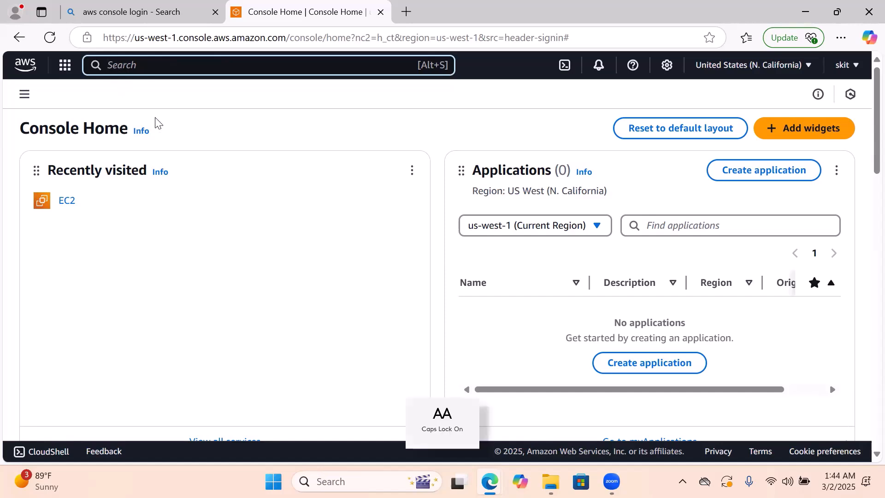
pyautogui.write('E')
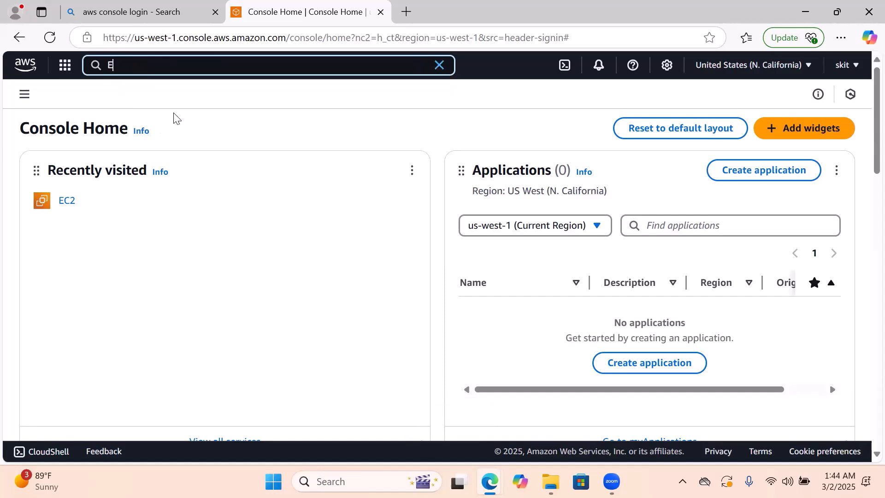
pyautogui.write('C2')
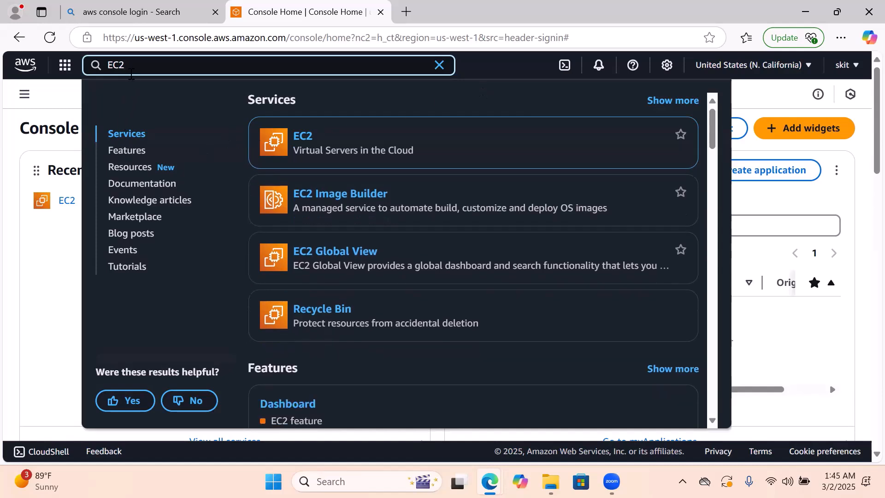
pyautogui.moveTo(287, 138)
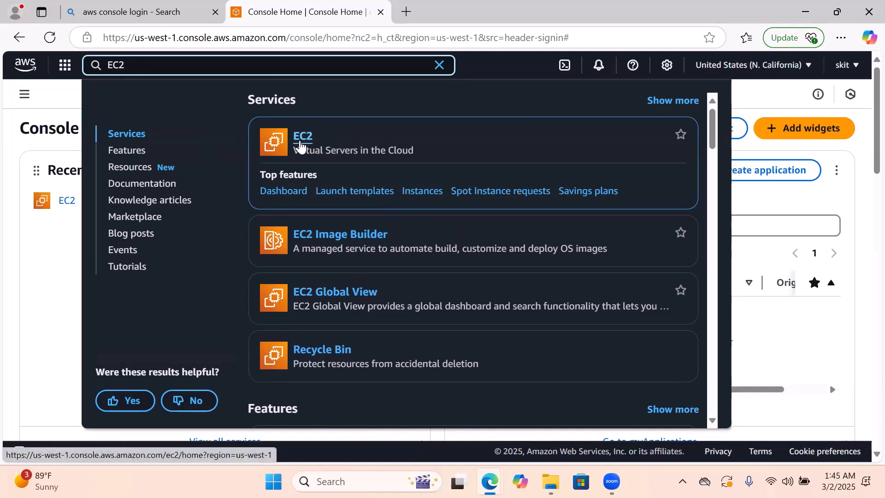
pyautogui.click(303, 141)
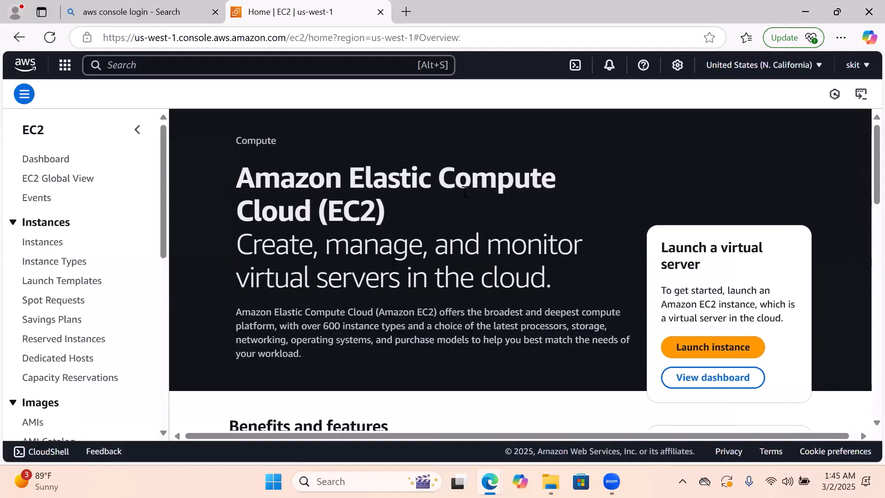
pyautogui.click(51, 165)
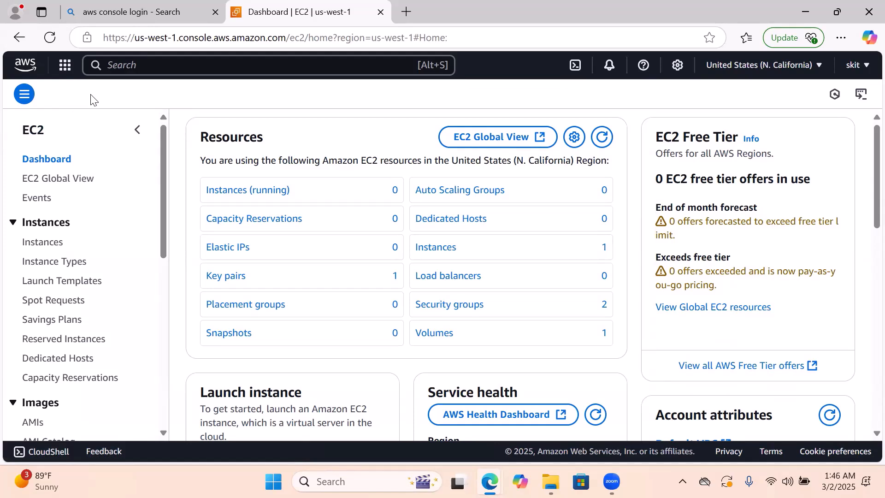
pyautogui.click(167, 65)
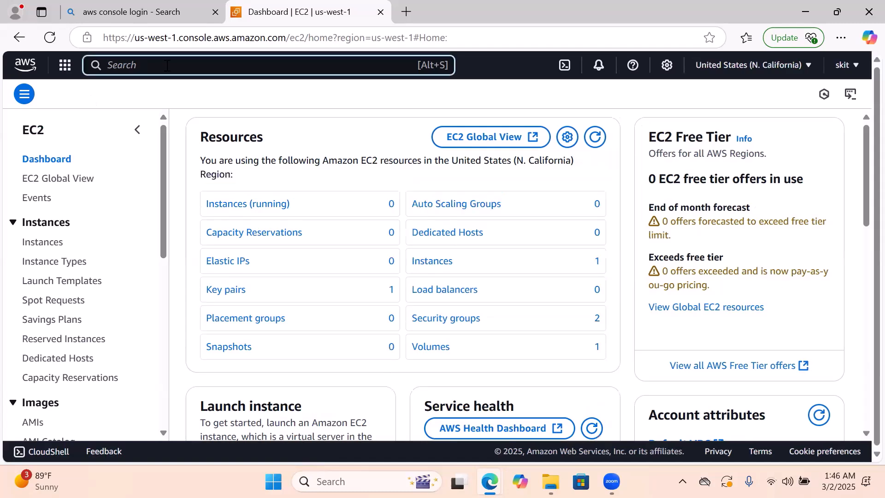
pyautogui.press('capslock')
pyautogui.write('e')
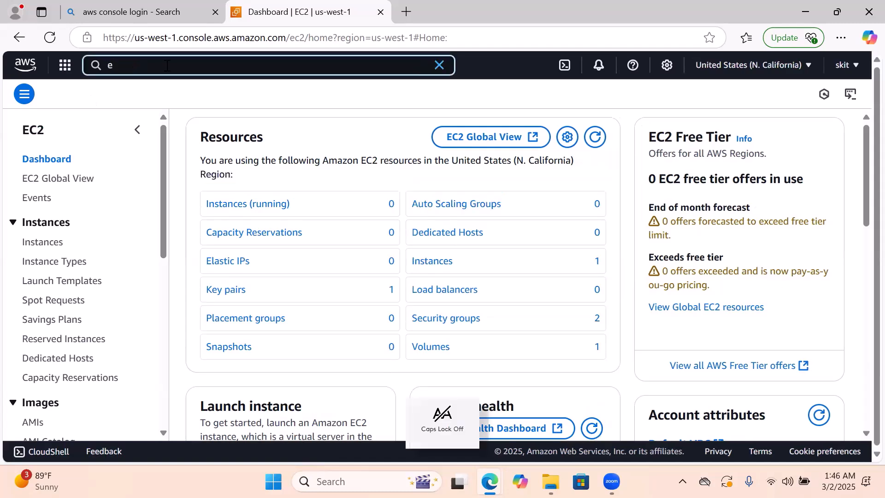
pyautogui.press('BackSpace')
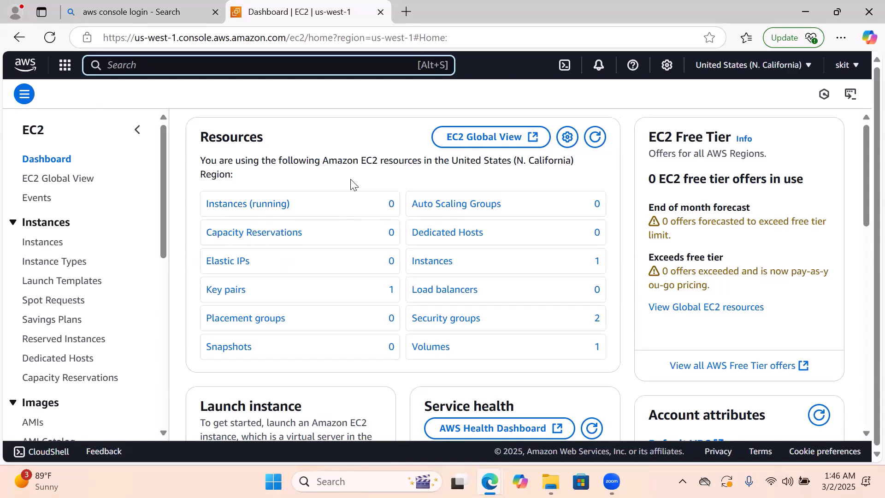
pyautogui.scroll(-2, 351, 185)
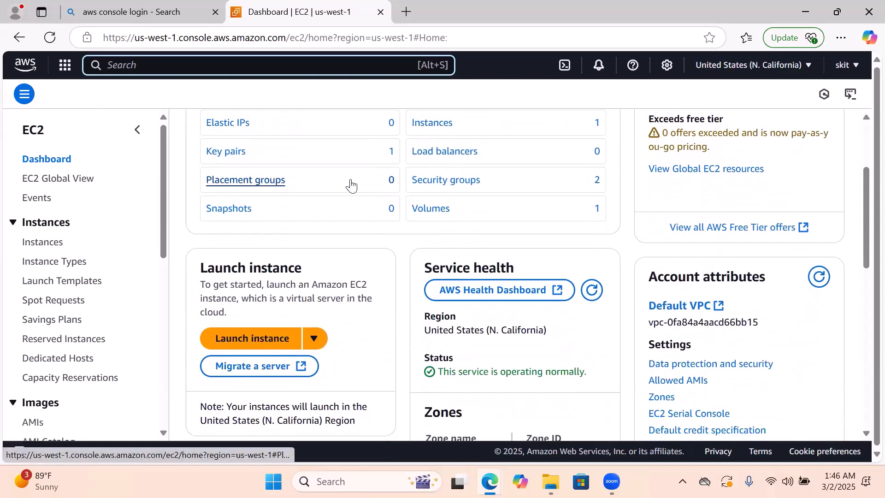
# Start launching a new EC2 instance from the dashboard and dismiss the walkthrough banner
pyautogui.scroll(1, 351, 185)
pyautogui.scroll(1, 351, 185)
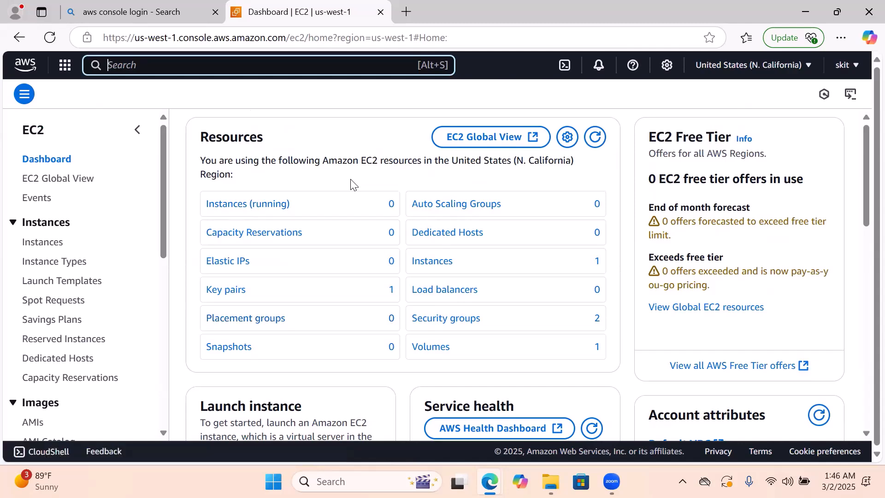
pyautogui.scroll(-2, 351, 185)
pyautogui.scroll(-1, 351, 184)
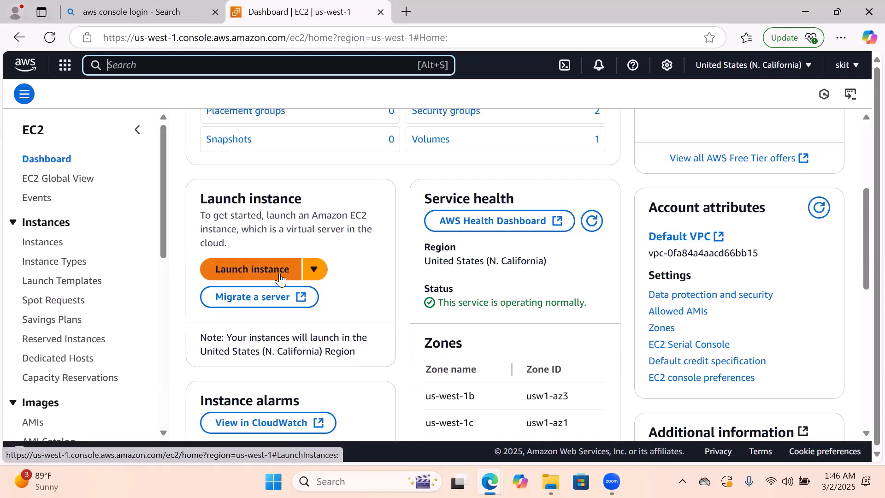
pyautogui.click(254, 276)
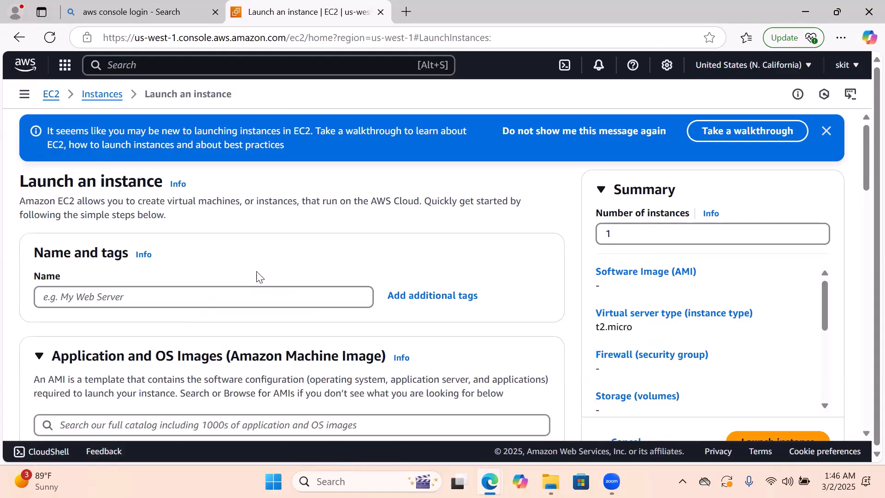
pyautogui.click(826, 132)
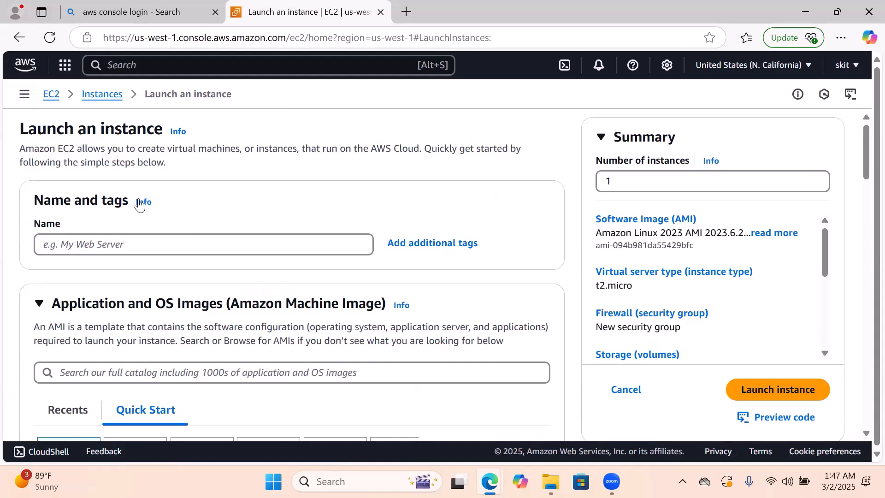
# Name the new instance MyVM1
pyautogui.click(127, 244)
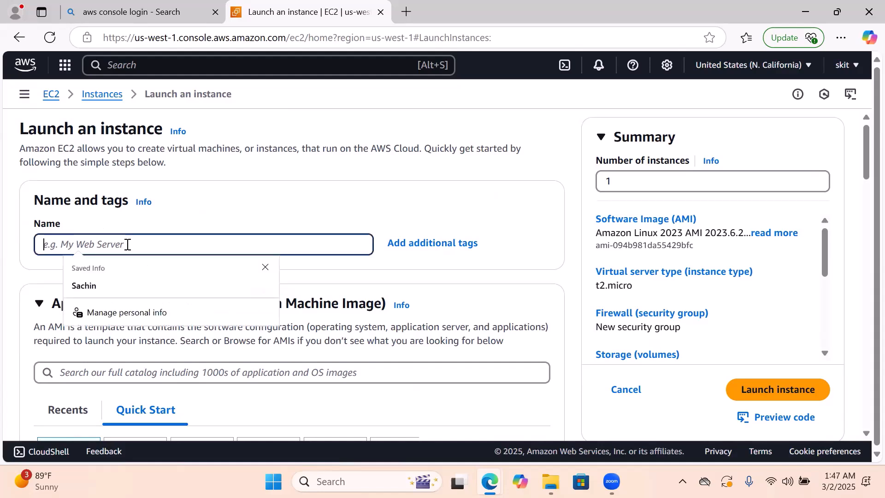
pyautogui.press('capslock')
pyautogui.write('My')
pyautogui.press('capslock')
pyautogui.write('VM1')
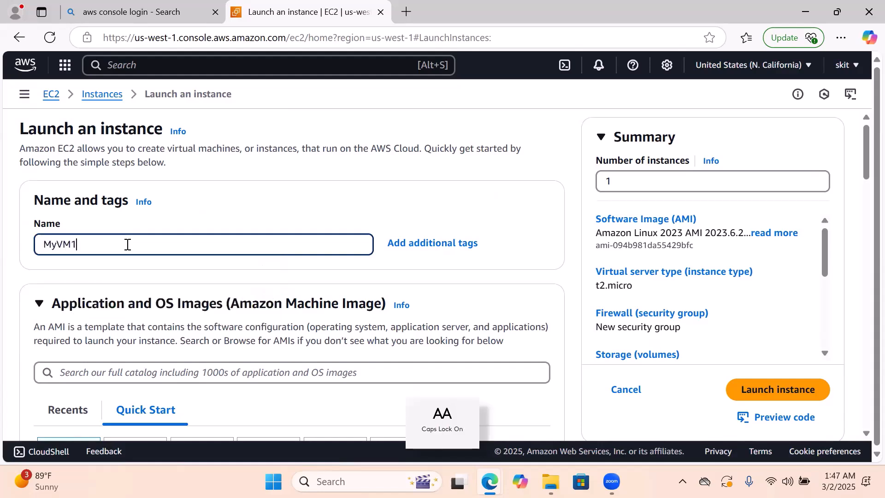
pyautogui.click(317, 175)
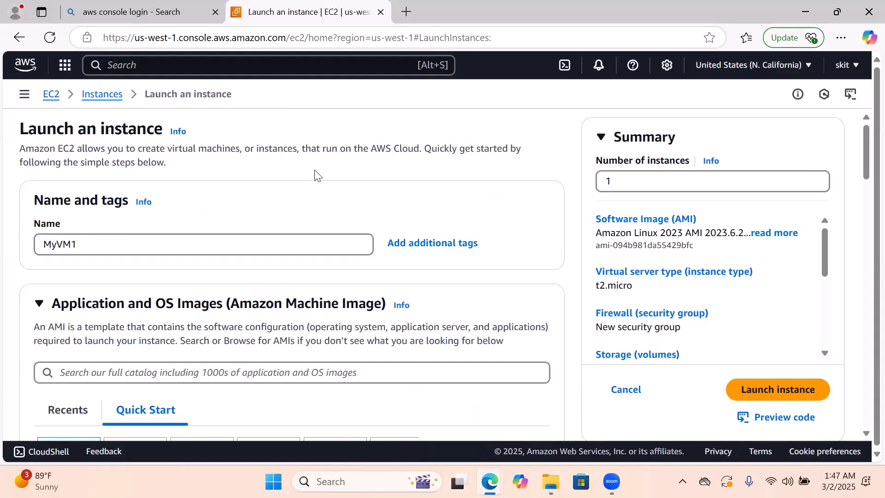
# Examine the Application and OS Images section and its Quick Start operating system choices, including Amazon Linux
pyautogui.scroll(-1, 310, 243)
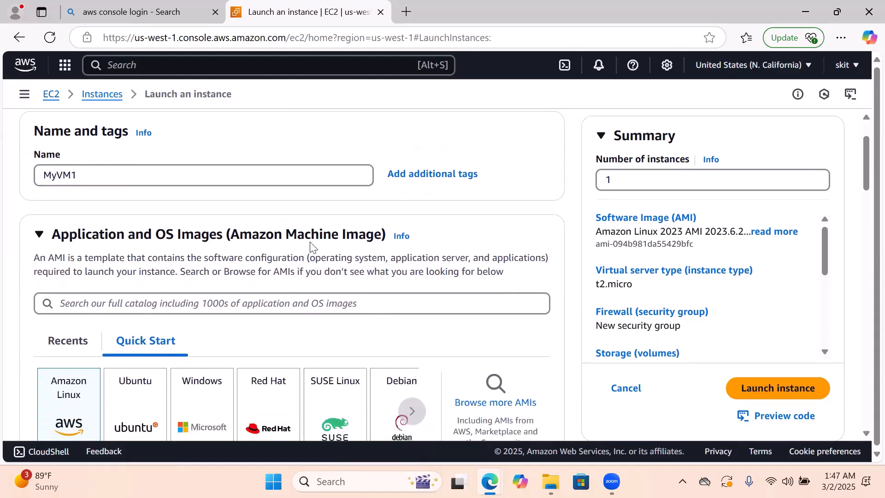
pyautogui.scroll(-1, 310, 243)
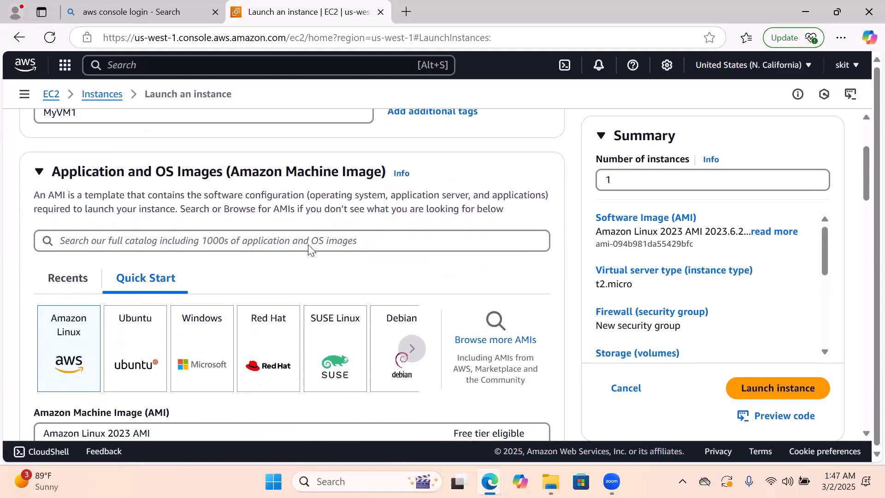
pyautogui.scroll(1, 308, 244)
pyautogui.scroll(1, 343, 119)
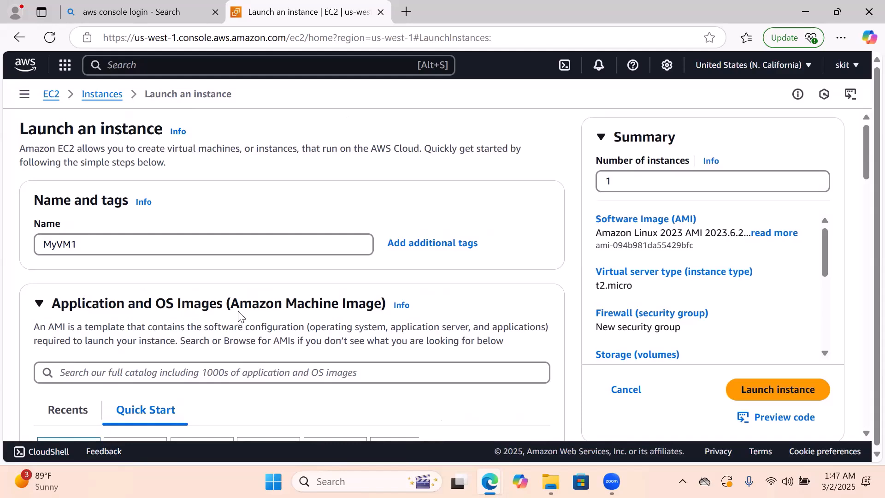
pyautogui.scroll(-1, 256, 316)
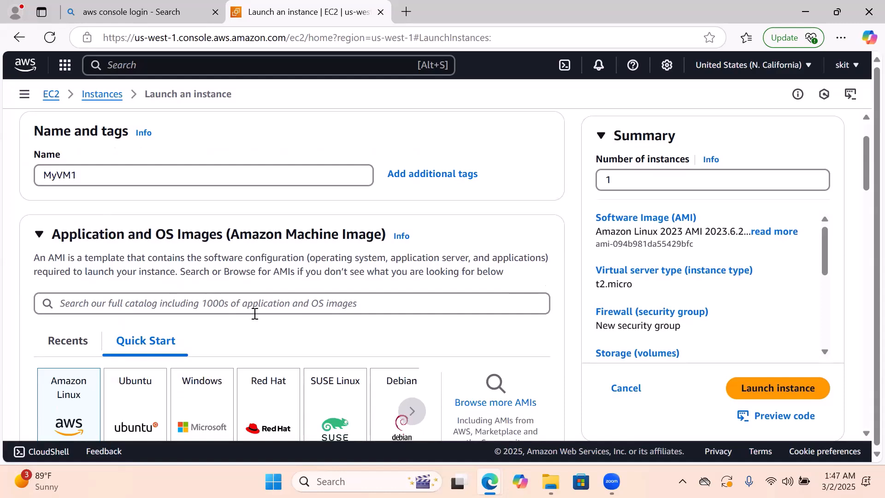
pyautogui.scroll(-1, 254, 313)
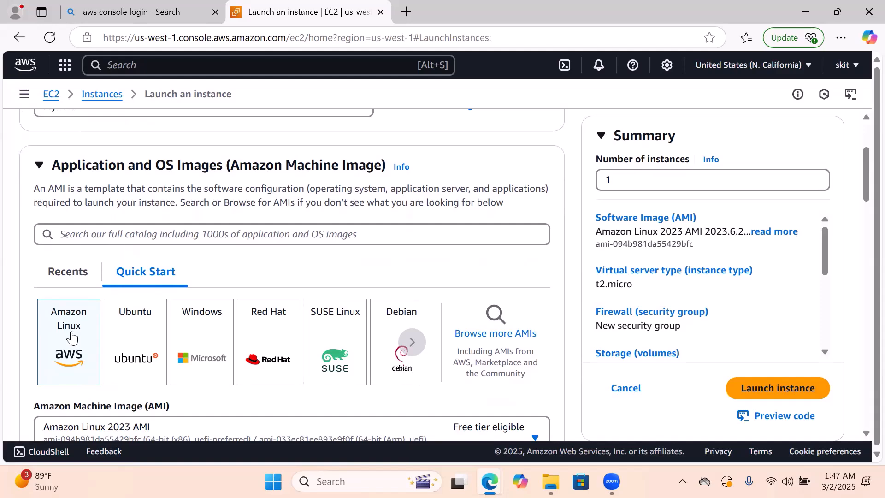
pyautogui.scroll(3, 71, 338)
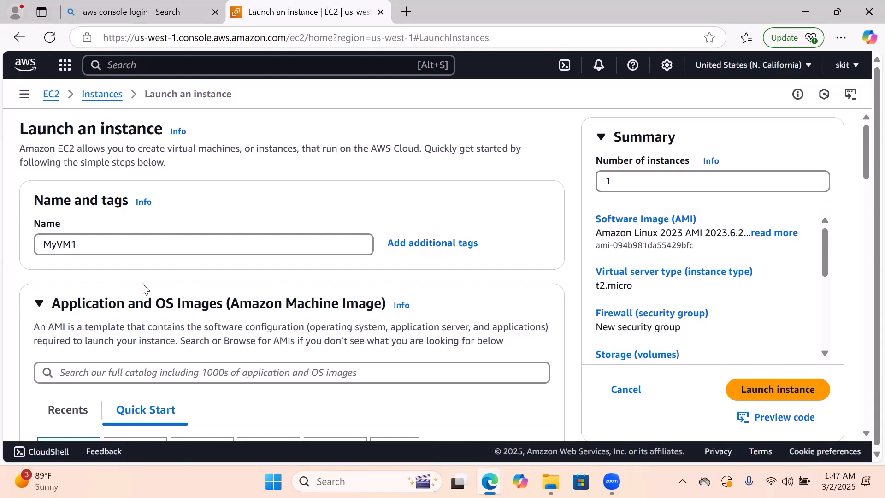
pyautogui.scroll(-2, 146, 280)
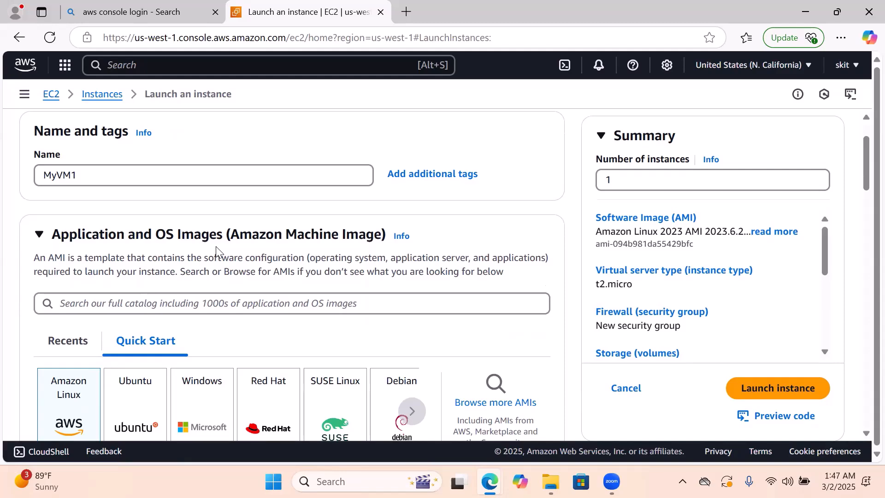
pyautogui.scroll(-3, 216, 253)
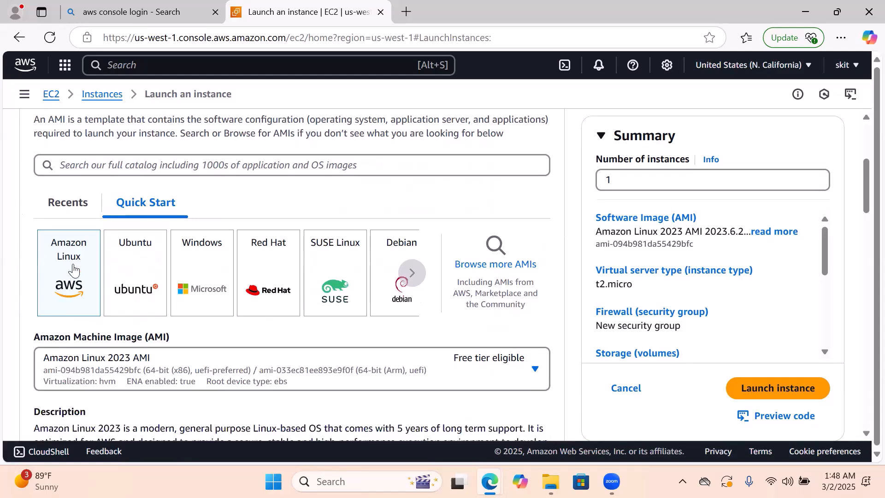
pyautogui.scroll(-1, 73, 270)
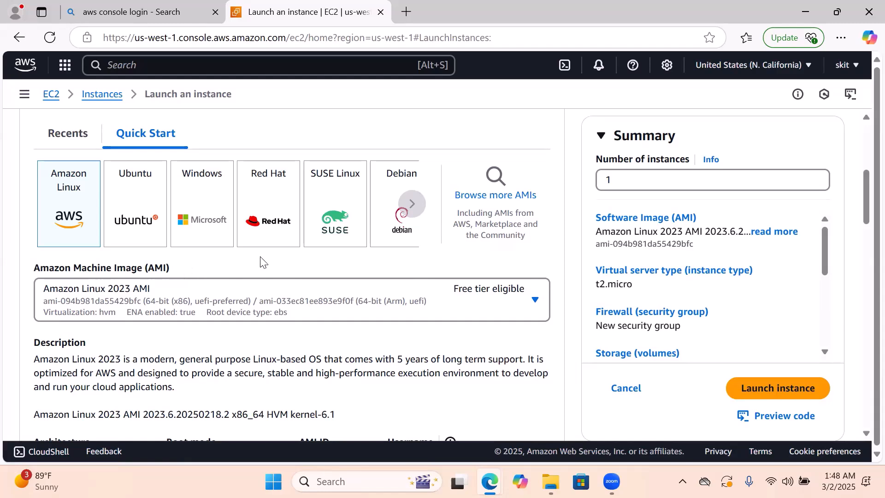
# Look through the available Amazon Linux machine images, then close the list without changing the selection
pyautogui.click(536, 301)
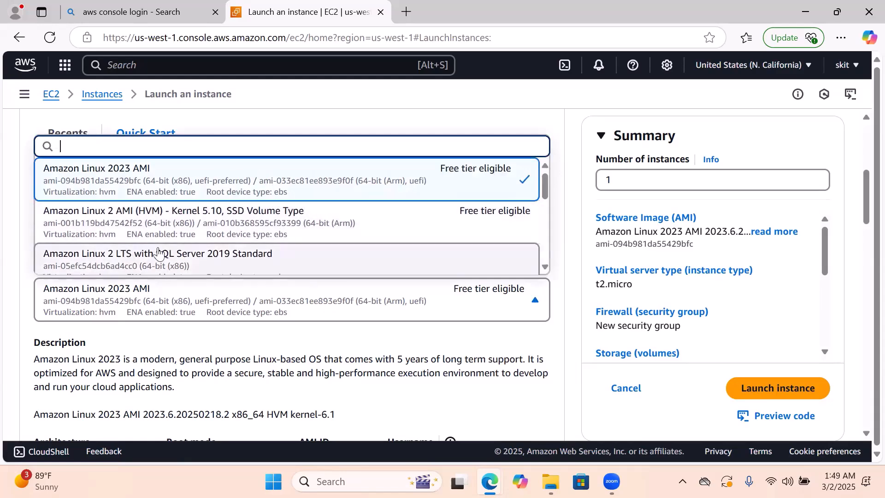
pyautogui.scroll(-1, 305, 219)
pyautogui.scroll(-5, 305, 219)
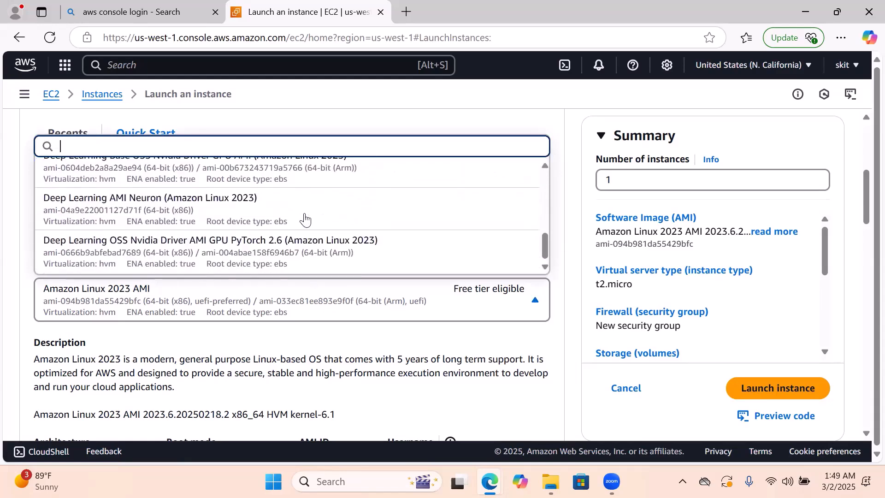
pyautogui.scroll(6, 305, 220)
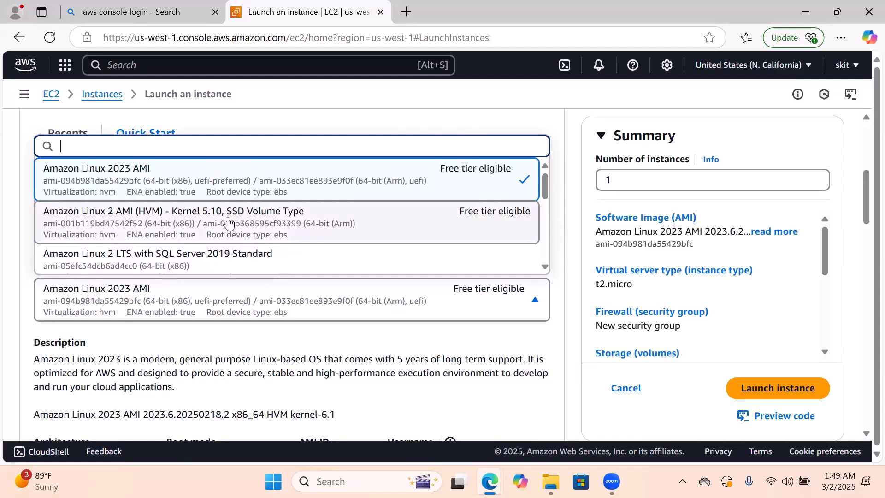
pyautogui.scroll(-2, 228, 221)
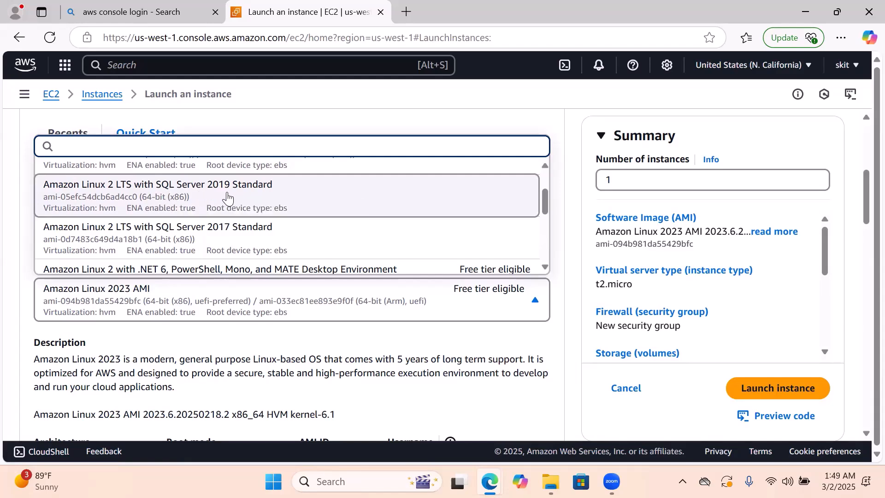
pyautogui.scroll(-1, 227, 198)
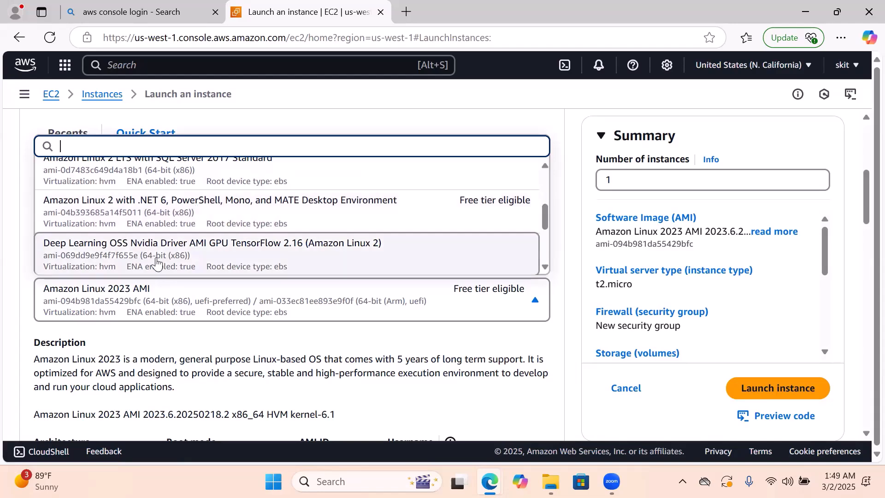
pyautogui.scroll(-1, 205, 251)
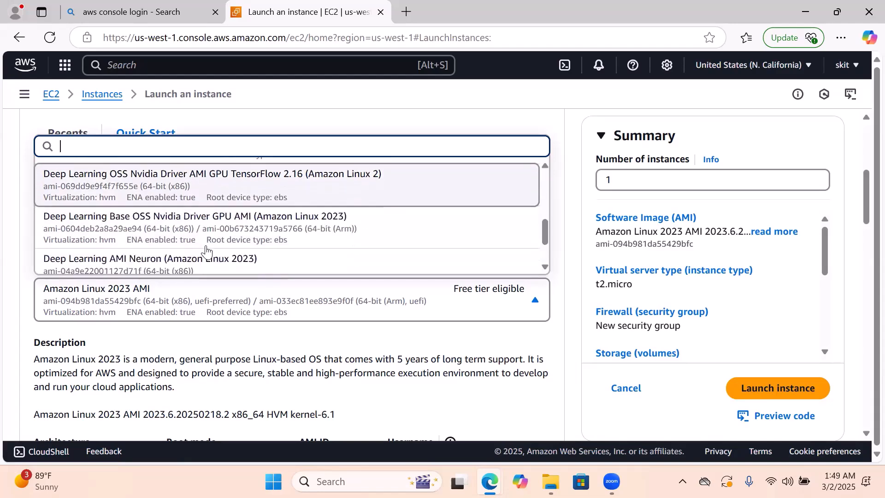
pyautogui.scroll(-1, 171, 240)
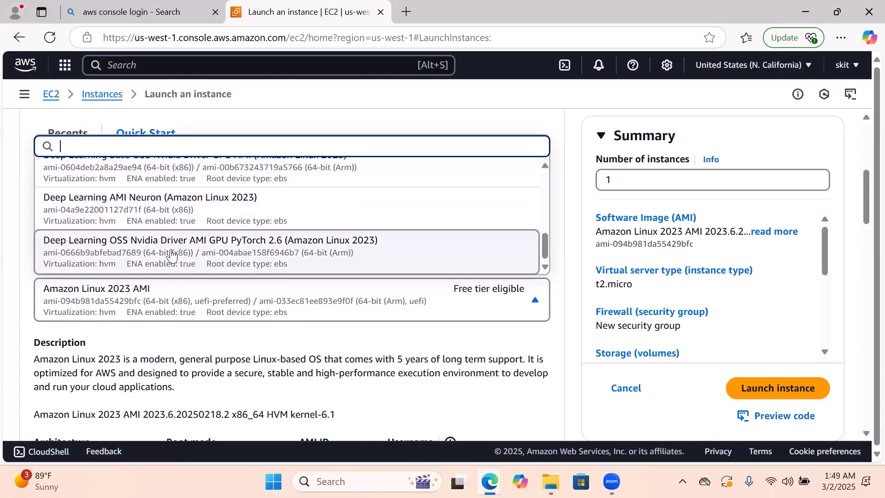
pyautogui.scroll(5, 228, 236)
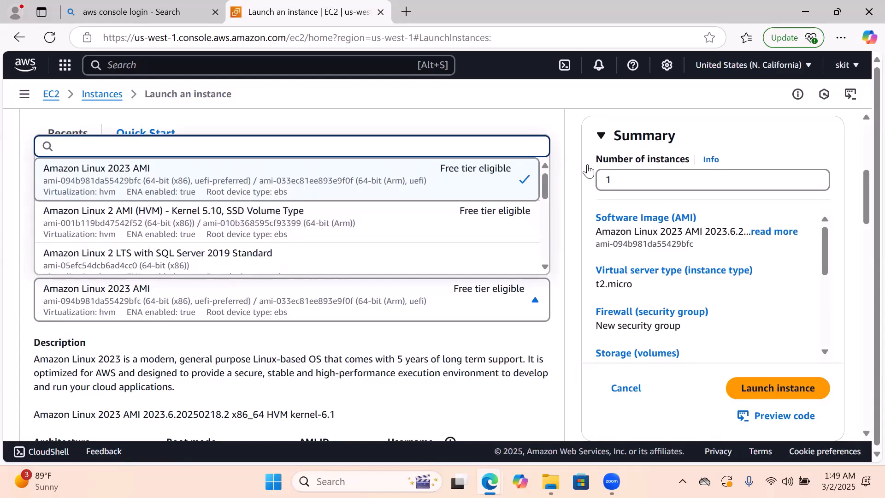
pyautogui.click(558, 179)
# Review the instance name, machine image description, architecture and instance type settings of the launch form
pyautogui.scroll(3, 559, 179)
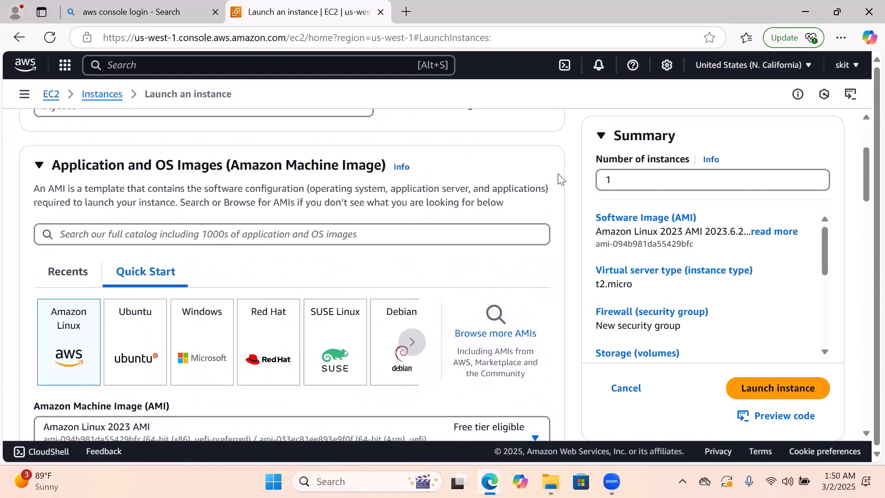
pyautogui.scroll(3, 558, 179)
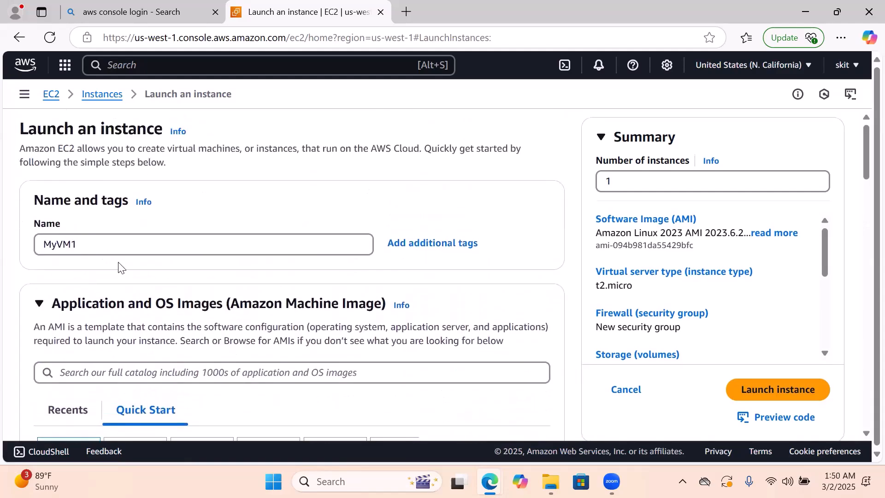
pyautogui.scroll(-5, 309, 266)
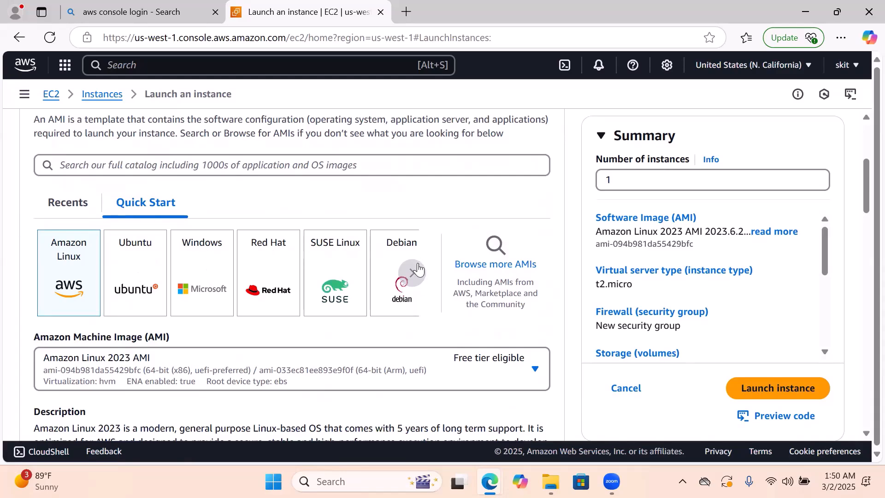
pyautogui.scroll(-1, 339, 263)
pyautogui.scroll(-3, 340, 264)
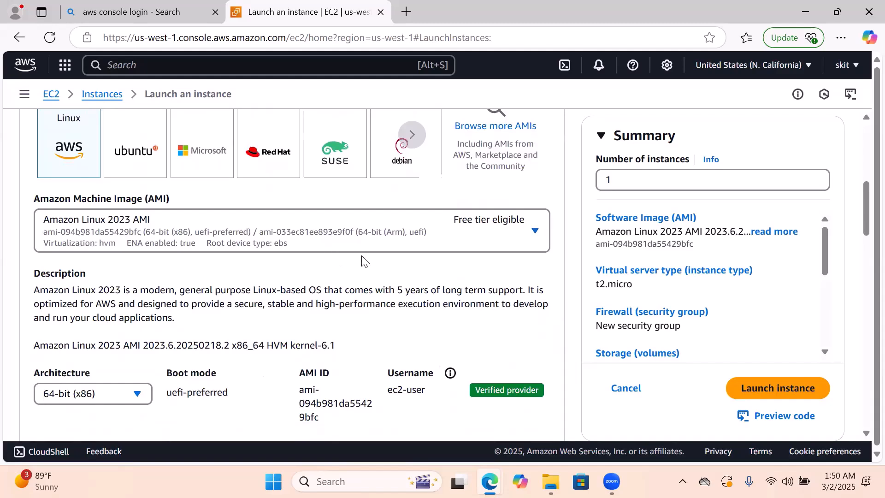
pyautogui.scroll(-2, 364, 262)
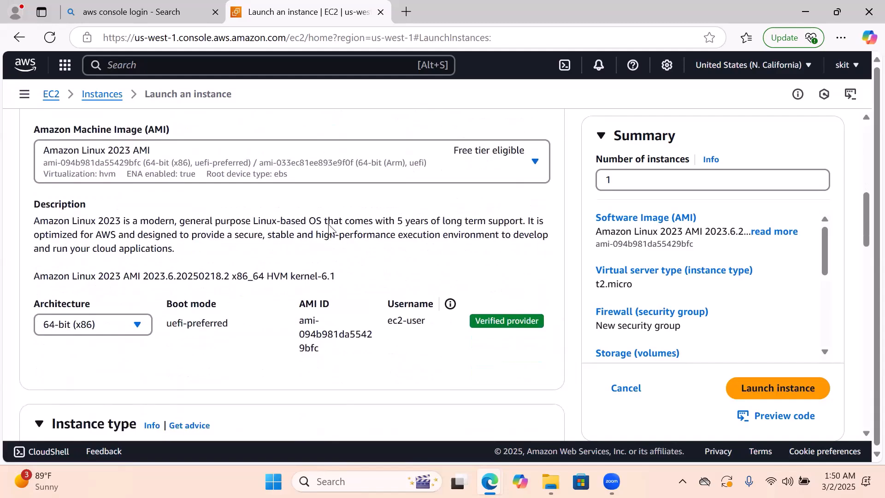
pyautogui.scroll(-1, 405, 244)
pyautogui.scroll(-4, 405, 244)
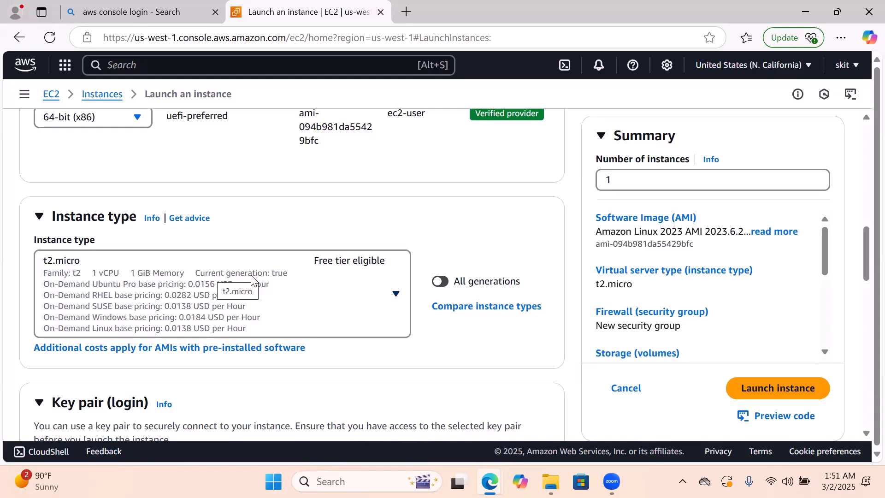
pyautogui.scroll(-3, 251, 277)
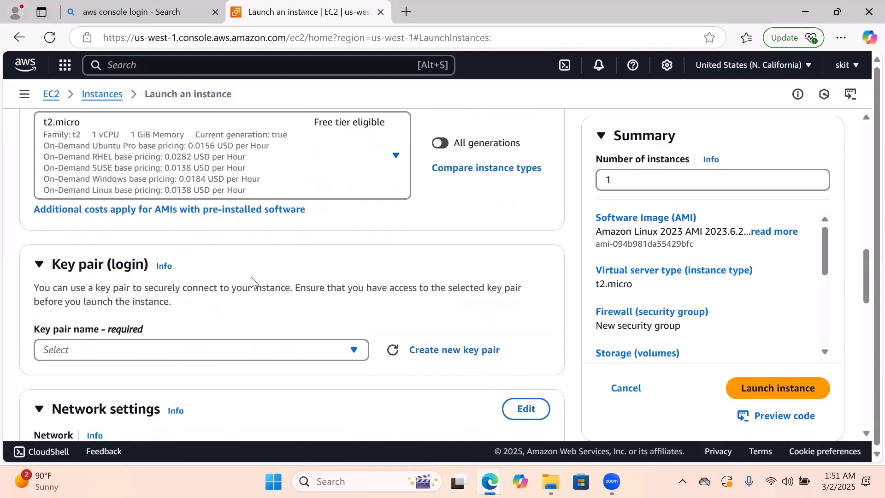
pyautogui.scroll(-1, 179, 358)
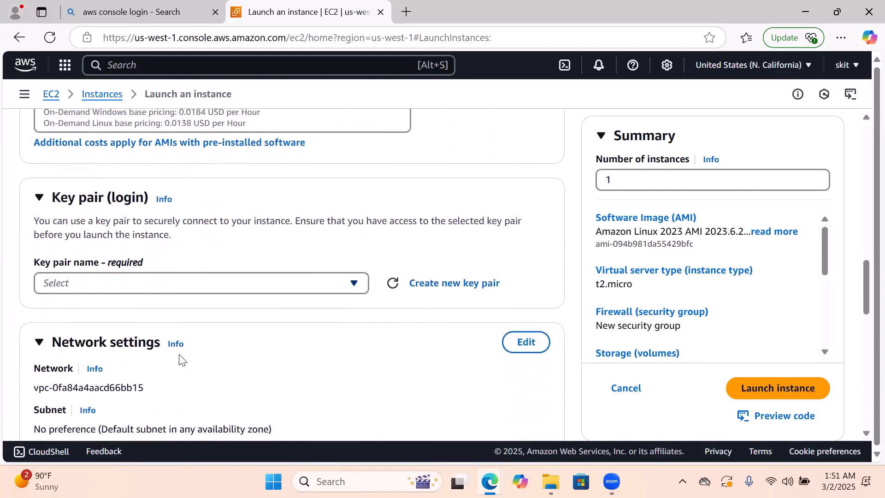
pyautogui.click(179, 282)
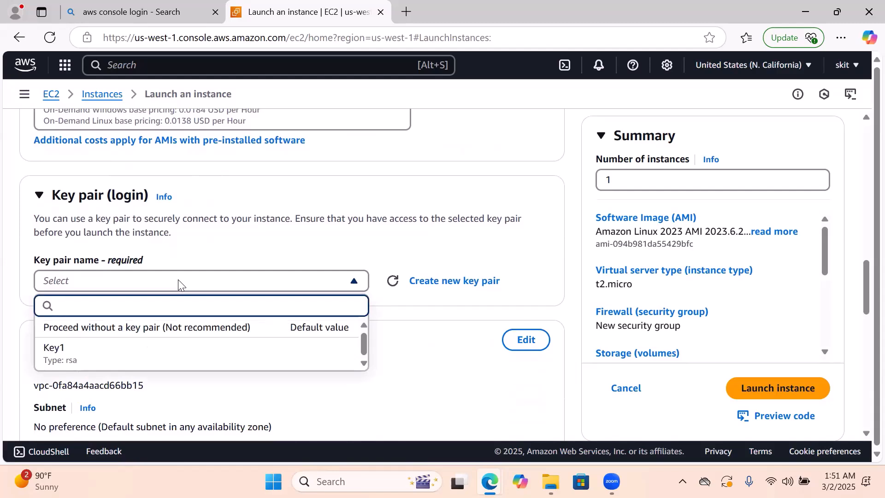
pyautogui.press('capslock')
pyautogui.write('k')
pyautogui.press('capslock')
pyautogui.write('Y')
pyautogui.press('BackSpace')
pyautogui.press('BackSpace')
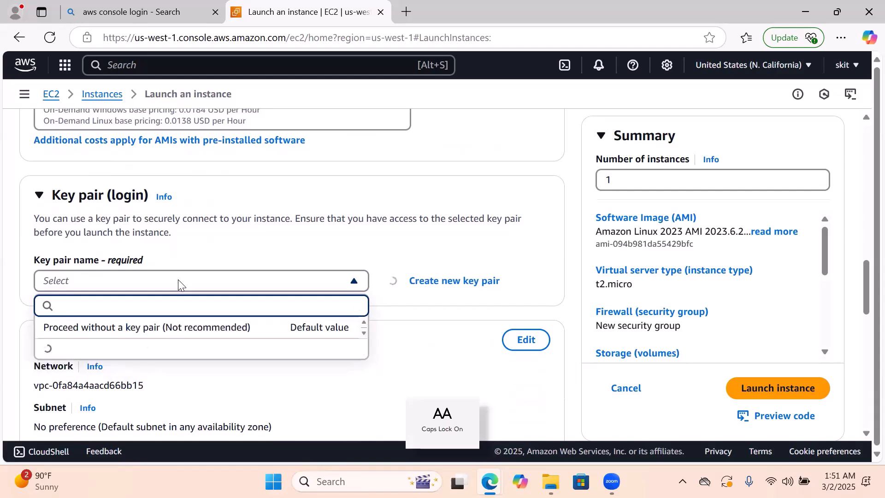
pyautogui.write('My')
pyautogui.press('capslock')
pyautogui.write('Key')
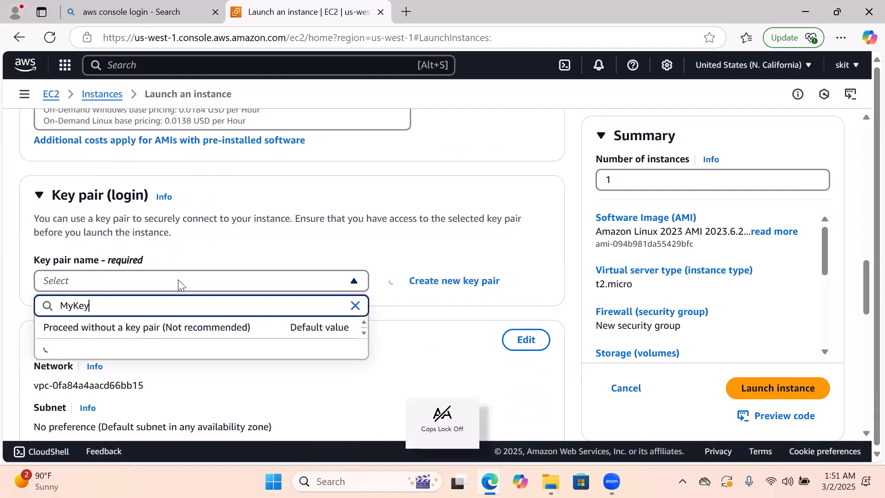
pyautogui.write('1')
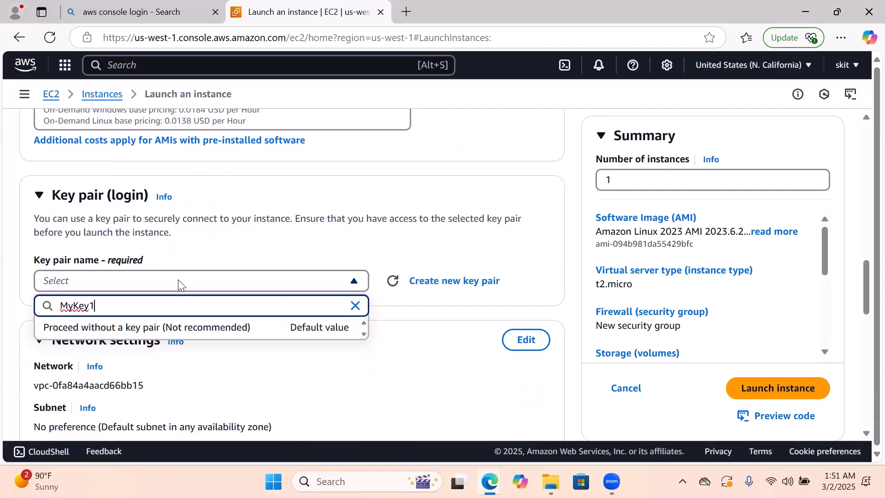
pyautogui.click(414, 245)
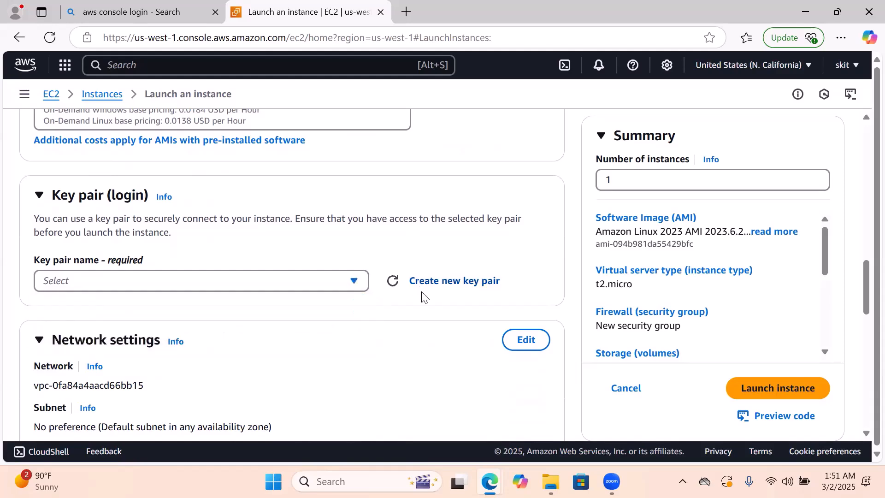
# Create a new RSA login key pair named MyKey with the .ppk private key file format
pyautogui.click(443, 282)
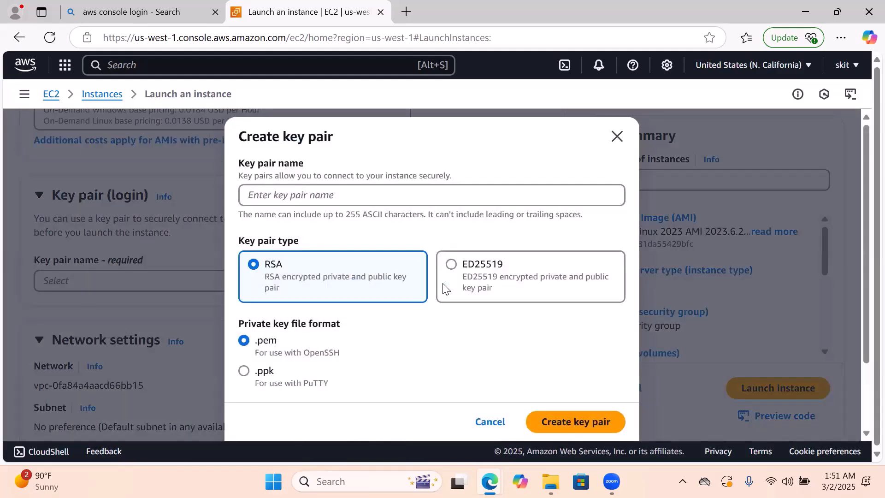
pyautogui.click(347, 197)
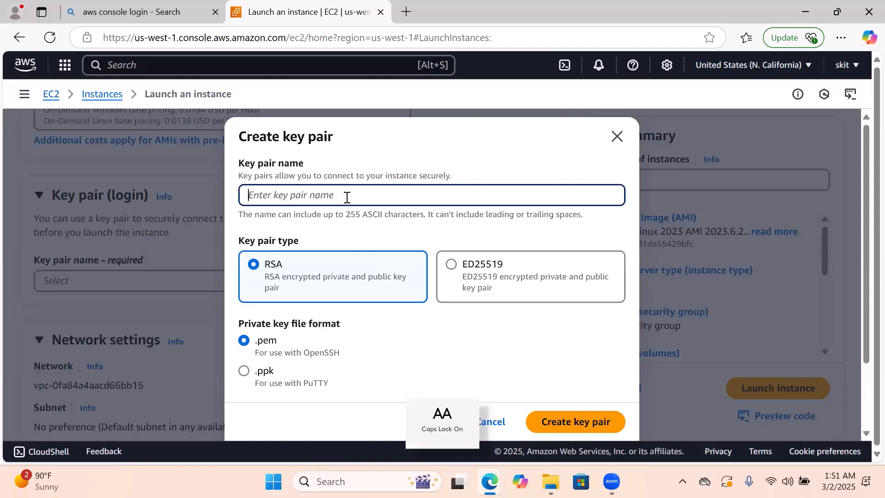
pyautogui.write('My')
pyautogui.press('capslock')
pyautogui.write('Key')
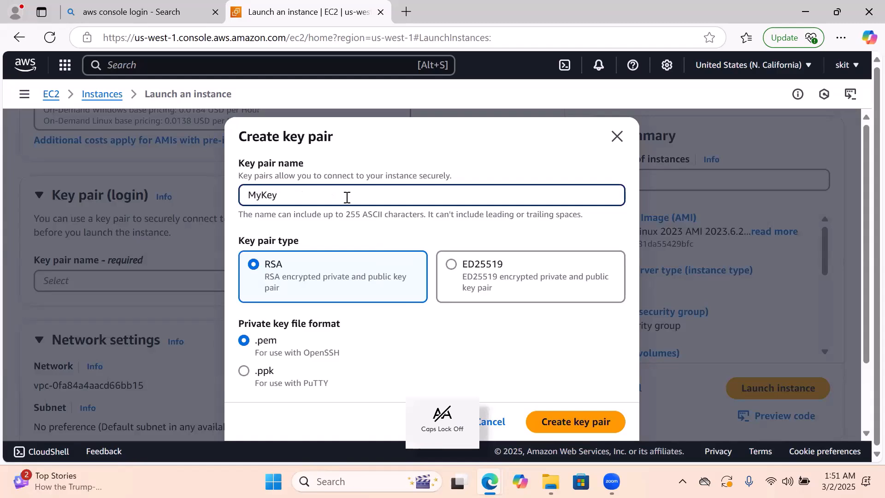
pyautogui.click(245, 371)
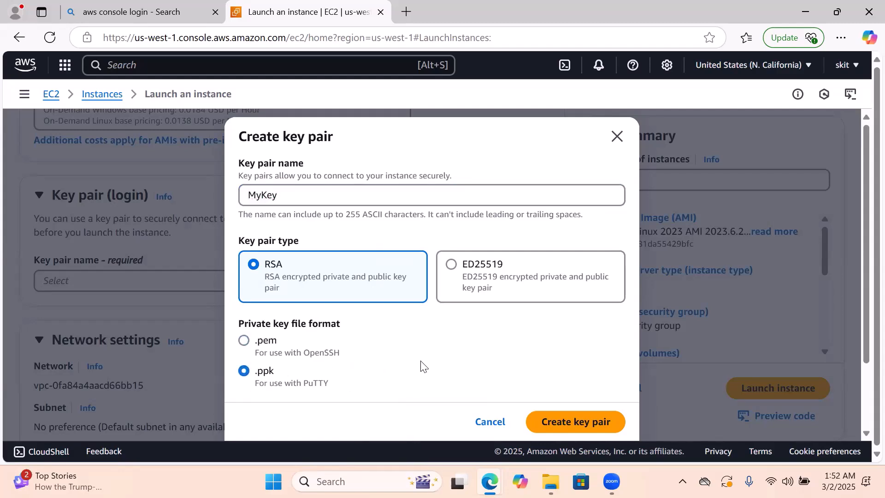
pyautogui.click(574, 422)
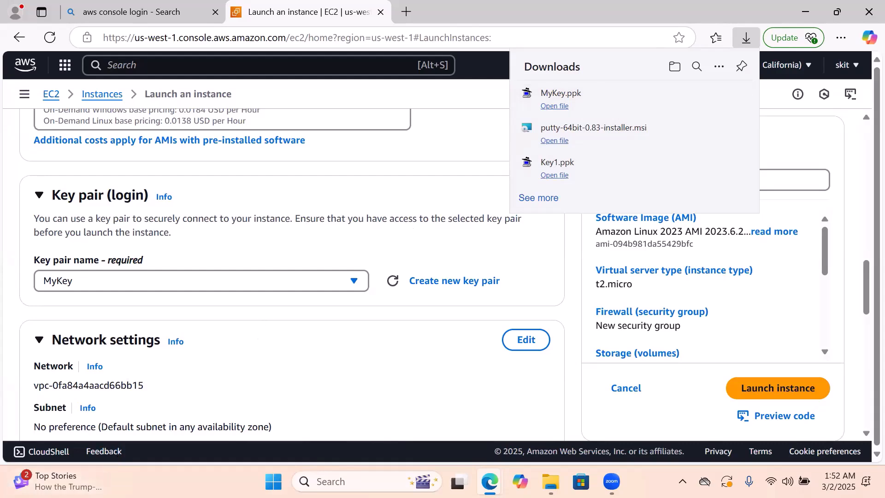
# Review the network settings, security group rules and storage configuration, and dismiss the browser's downloads list
pyautogui.scroll(-4, 330, 349)
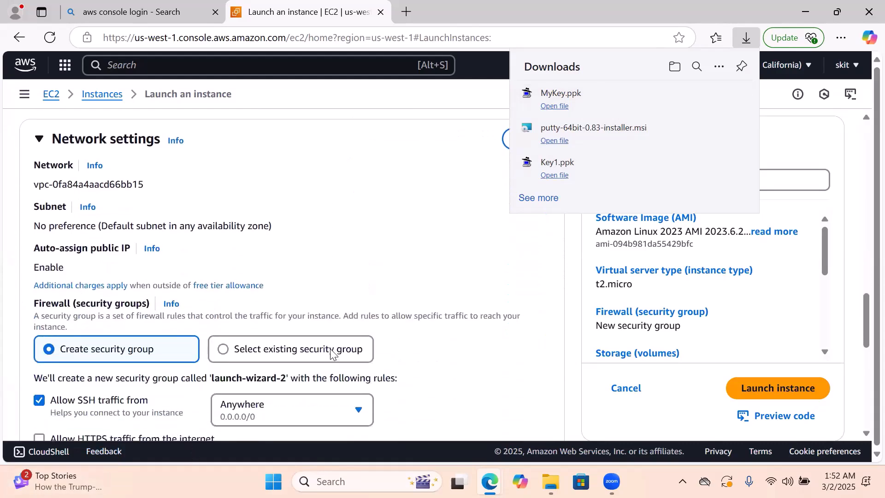
pyautogui.scroll(-2, 330, 349)
pyautogui.scroll(3, 331, 355)
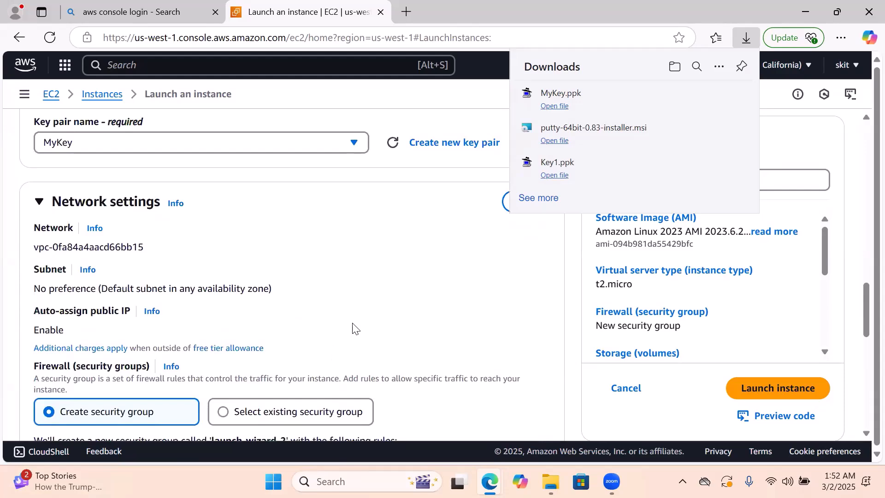
pyautogui.scroll(-6, 377, 296)
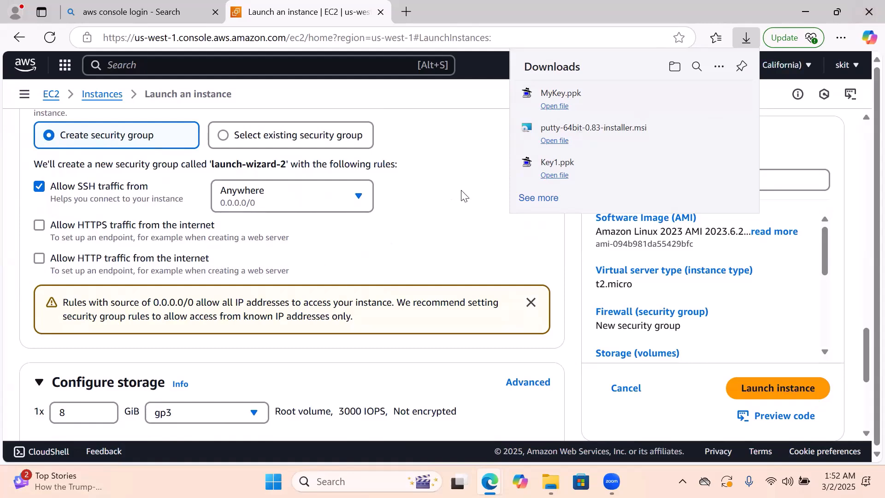
pyautogui.scroll(-5, 463, 196)
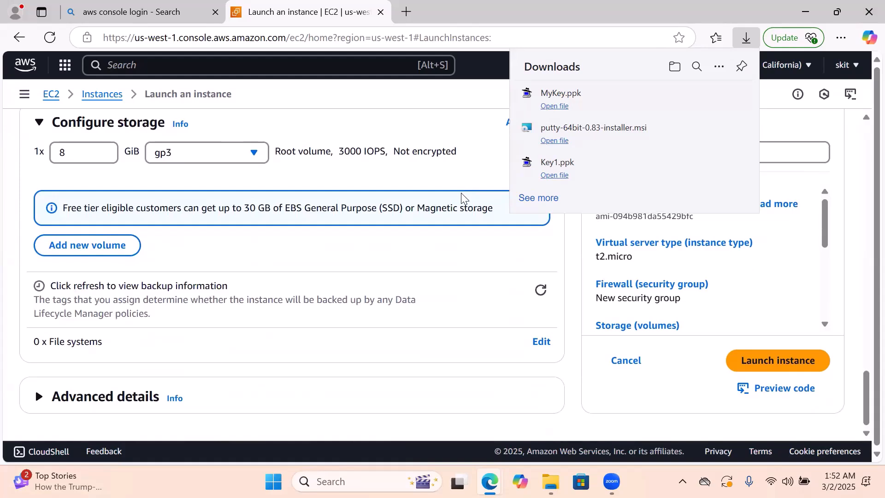
pyautogui.scroll(4, 461, 193)
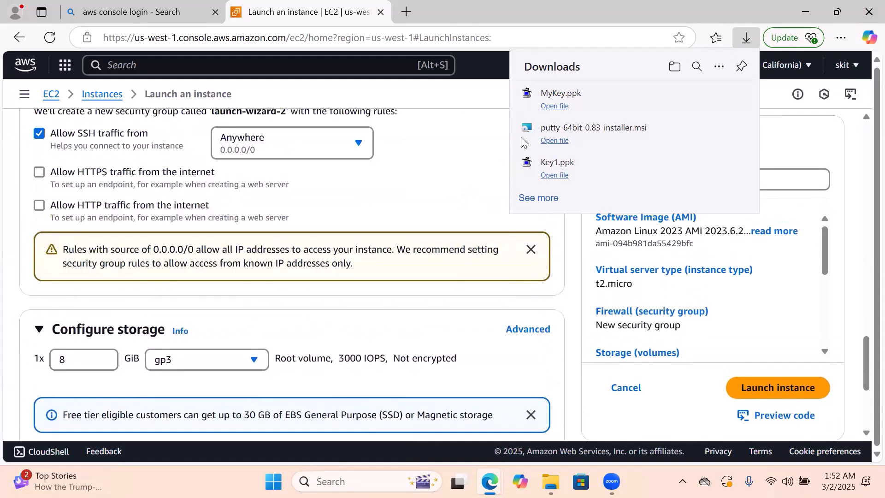
pyautogui.click(503, 90)
pyautogui.scroll(-5, 422, 251)
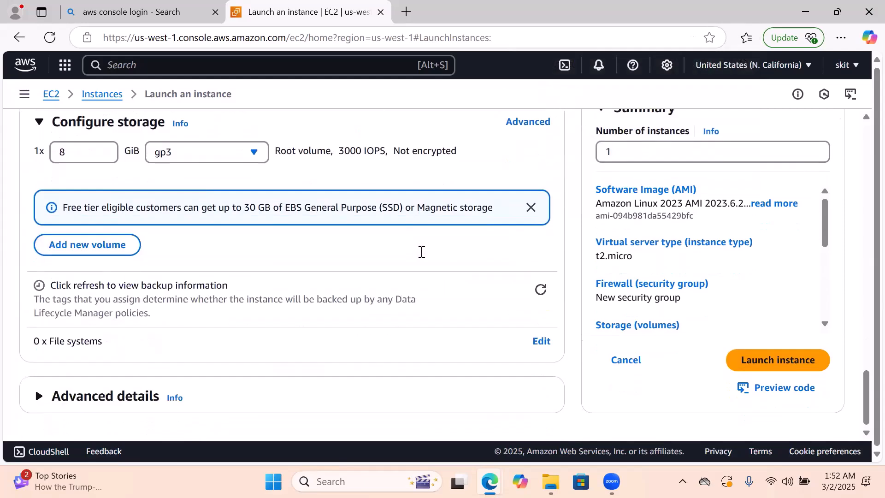
# Recheck the whole launch form from the instance name through image, instance type, key pair, network and firewall to storage
pyautogui.scroll(5, 425, 242)
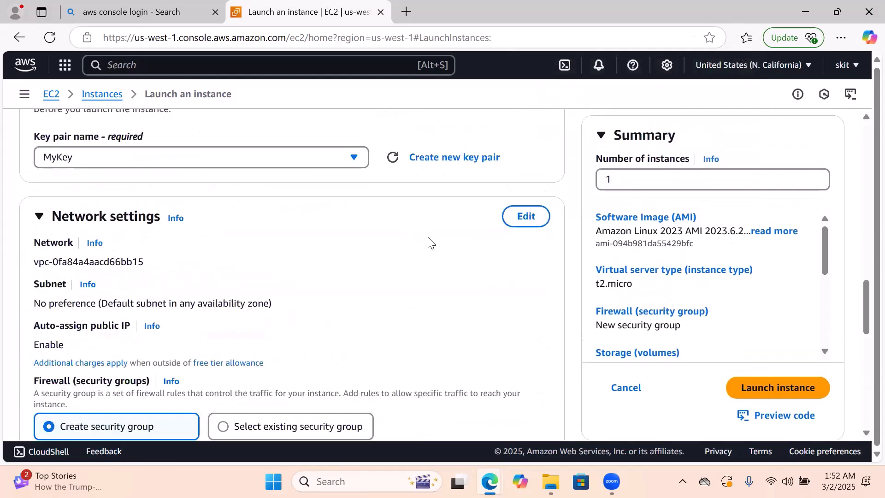
pyautogui.scroll(10, 429, 239)
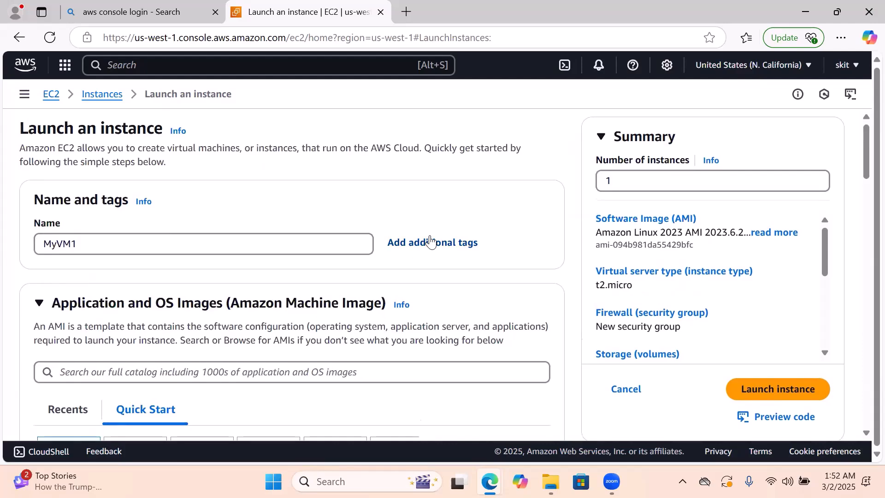
pyautogui.scroll(-1, 430, 241)
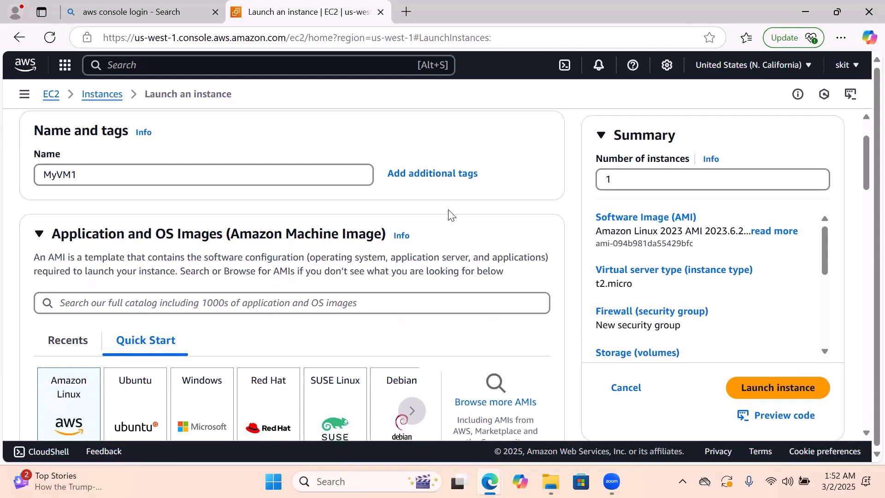
pyautogui.scroll(-2, 449, 215)
pyautogui.scroll(3, 451, 213)
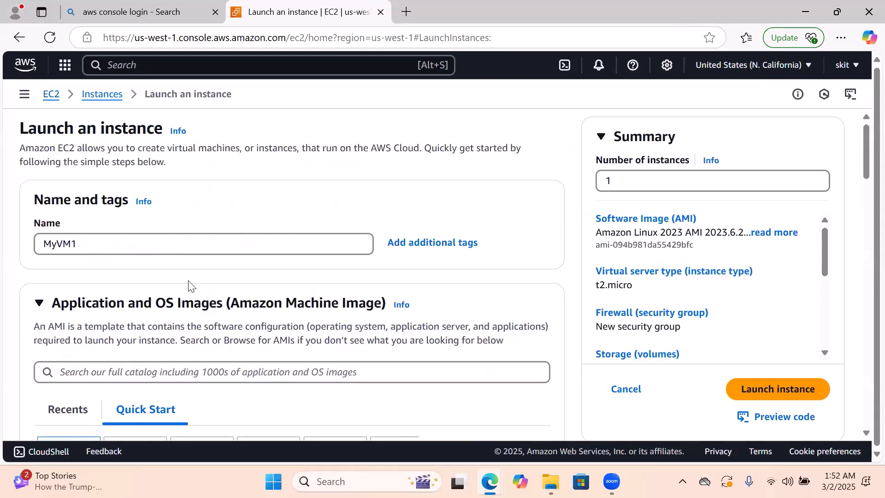
pyautogui.scroll(-3, 184, 288)
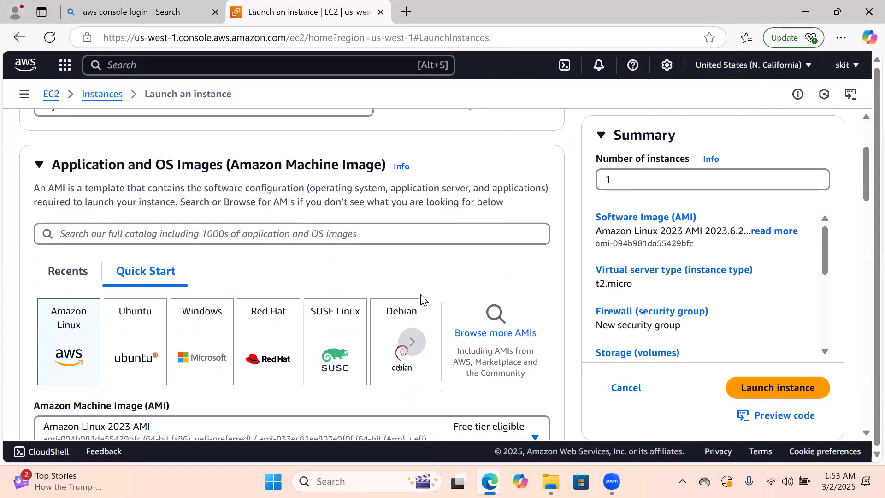
pyautogui.scroll(-3, 424, 298)
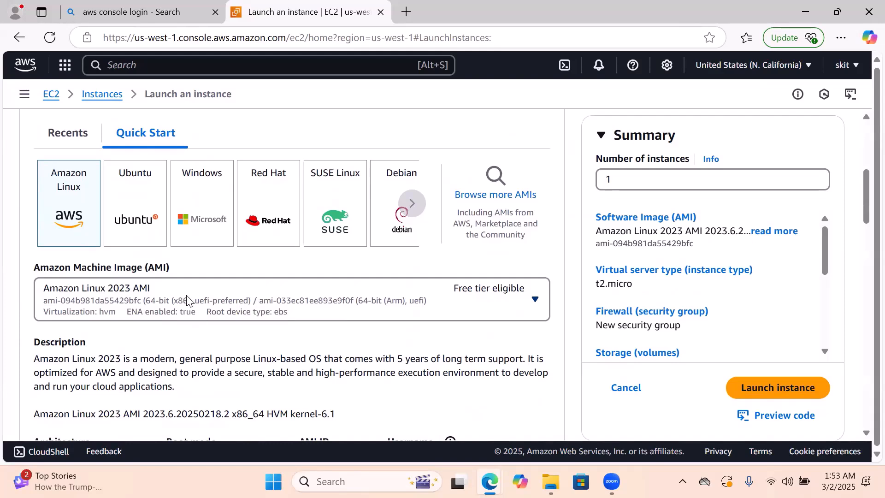
pyautogui.scroll(-1, 187, 302)
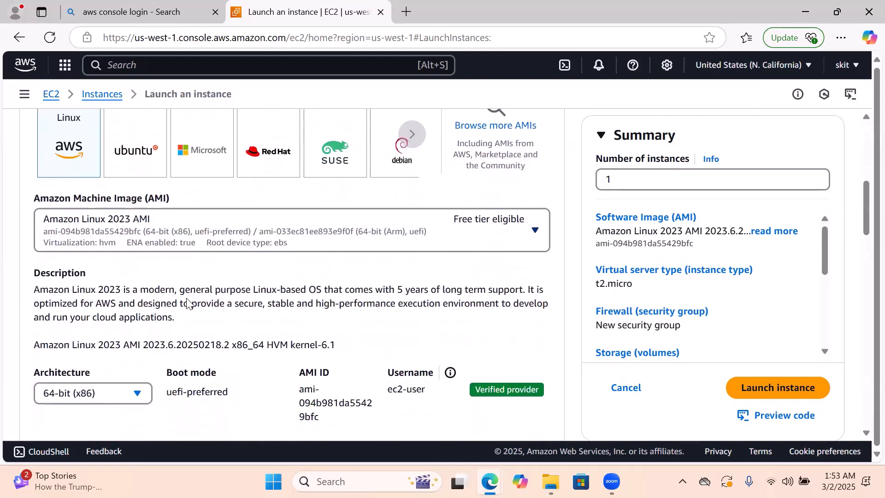
pyautogui.scroll(-5, 190, 301)
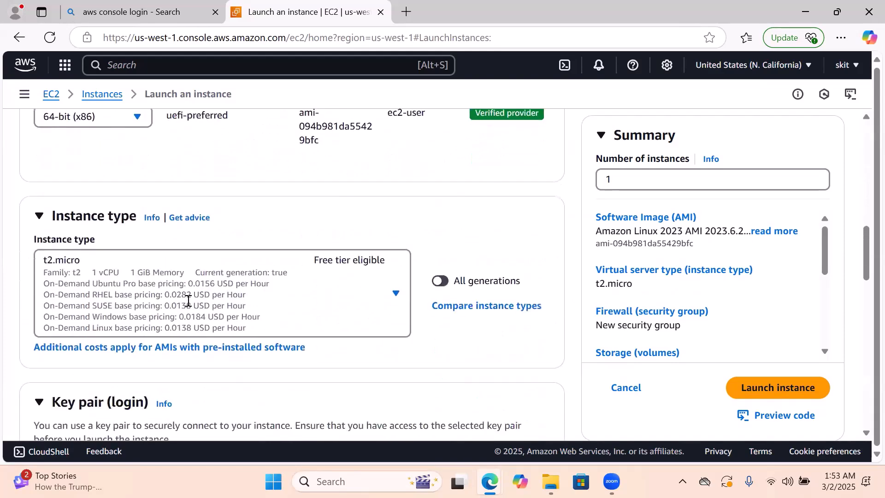
pyautogui.scroll(-3, 190, 302)
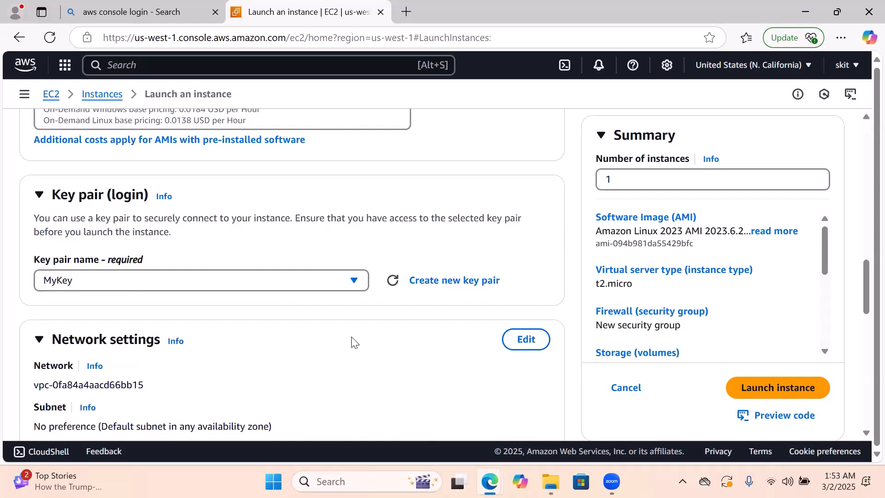
pyautogui.scroll(-3, 352, 341)
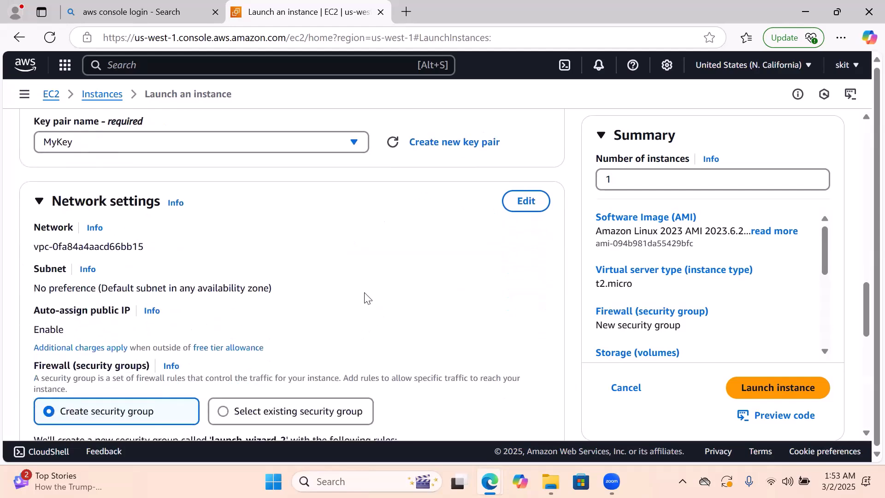
pyautogui.scroll(-4, 365, 297)
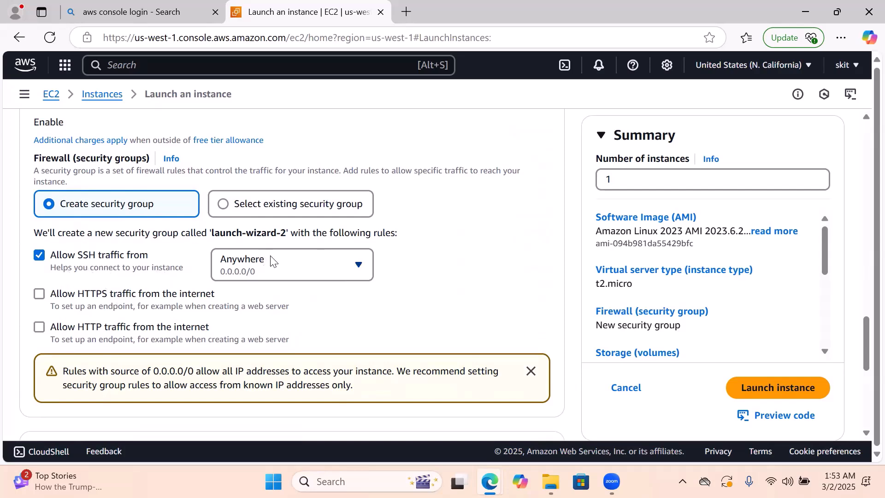
pyautogui.scroll(-2, 475, 224)
pyautogui.scroll(-4, 475, 223)
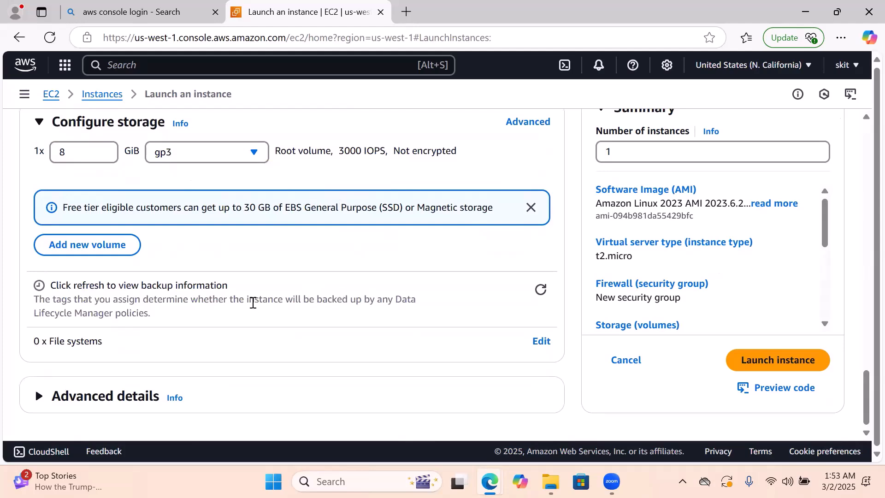
# Read through the launch summary, including the storage volumes and the free tier conditions, before launching
pyautogui.scroll(4, 722, 177)
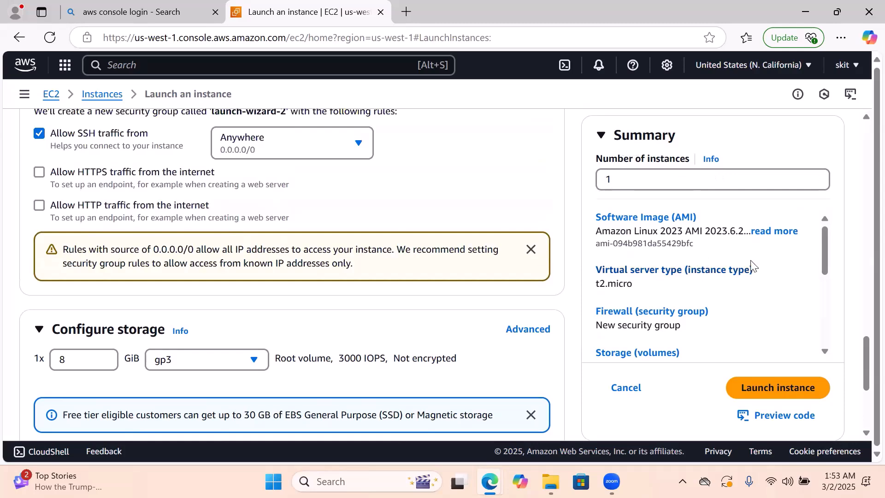
pyautogui.scroll(-3, 751, 267)
pyautogui.scroll(-2, 751, 266)
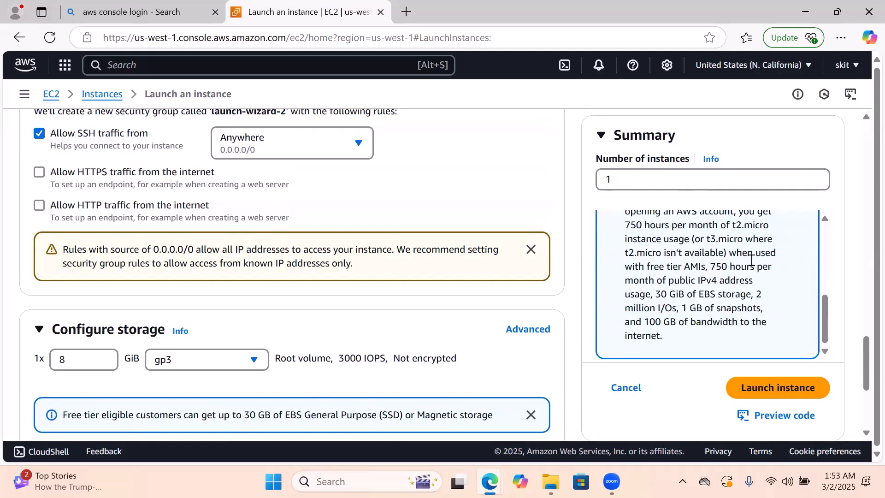
pyautogui.scroll(3, 751, 260)
pyautogui.scroll(-1, 752, 266)
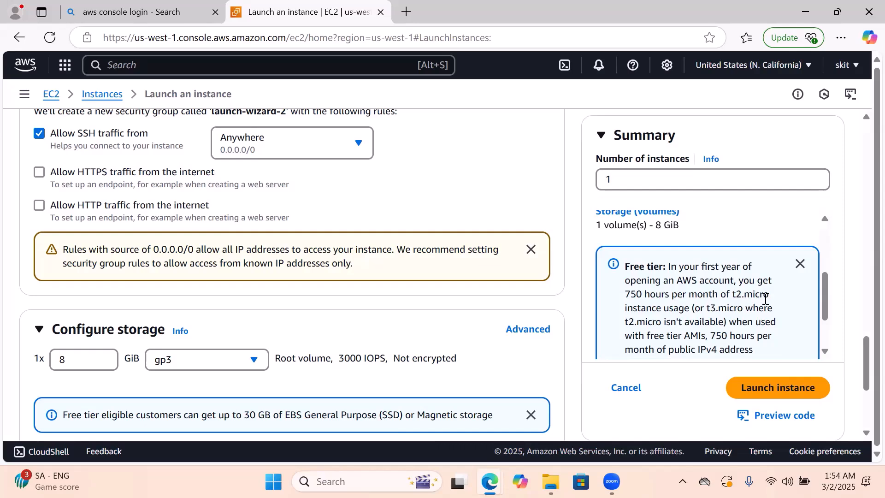
pyautogui.scroll(-2, 766, 299)
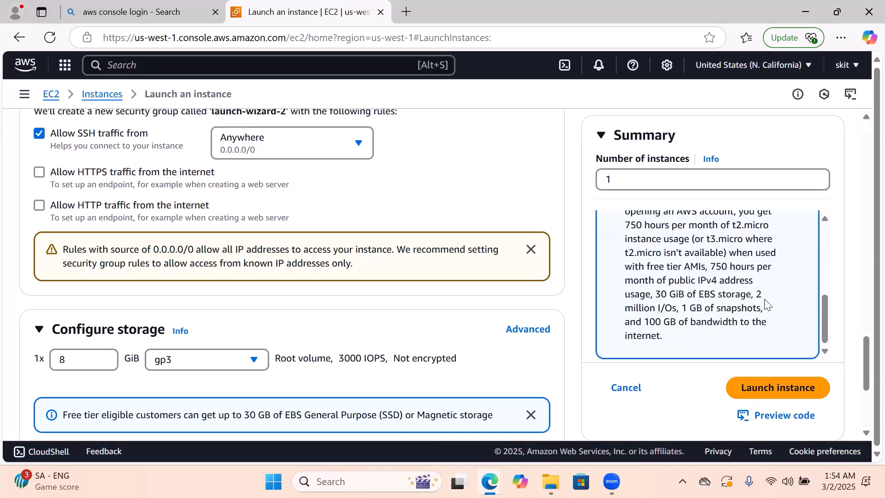
pyautogui.scroll(-3, 766, 305)
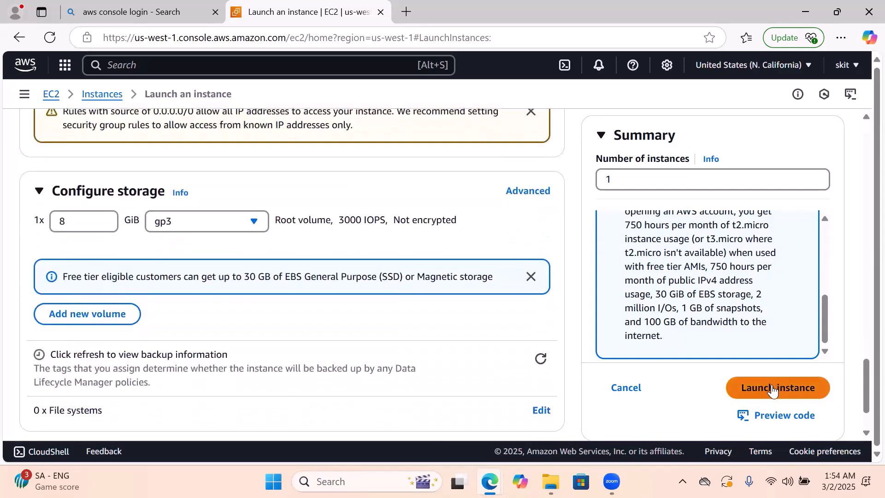
# Launch the configured MyVM1 instance and go to the list of EC2 instances
pyautogui.click(773, 388)
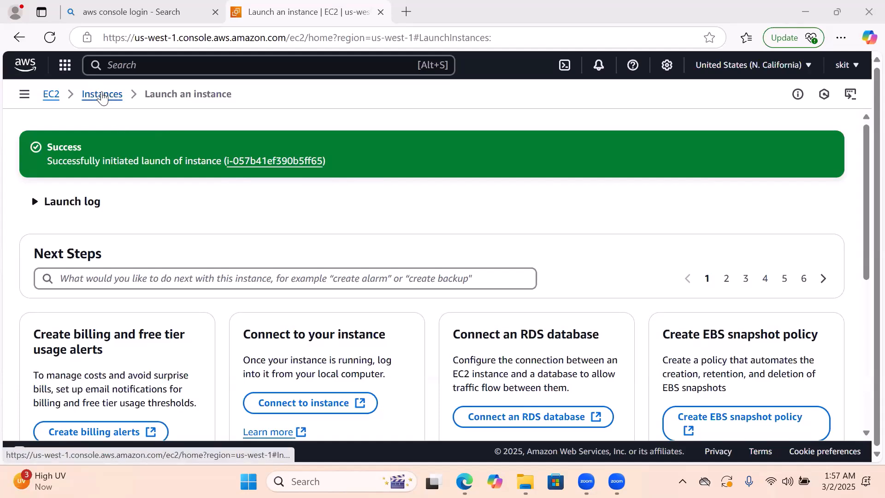
pyautogui.click(100, 102)
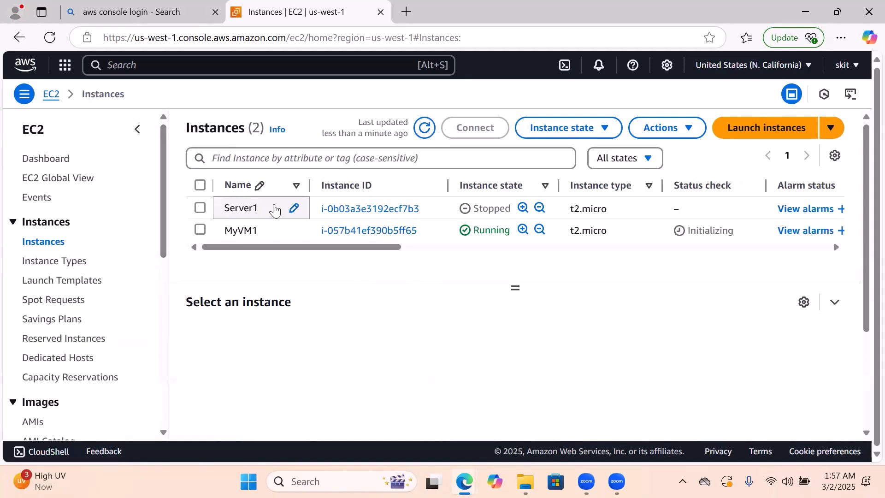
# Terminate the stopped Server1 instance and confirm its deletion
pyautogui.click(200, 209)
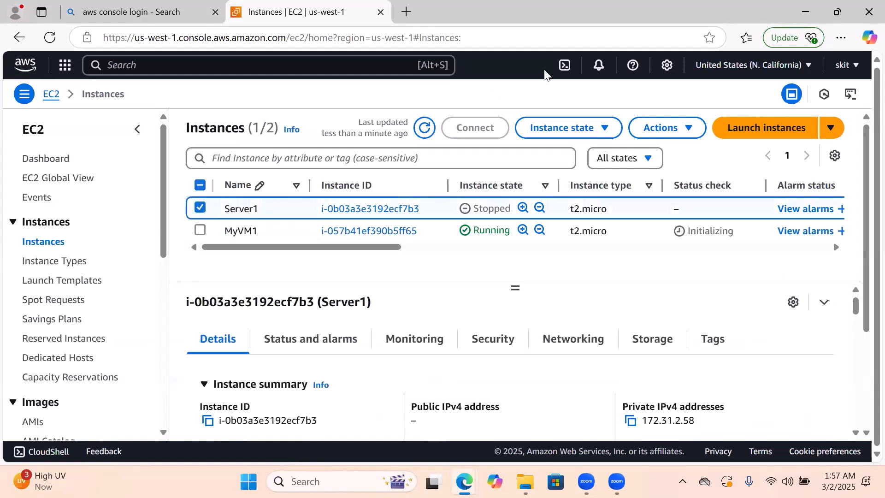
pyautogui.click(603, 128)
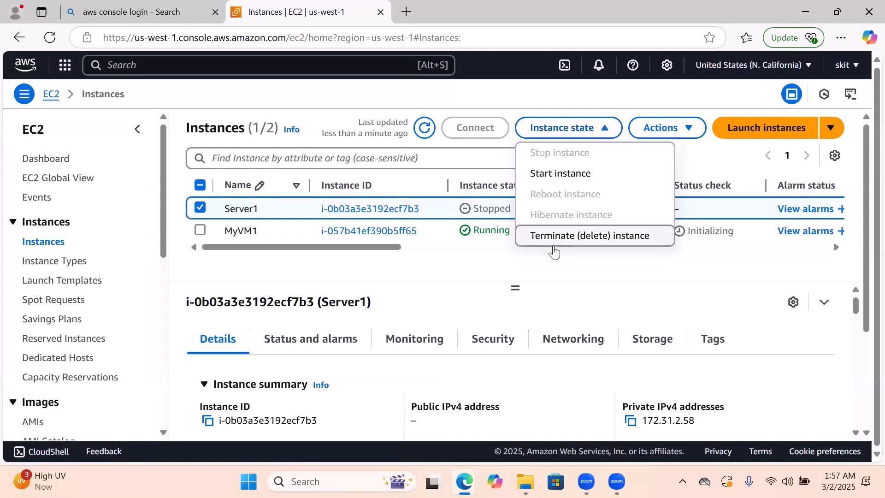
pyautogui.click(560, 238)
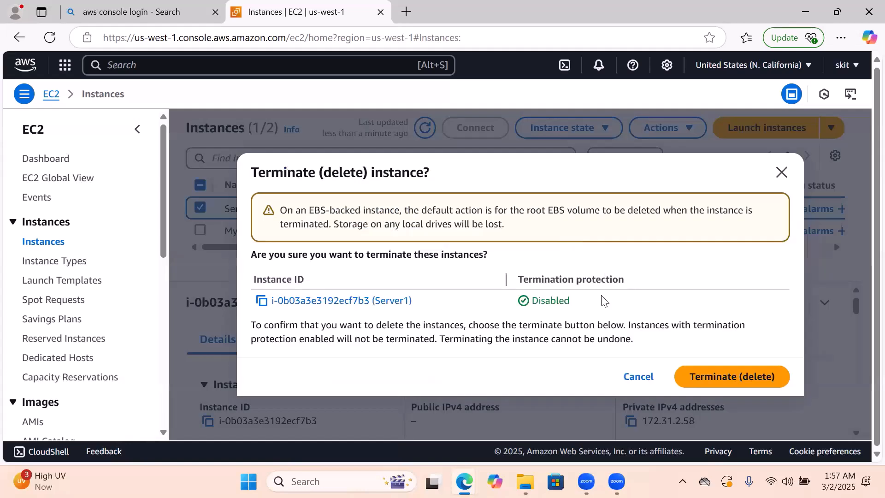
pyautogui.click(702, 384)
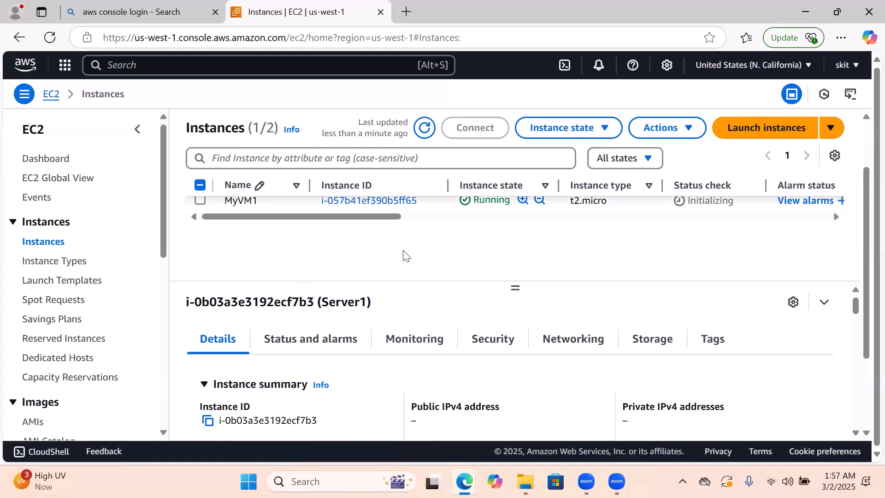
# Collapse the EC2 navigation pane and copy MyVM1's public IPv4 address from its row in the instances list
pyautogui.click(138, 131)
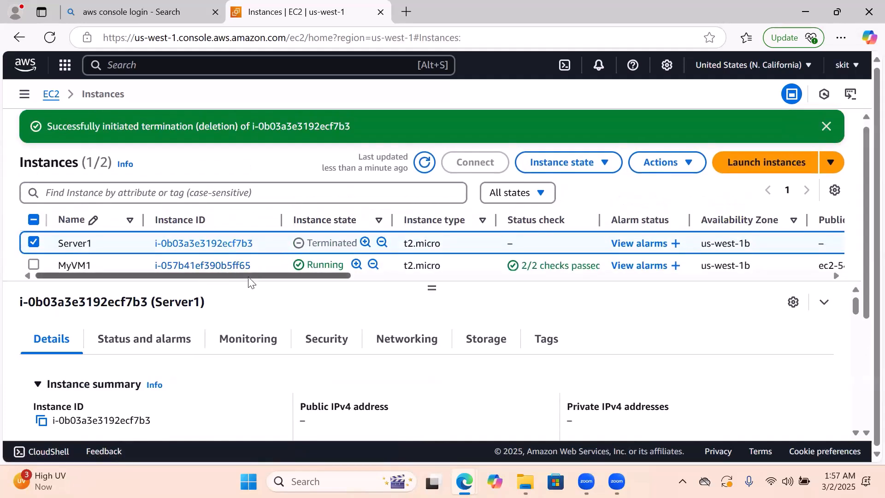
pyautogui.moveTo(249, 277); pyautogui.dragTo(263, 278)
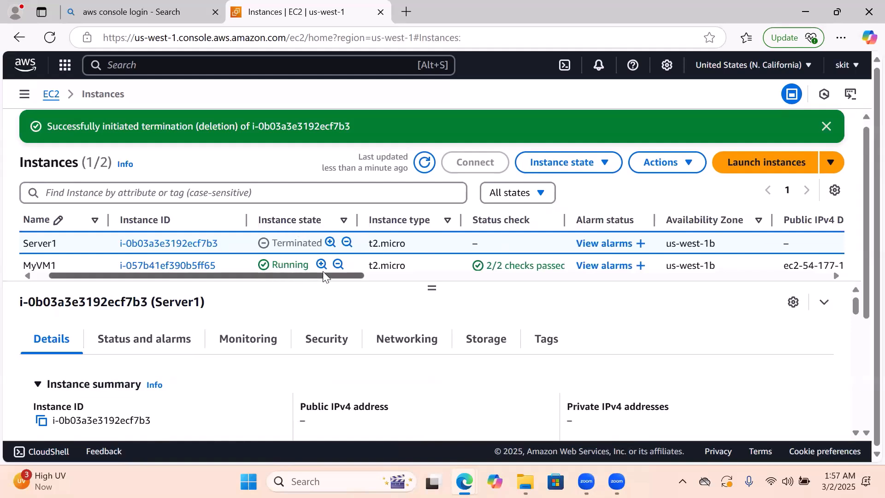
pyautogui.moveTo(321, 278); pyautogui.dragTo(617, 271)
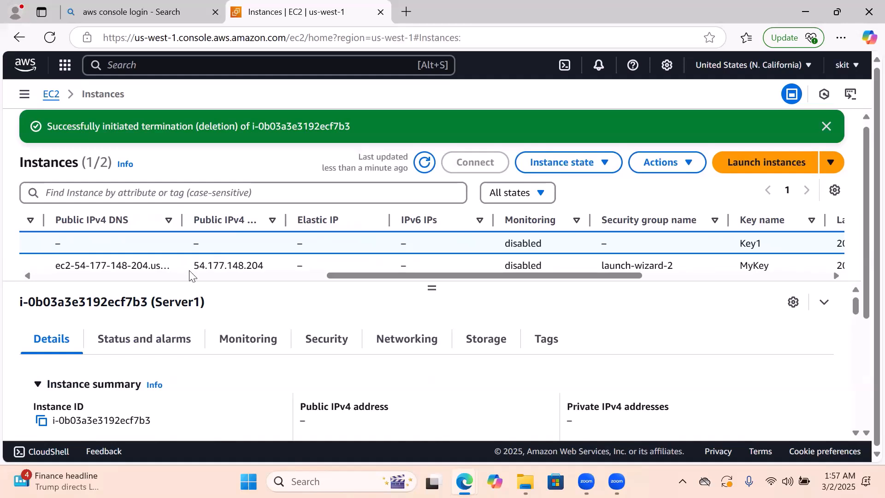
pyautogui.moveTo(193, 270); pyautogui.dragTo(263, 270)
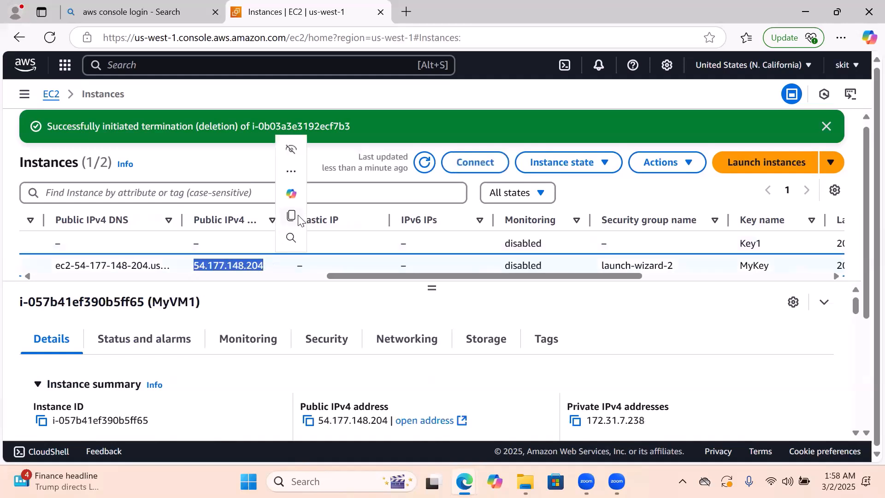
pyautogui.click(294, 215)
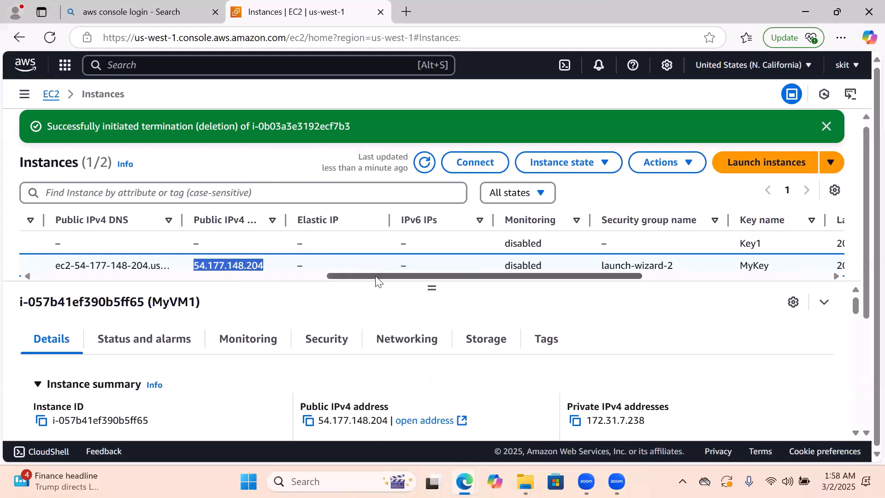
# Open the MyVM1 instance summary from its instance ID and copy the public IPv4 address there
pyautogui.moveTo(377, 274); pyautogui.dragTo(95, 358)
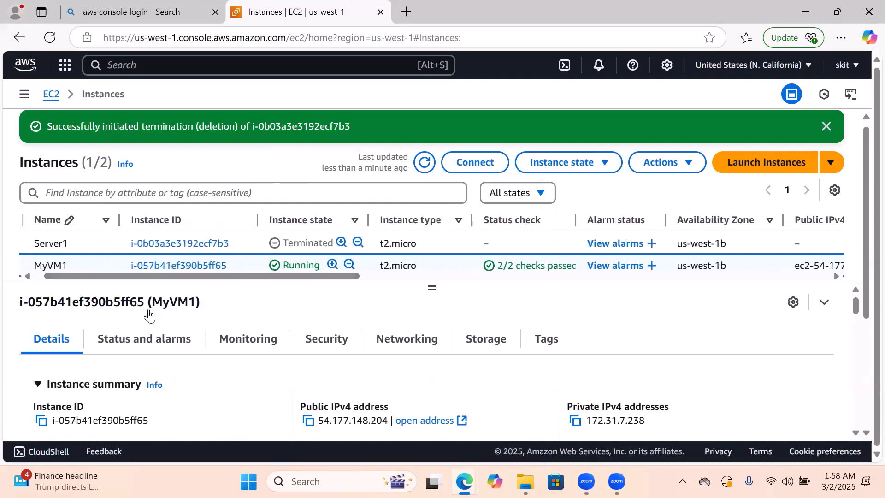
pyautogui.click(184, 266)
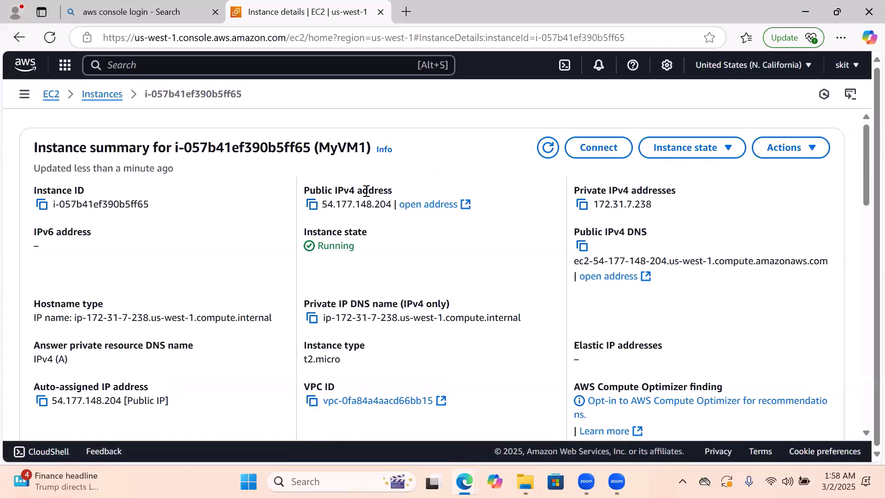
pyautogui.click(312, 206)
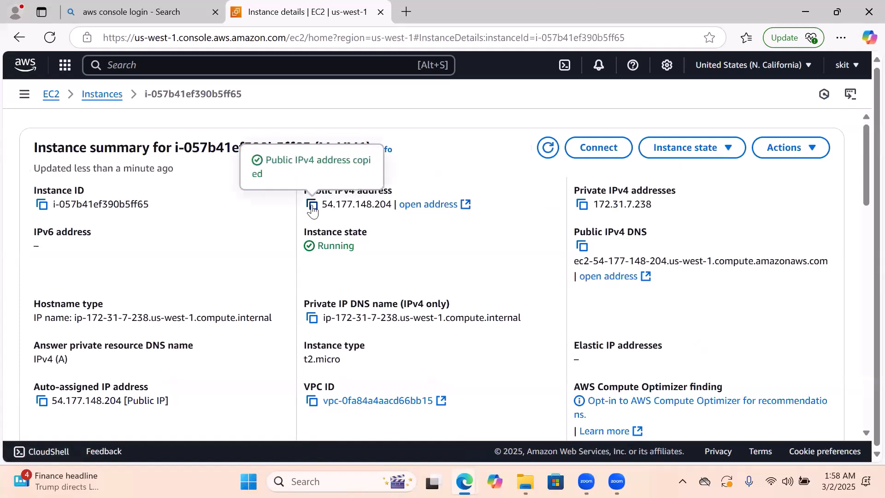
# Switch to PuTTY and enter the copied public address 54.177.148.204 as the host to connect to
pyautogui.click(287, 482)
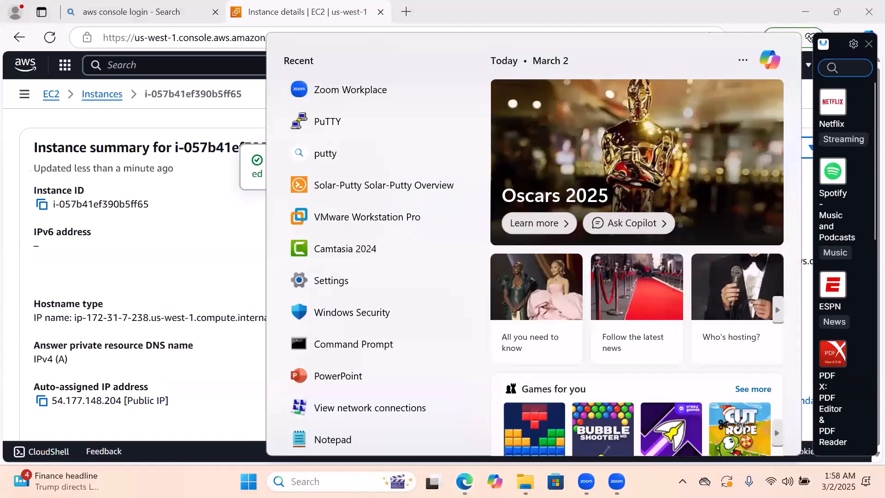
pyautogui.write('putt')
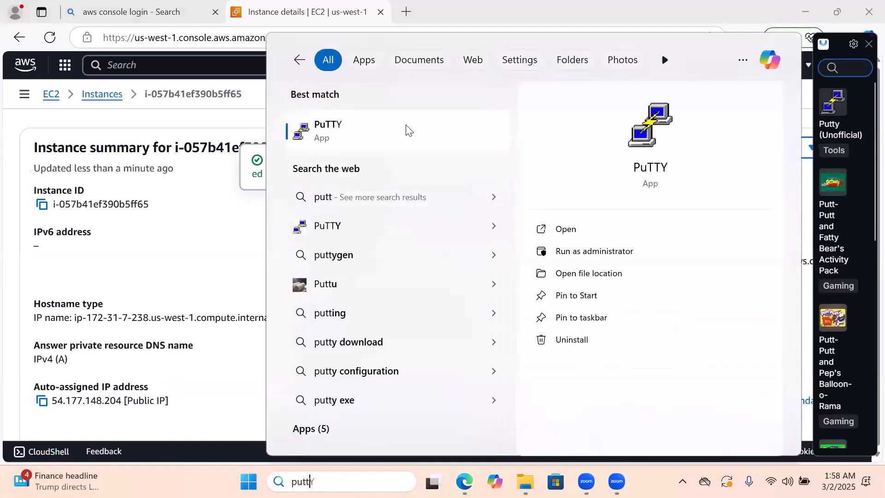
pyautogui.click(345, 136)
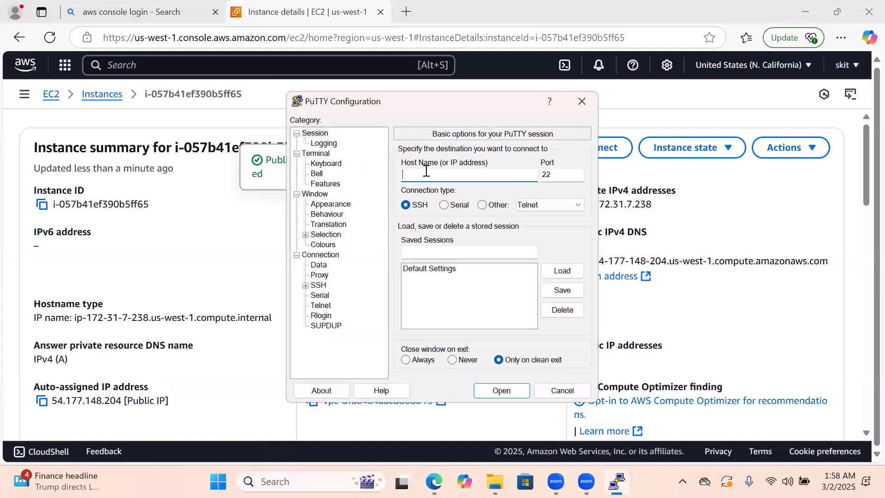
pyautogui.hotkey('ctrl', 'v')
# Set the private key file for SSH authentication to MyKey.ppk from the Downloads folder
pyautogui.click(305, 286)
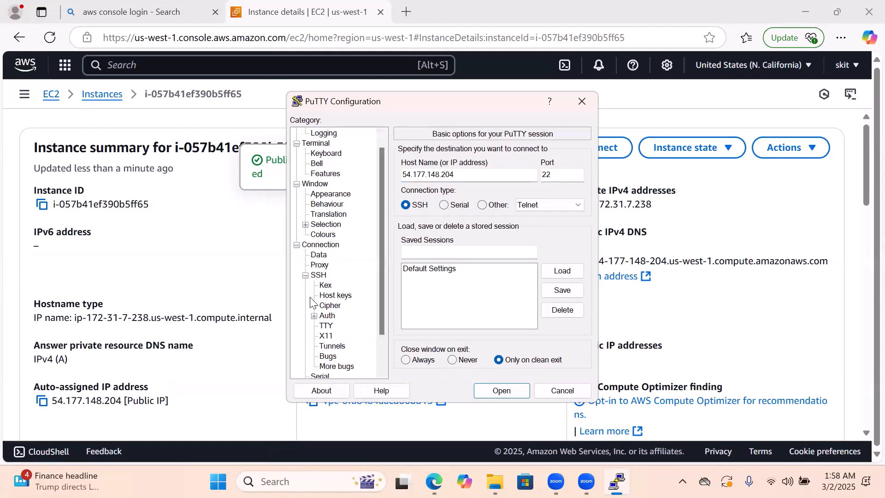
pyautogui.click(314, 317)
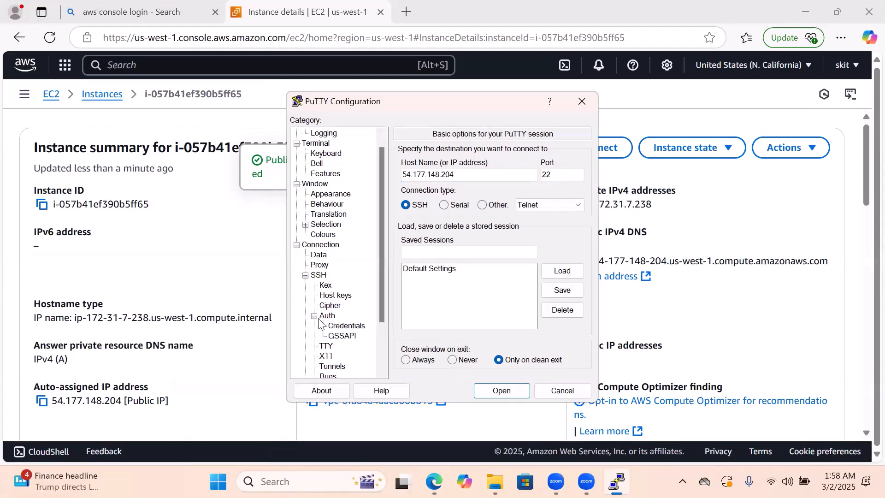
pyautogui.click(341, 327)
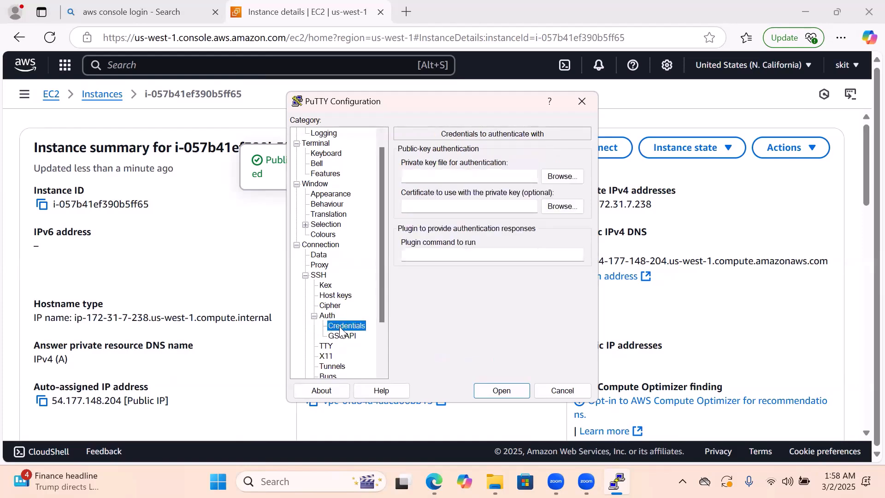
pyautogui.click(560, 177)
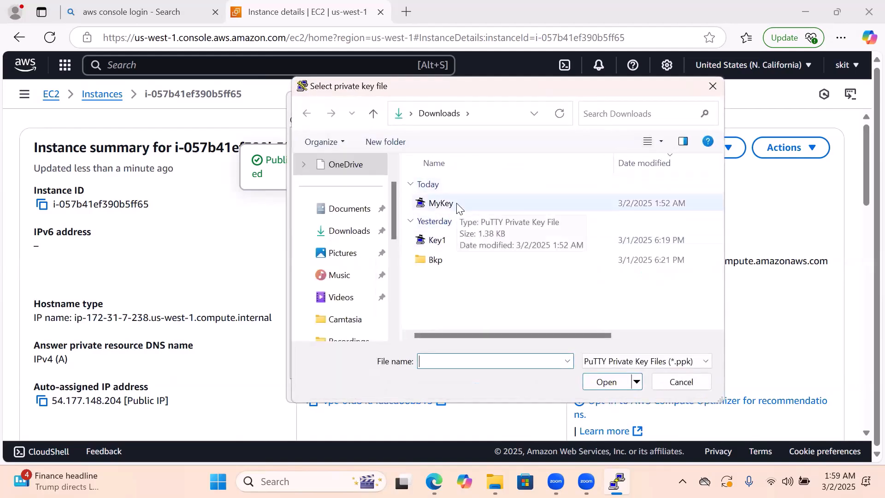
pyautogui.doubleClick(457, 205)
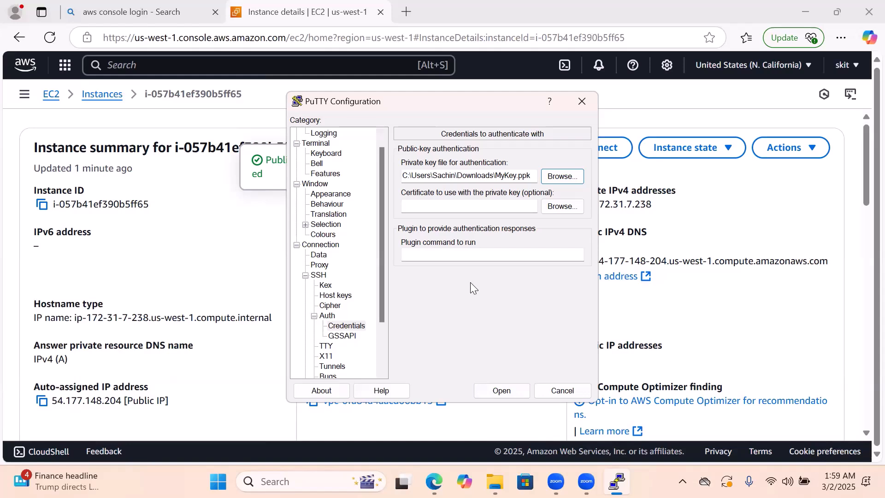
# Open the SSH session to the instance, reposition its windows and accept the server's host key
pyautogui.click(486, 391)
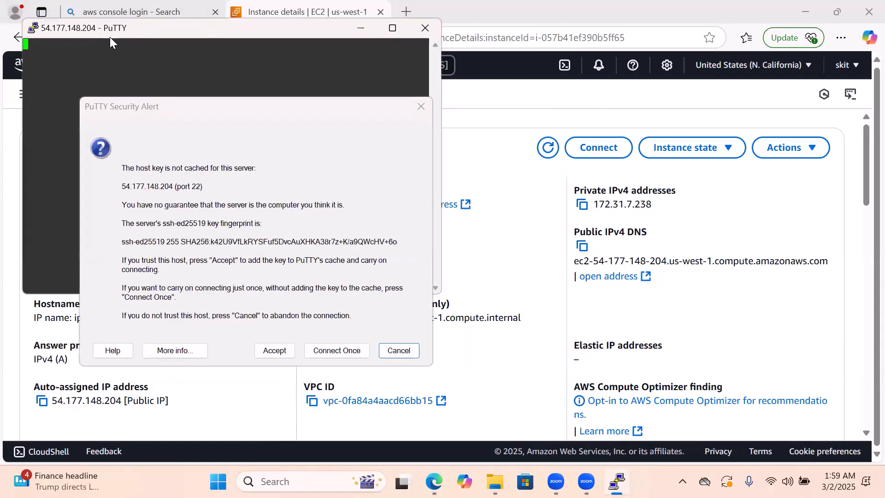
pyautogui.moveTo(110, 37); pyautogui.dragTo(199, 77)
pyautogui.click(279, 109)
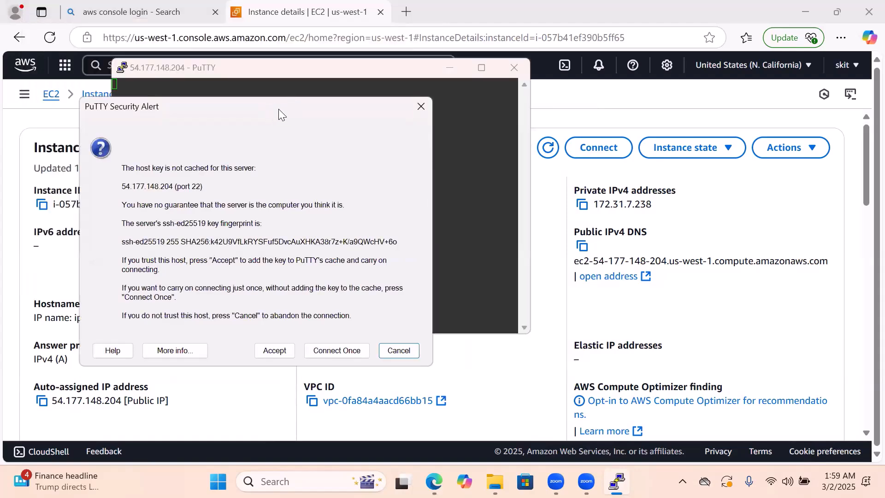
pyautogui.moveTo(279, 109); pyautogui.dragTo(357, 101)
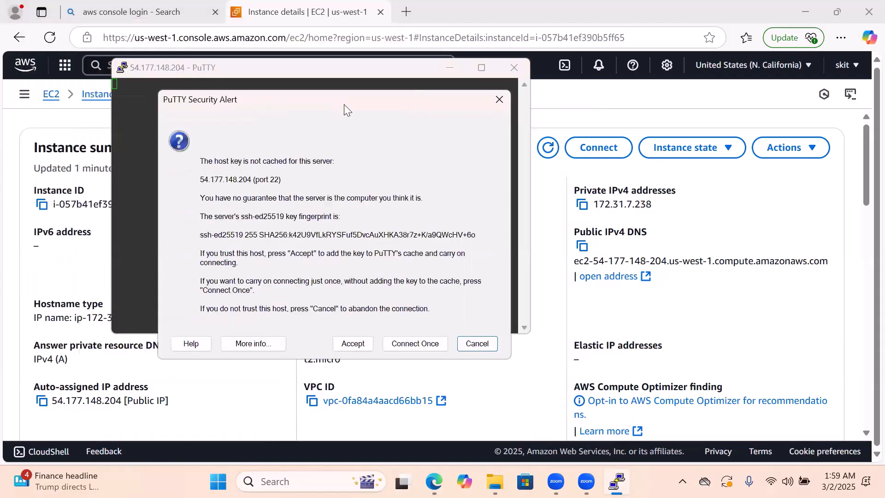
pyautogui.click(352, 346)
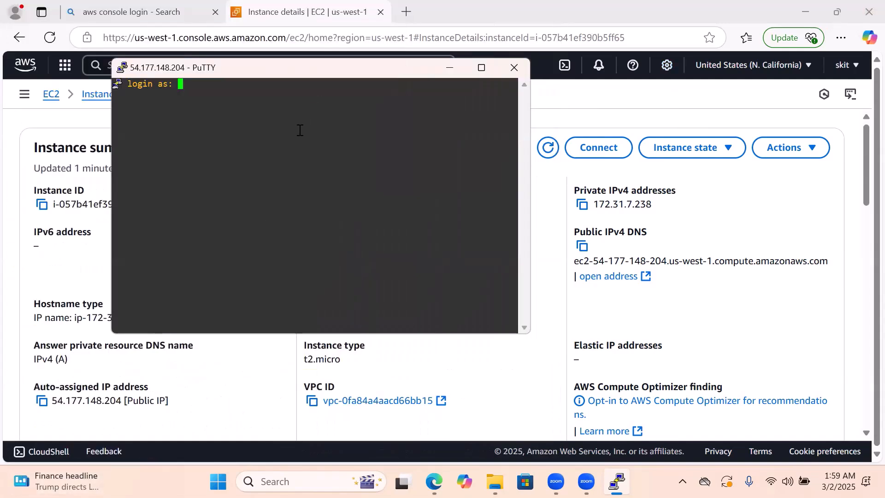
# Log in to the instance as ec2-user and enter a few blank lines at the shell prompt
pyautogui.write('ec2-user')
pyautogui.press('Return')
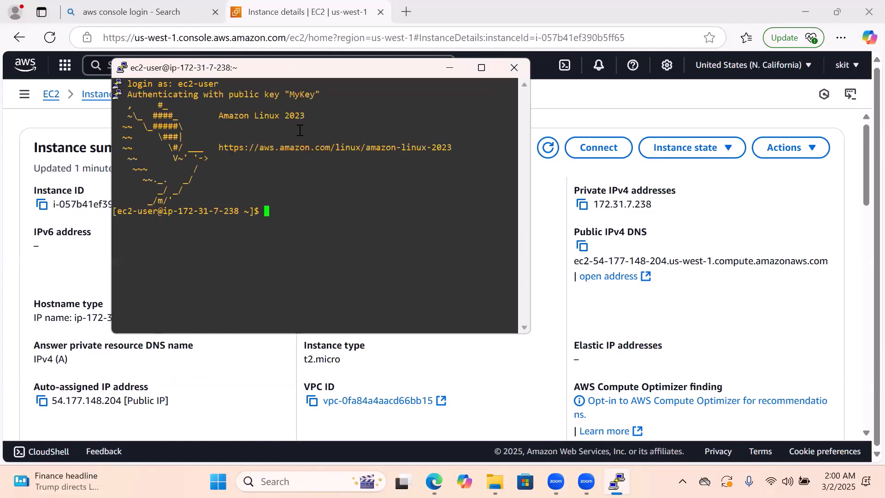
pyautogui.press('Return')
pyautogui.press('Return')
pyautogui.press('Return')
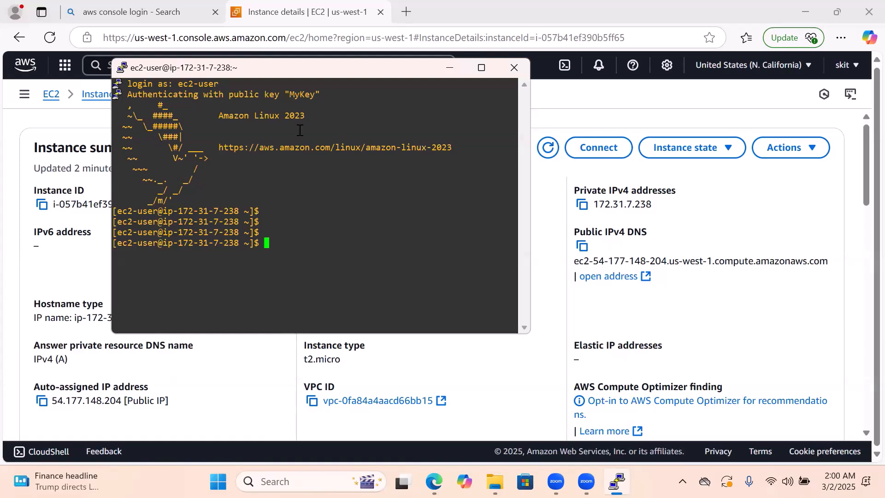
# Print the current working directory with pwd and list its contents with ls
pyautogui.write('pwd')
pyautogui.press('Return')
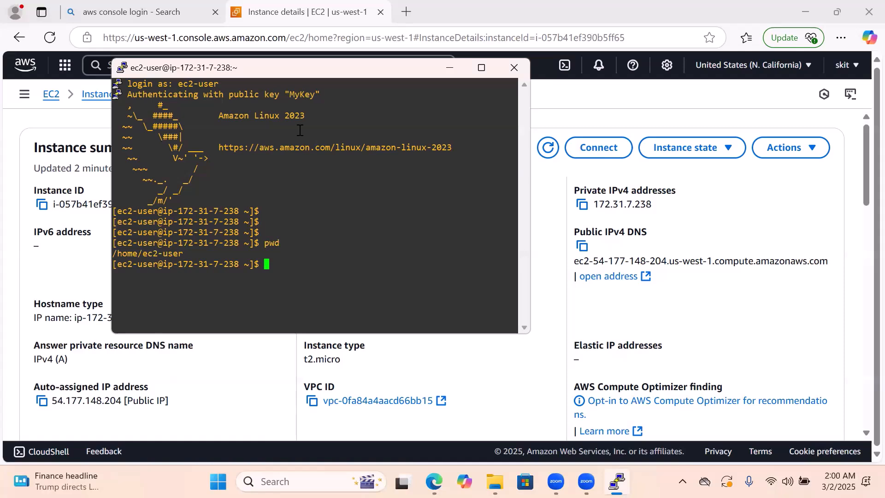
pyautogui.write('ls')
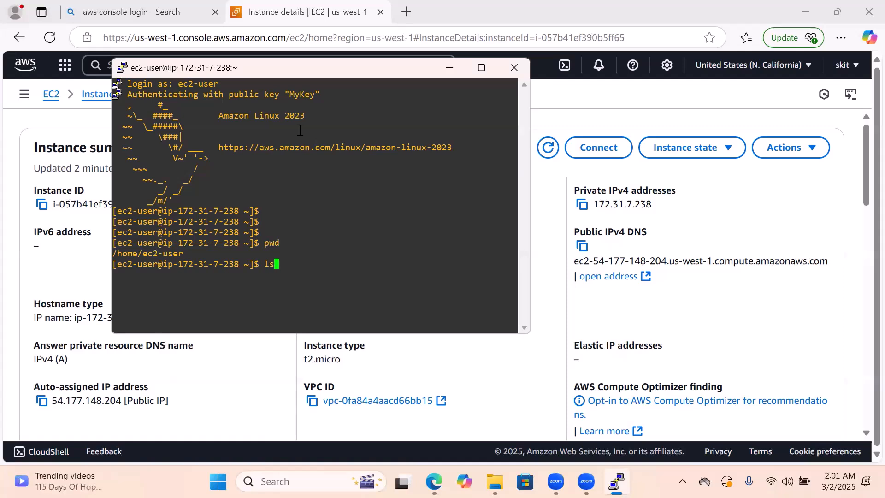
pyautogui.press('Return')
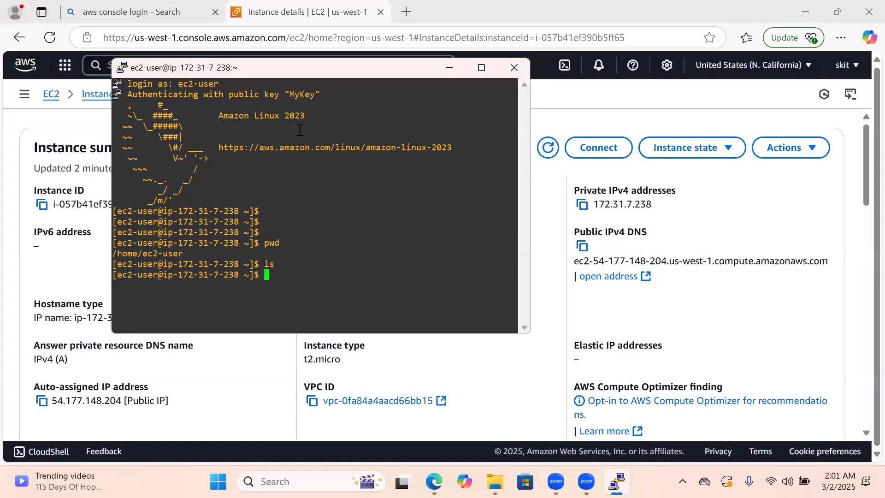
# Create a directory named mydir in the home directory with mkdir
pyautogui.write('mkdir mydir')
pyautogui.press('Return')
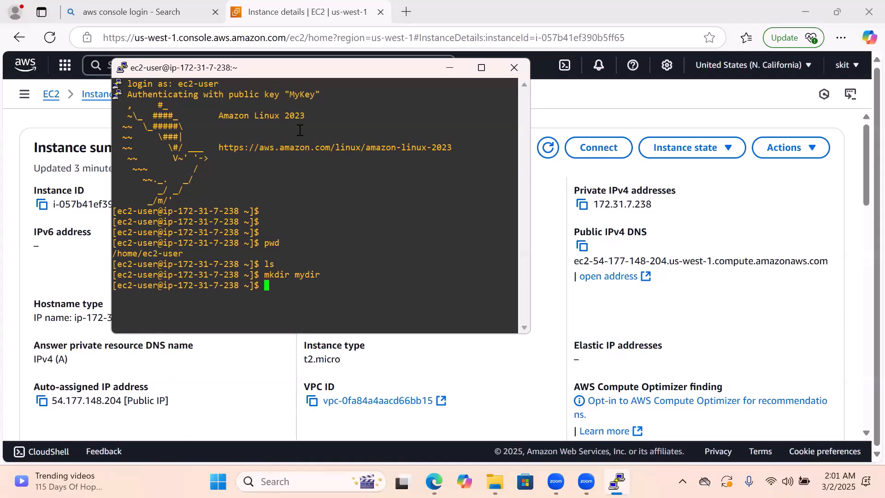
# Recheck the working directory with pwd and list the home directory with ls to look for mydir
pyautogui.write('pwd')
pyautogui.press('Return')
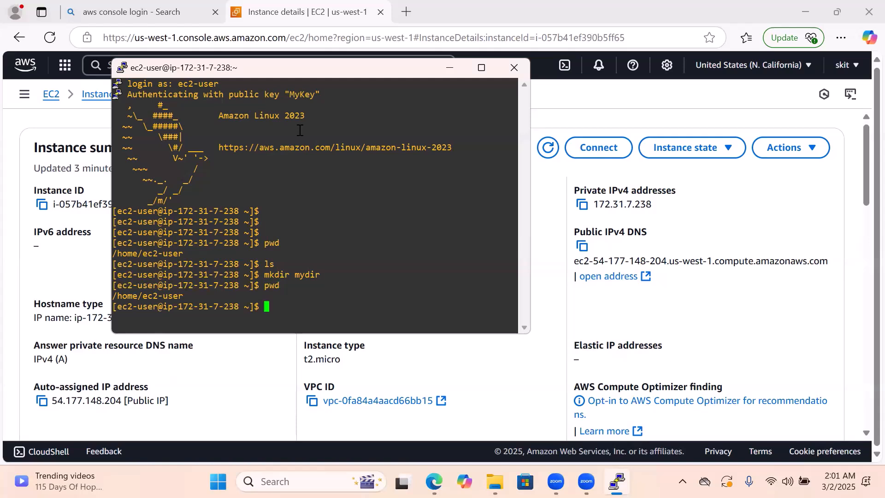
pyautogui.write('ls')
pyautogui.press('Return')
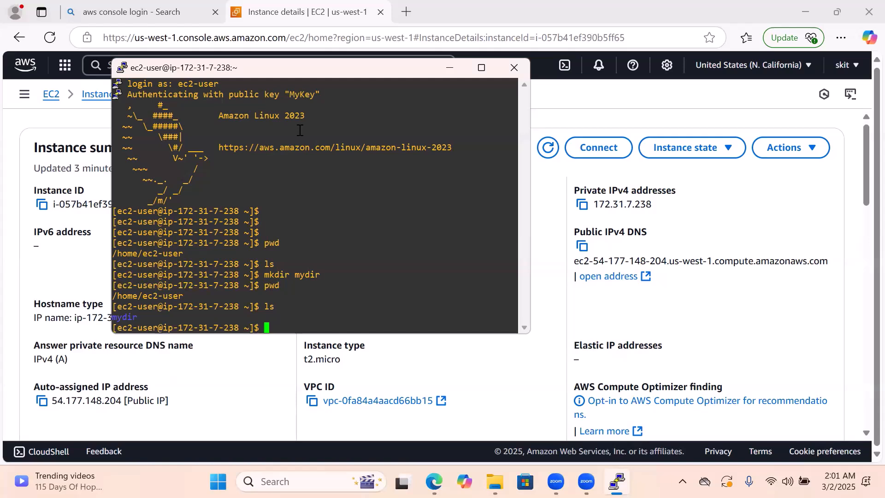
# Change into the mydir directory with cd
pyautogui.write('cd my')
pyautogui.press('Tab')
pyautogui.press('Return')
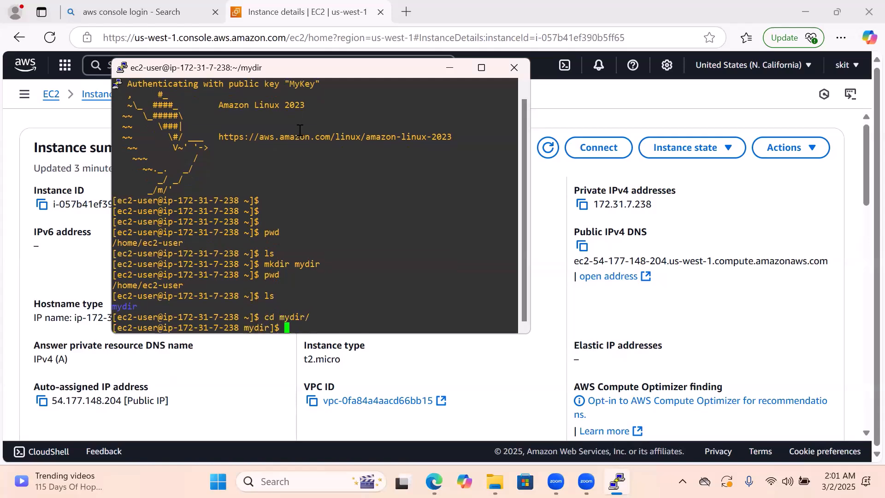
# Print the working directory inside mydir with pwd and go back up to the home directory with cd .
pyautogui.write('pwd')
pyautogui.press('Return')
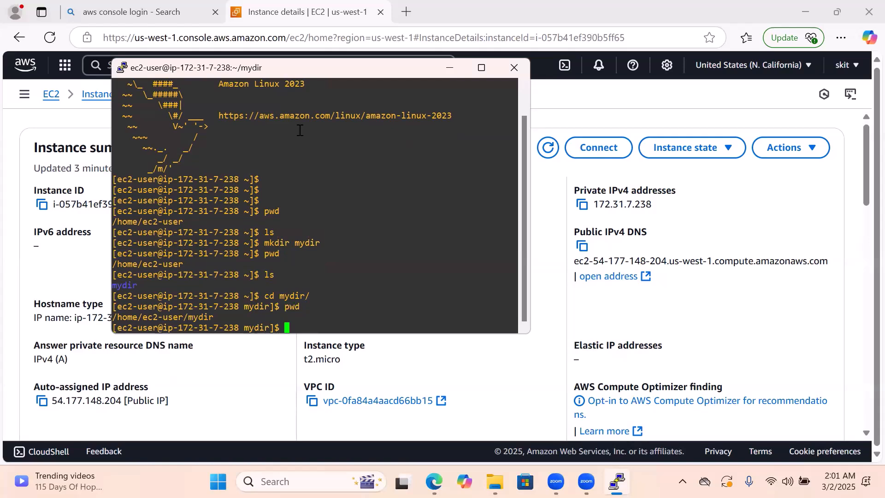
pyautogui.write('cd ..')
pyautogui.press('Return')
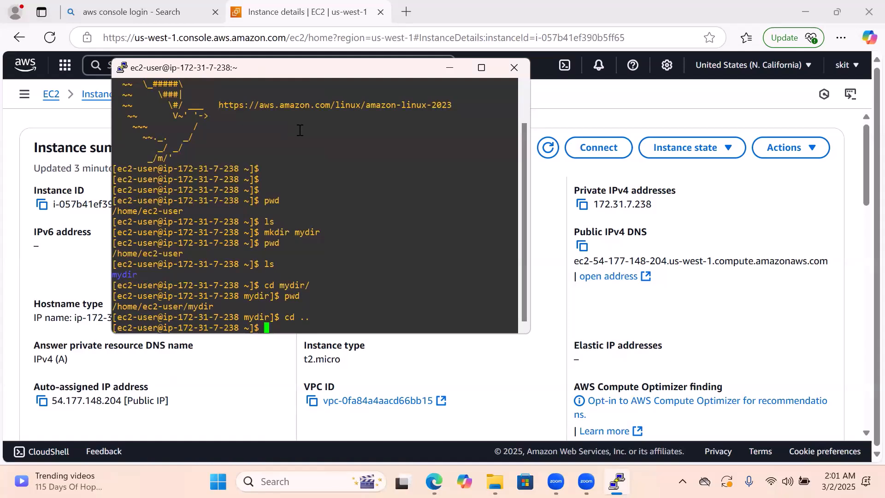
# Remove the mydir directory from the home directory with rmdir
pyautogui.write('rm my')
pyautogui.press('Tab')
pyautogui.press('Left')
pyautogui.press('Left')
pyautogui.press('Left')
pyautogui.press('Left')
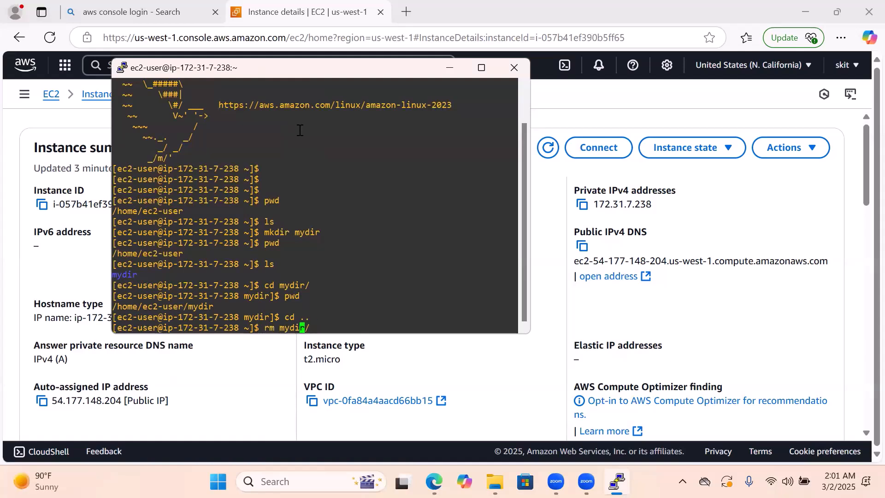
pyautogui.press('Left')
pyautogui.press('Left')
pyautogui.press('Left')
pyautogui.write('dir')
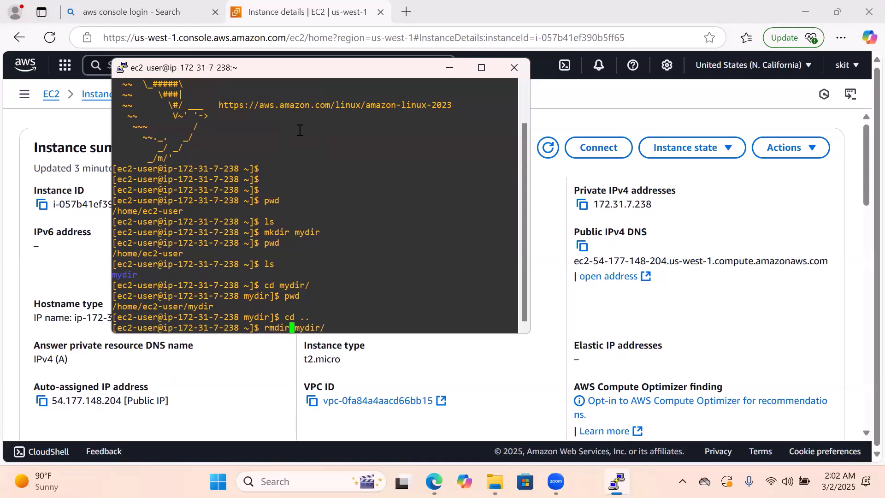
pyautogui.press('Return')
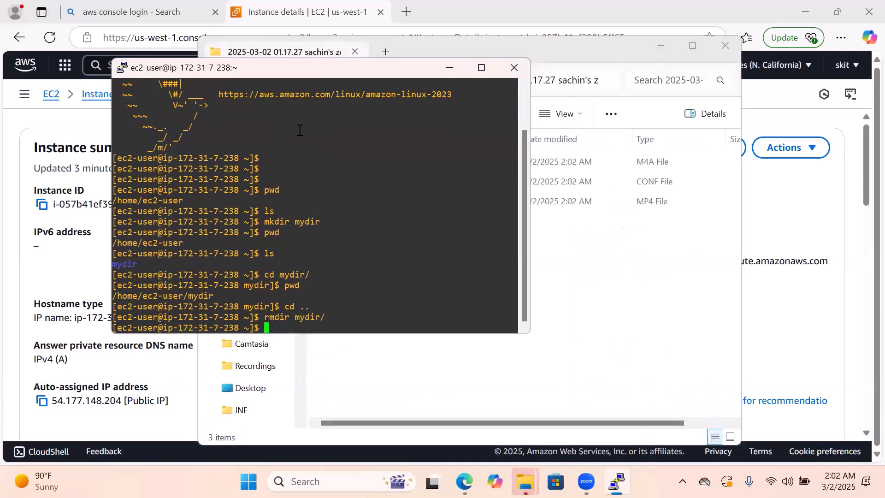
# Minimize the File Explorer window and start another PuTTY configuration beside the terminal, with 54.177.148.204 as the host name
pyautogui.click(648, 69)
pyautogui.click(660, 46)
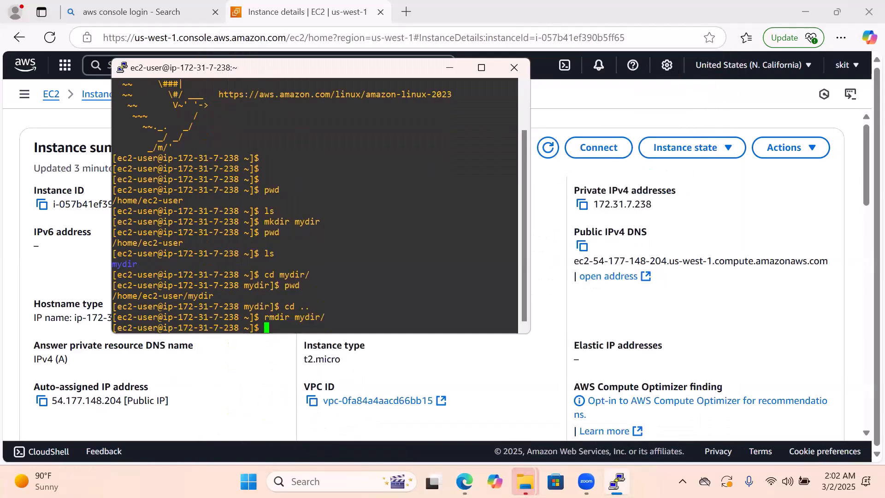
pyautogui.moveTo(261, 73); pyautogui.dragTo(188, 98)
pyautogui.click(323, 481)
pyautogui.write('putty')
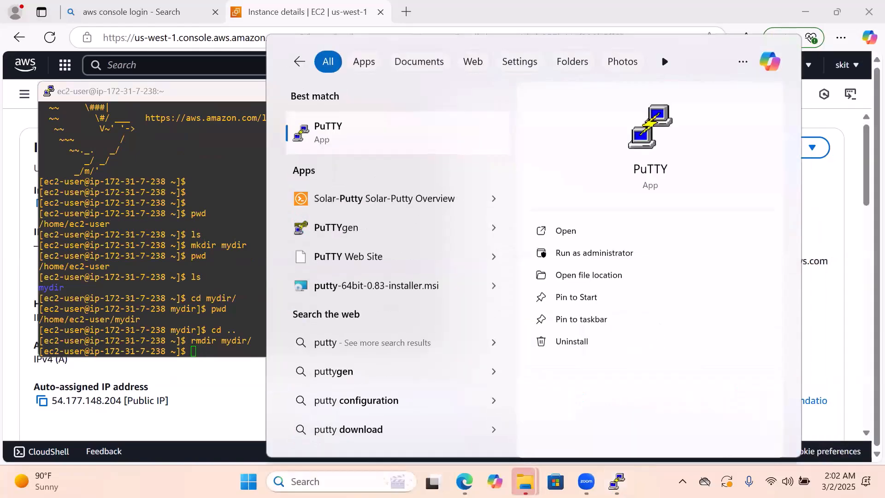
pyautogui.press('Return')
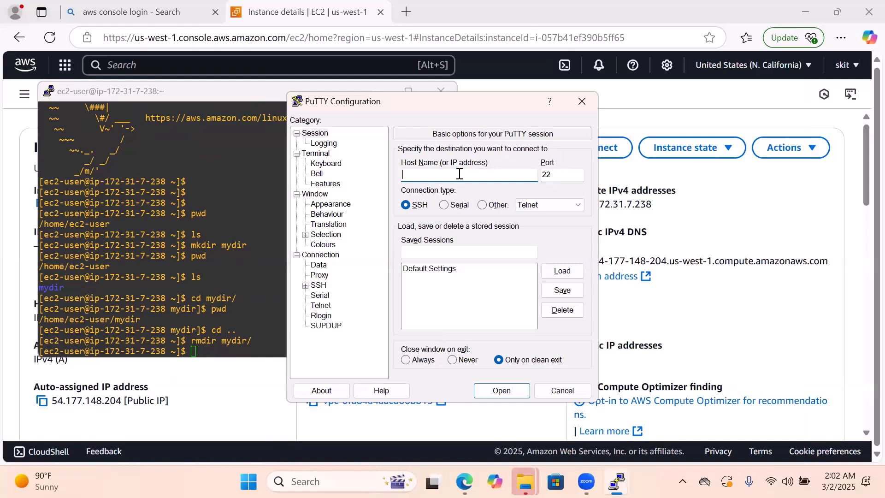
pyautogui.write('54.177.148.204')
pyautogui.moveTo(443, 98); pyautogui.dragTo(606, 86)
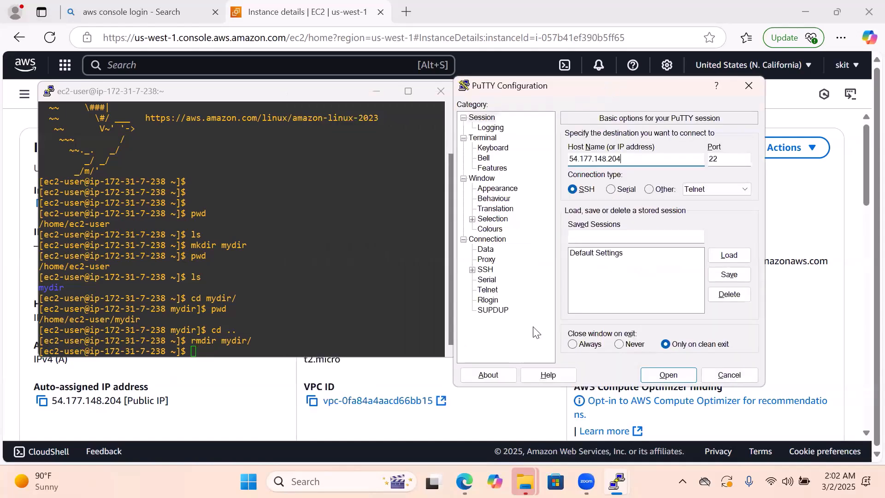
# Set MyKey.ppk from Downloads as the SSH private key file for authentication and open the connection
pyautogui.click(473, 270)
pyautogui.click(482, 300)
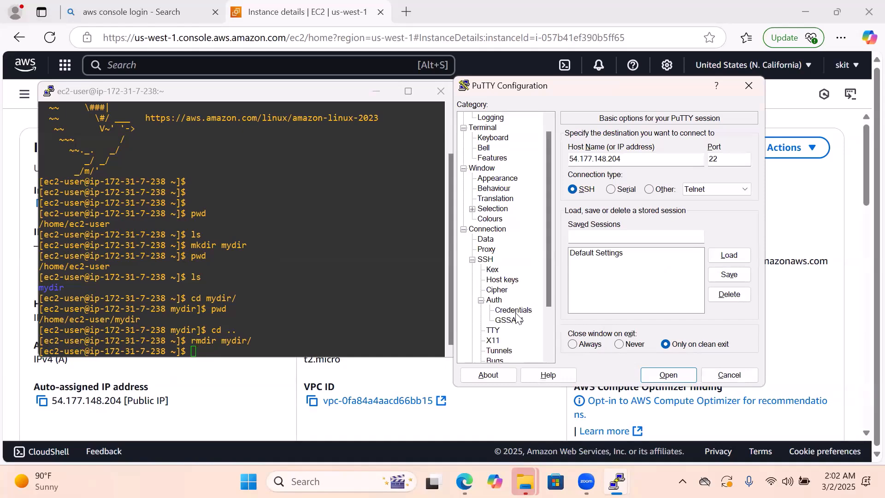
pyautogui.click(514, 311)
pyautogui.click(727, 164)
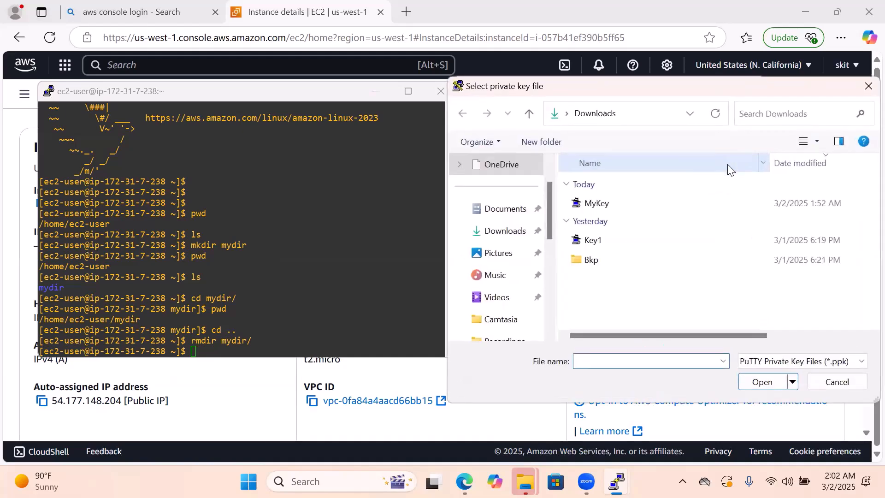
pyautogui.doubleClick(605, 203)
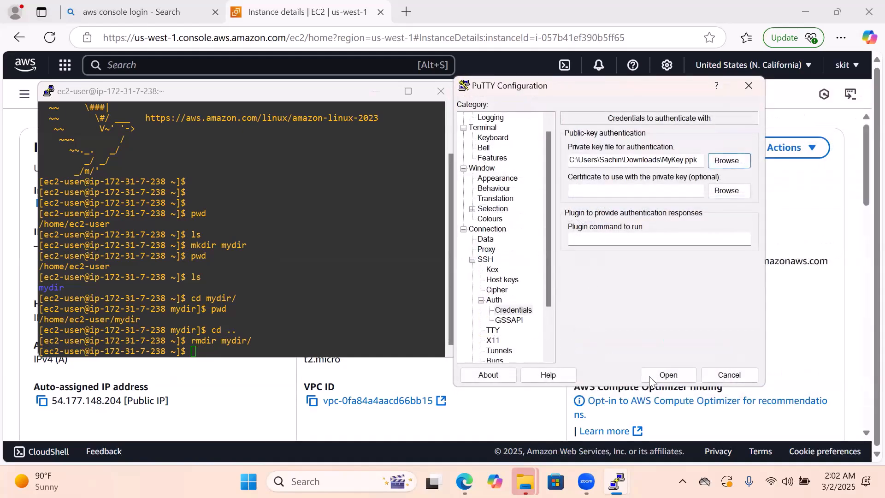
pyautogui.click(650, 376)
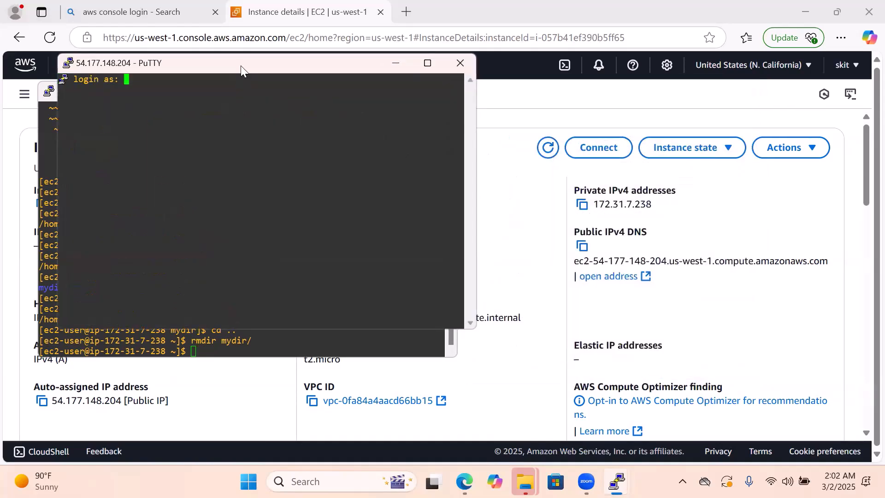
# Place the new session window beside the first terminal and log in as ec2-user
pyautogui.moveTo(241, 66); pyautogui.dragTo(580, 132)
pyautogui.write('ec')
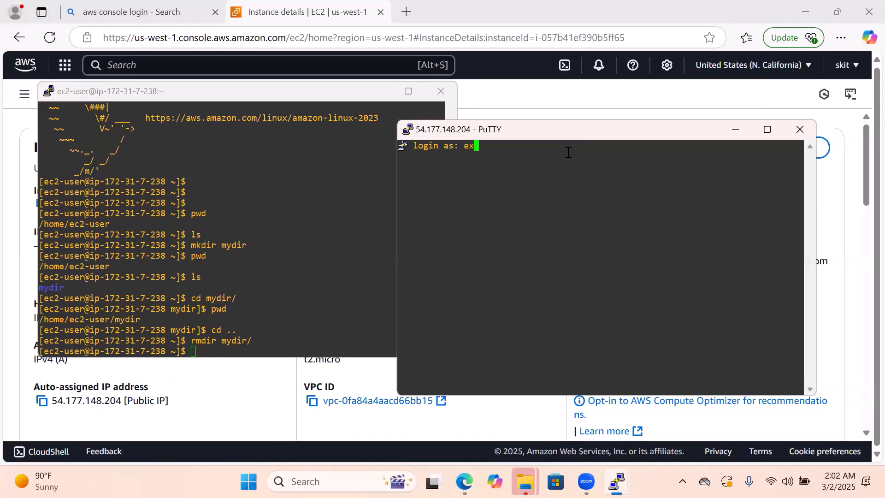
pyautogui.write('2-user')
pyautogui.press('Return')
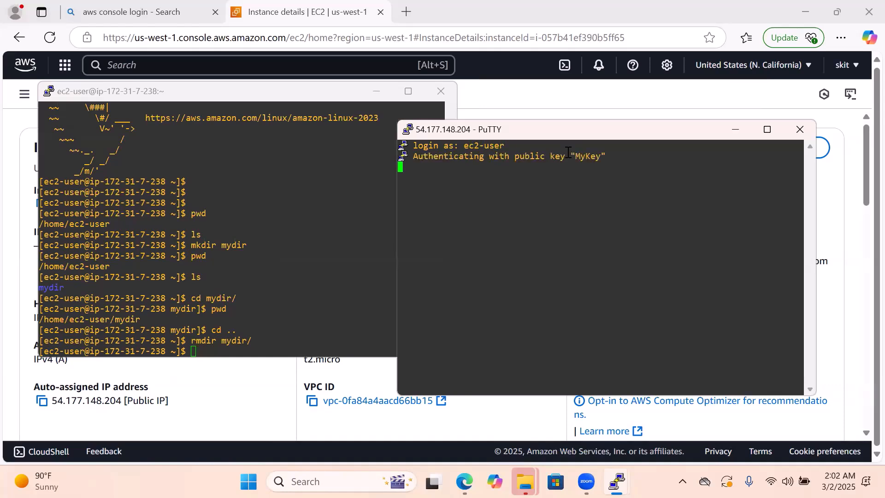
pyautogui.press('Return')
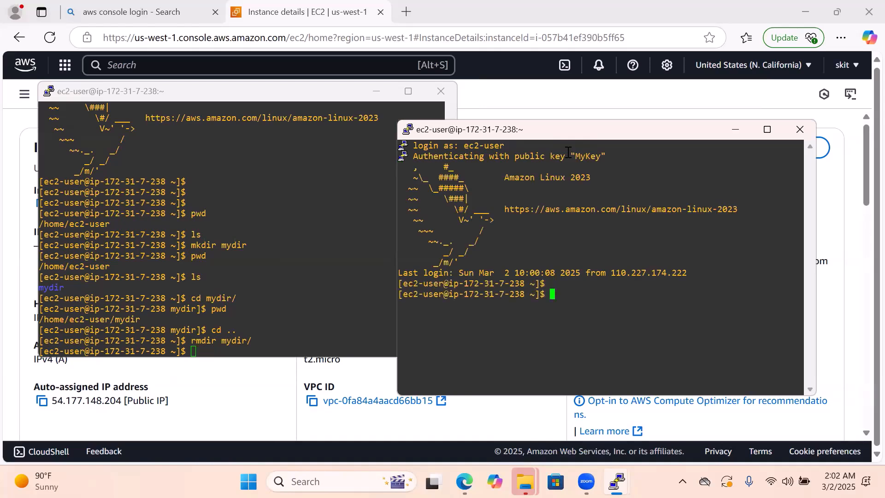
pyautogui.press('Return')
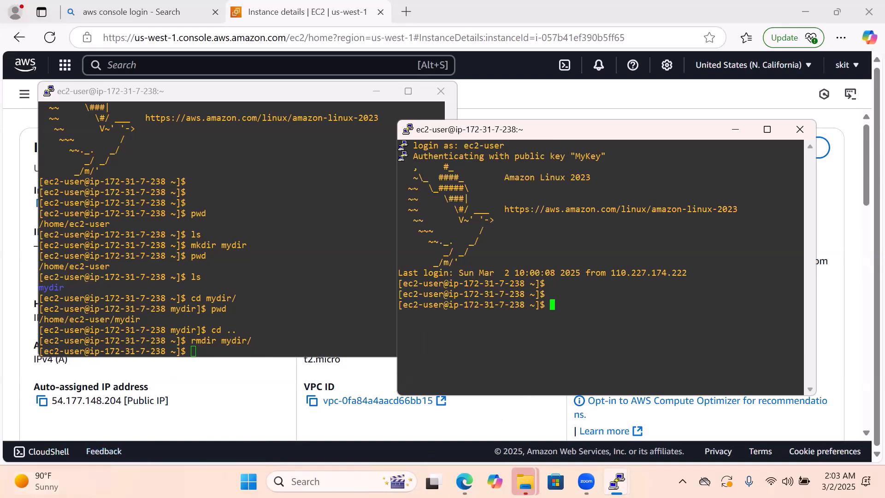
pyautogui.click(328, 481)
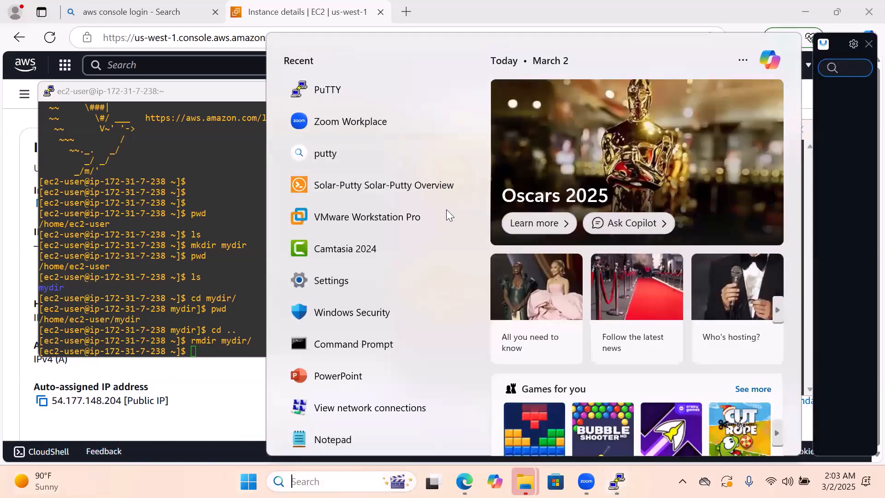
pyautogui.click(783, 6)
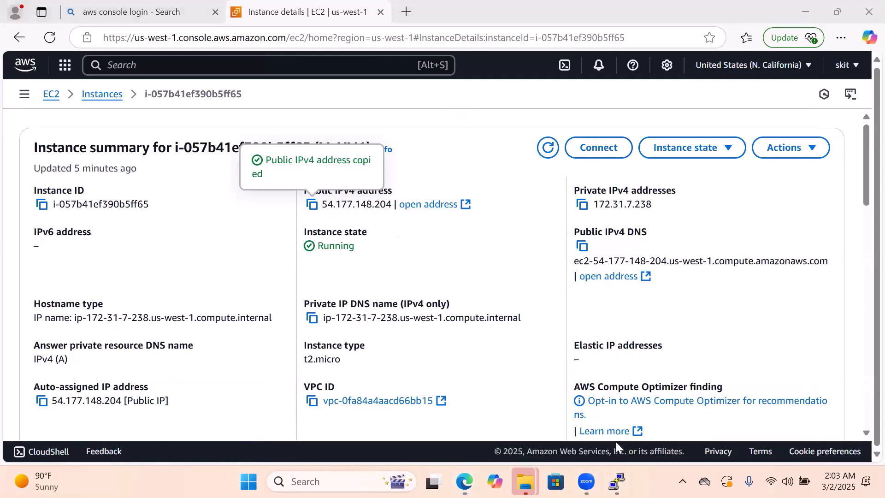
pyautogui.moveTo(617, 482)
pyautogui.click(566, 383)
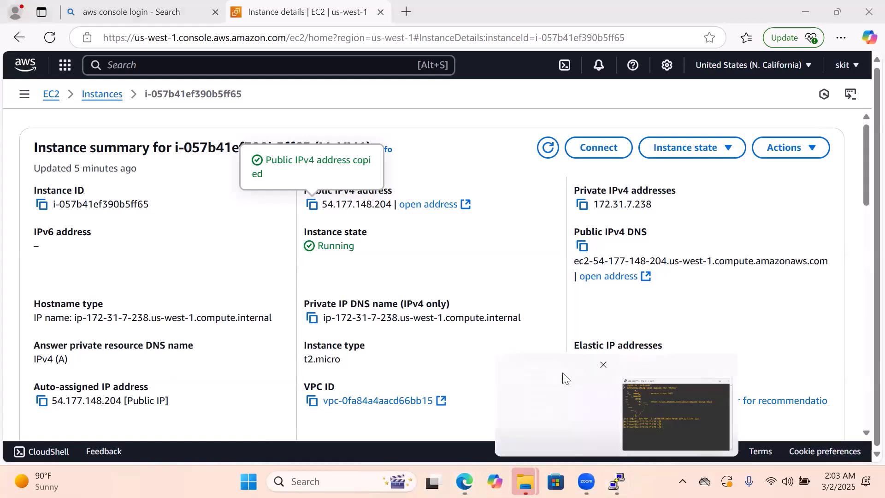
pyautogui.click(692, 405)
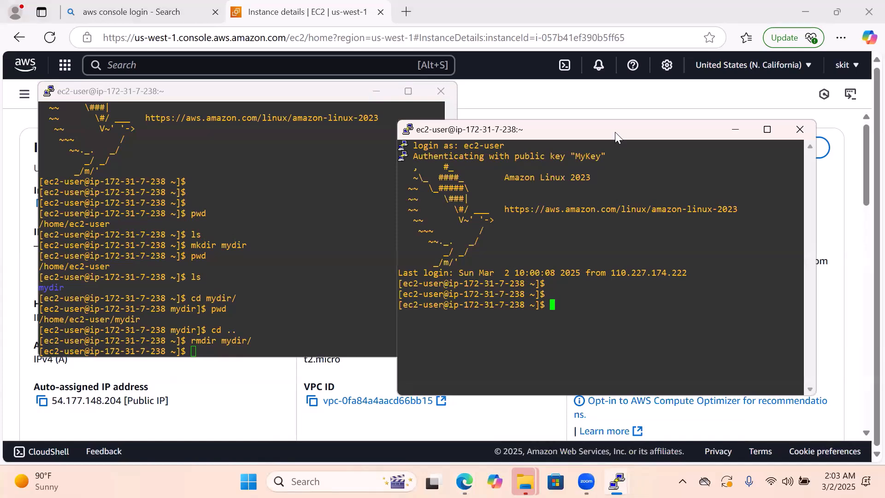
# Close the second PuTTY session and move the remaining terminal clear of the EC2 breadcrumb links
pyautogui.moveTo(615, 132); pyautogui.dragTo(434, 121)
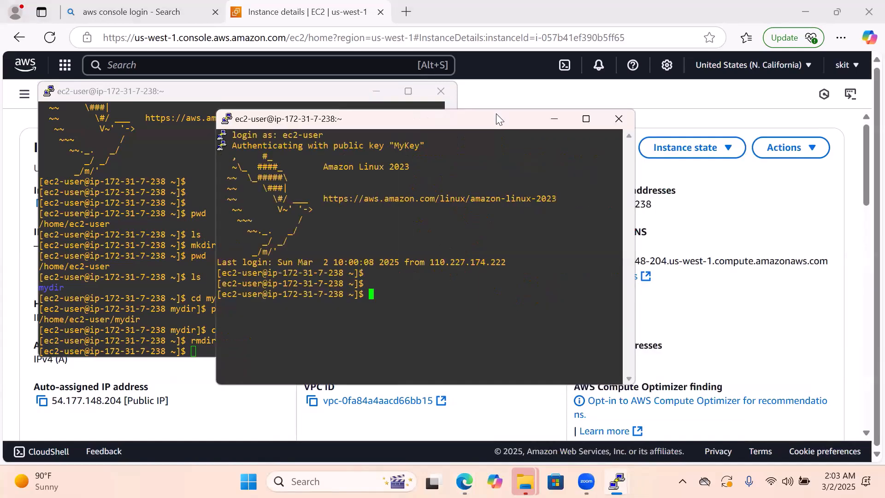
pyautogui.click(621, 119)
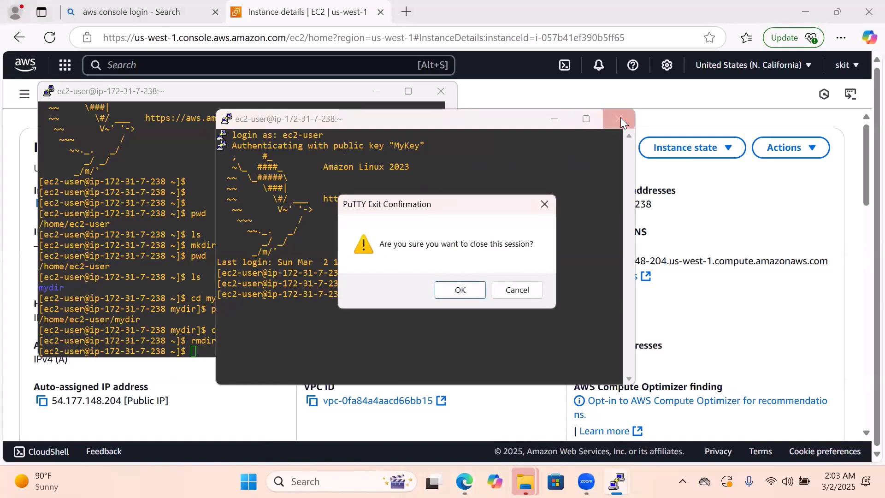
pyautogui.click(461, 290)
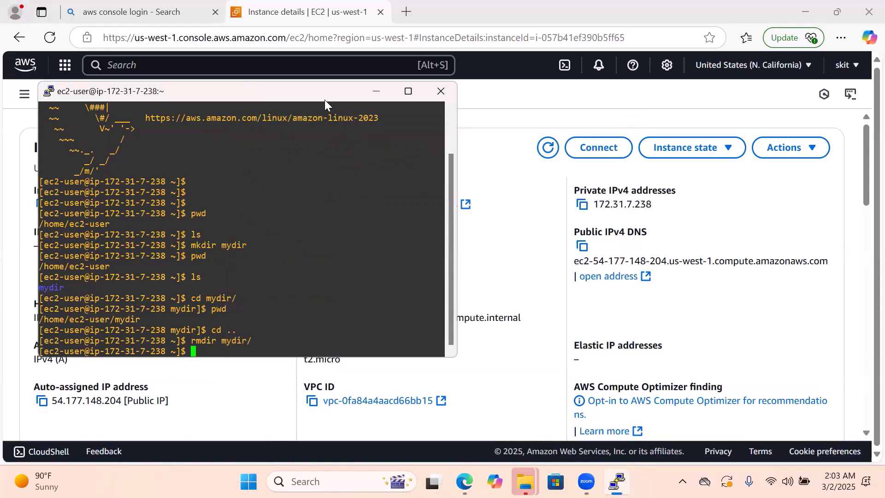
pyautogui.moveTo(324, 100); pyautogui.dragTo(542, 153)
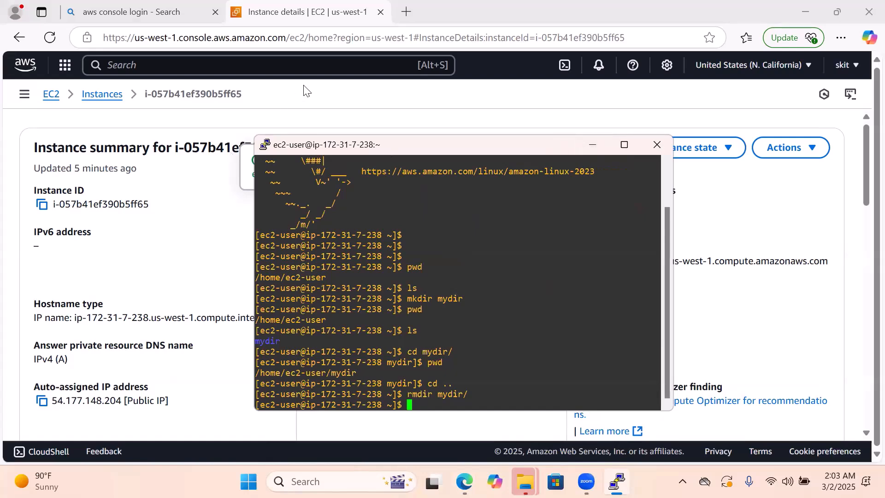
# Return to the EC2 Instances list, refresh it and check the status and public address columns for MyVM1
pyautogui.click(103, 98)
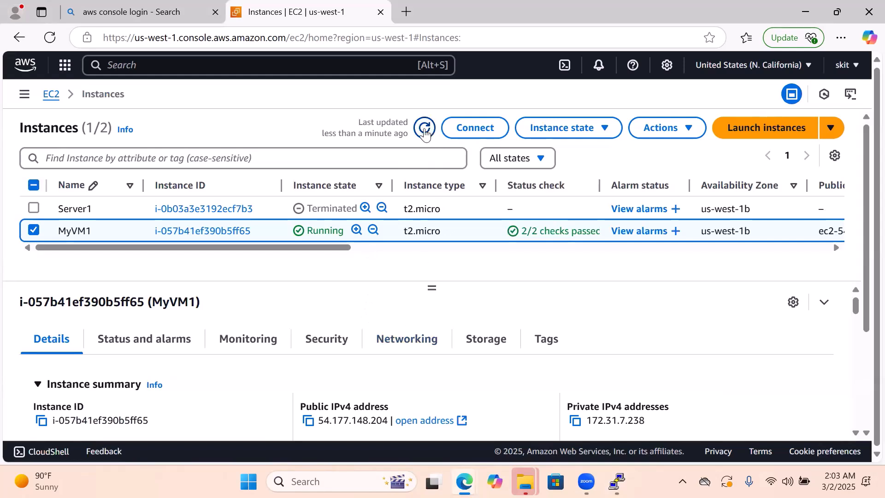
pyautogui.click(424, 129)
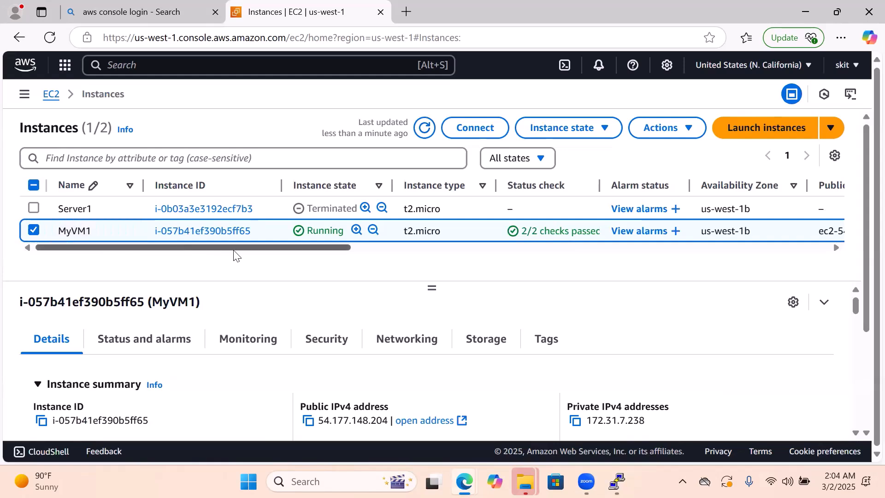
pyautogui.moveTo(234, 248); pyautogui.dragTo(299, 242)
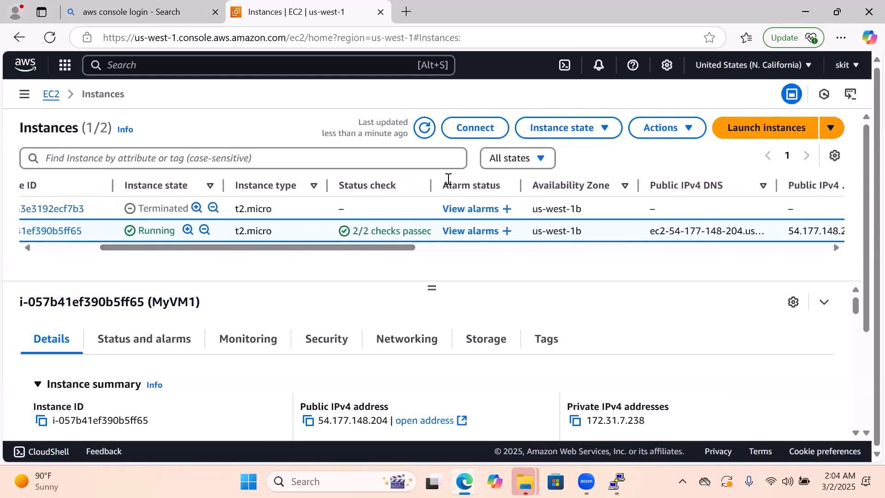
pyautogui.click(606, 135)
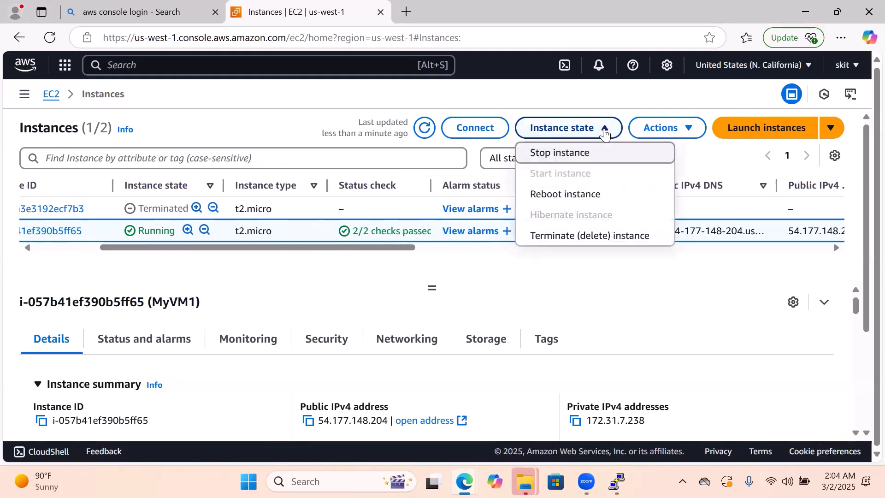
pyautogui.click(575, 159)
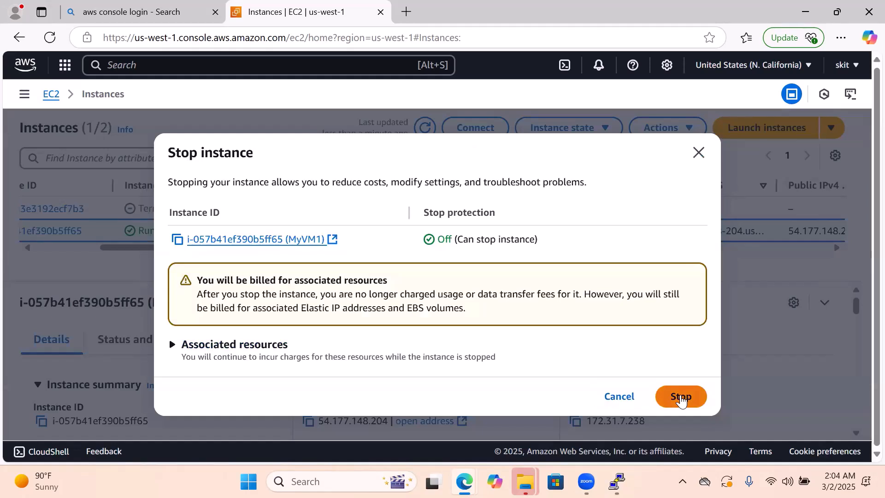
pyautogui.click(700, 154)
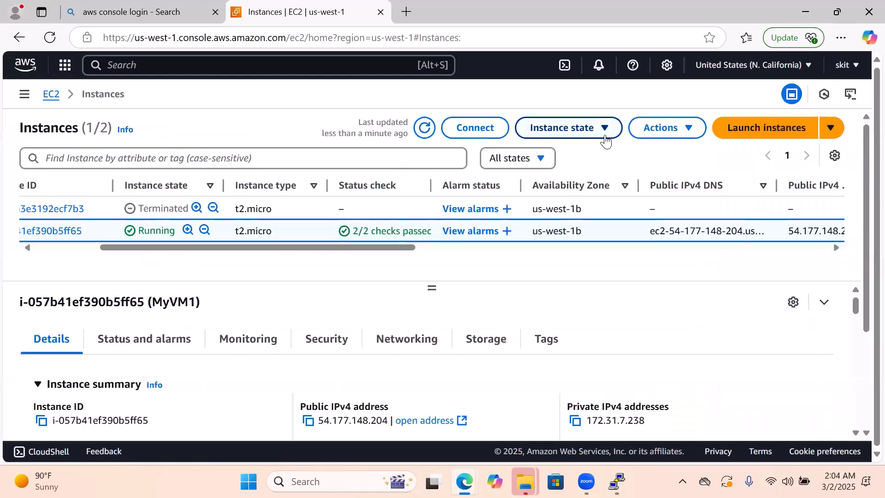
# Stop the MyVM1 instance, entering blank command lines in the open PuTTY session to test its connection before confirming the stop
pyautogui.click(606, 140)
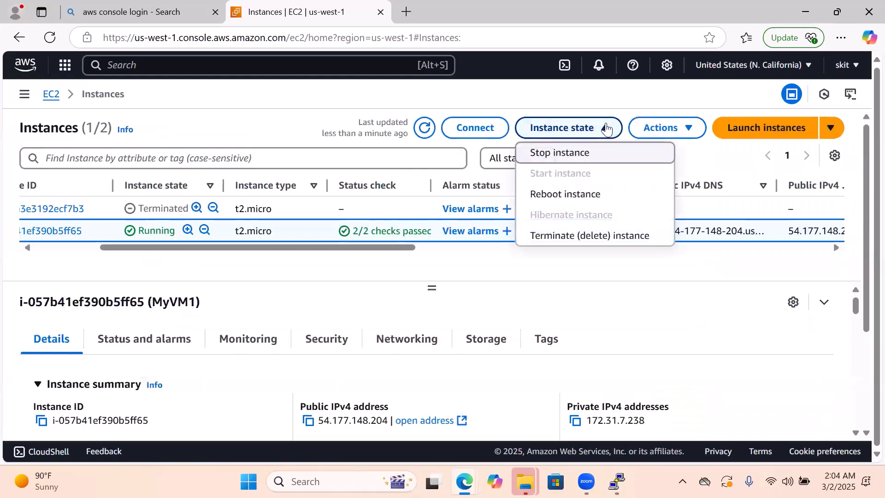
pyautogui.click(583, 155)
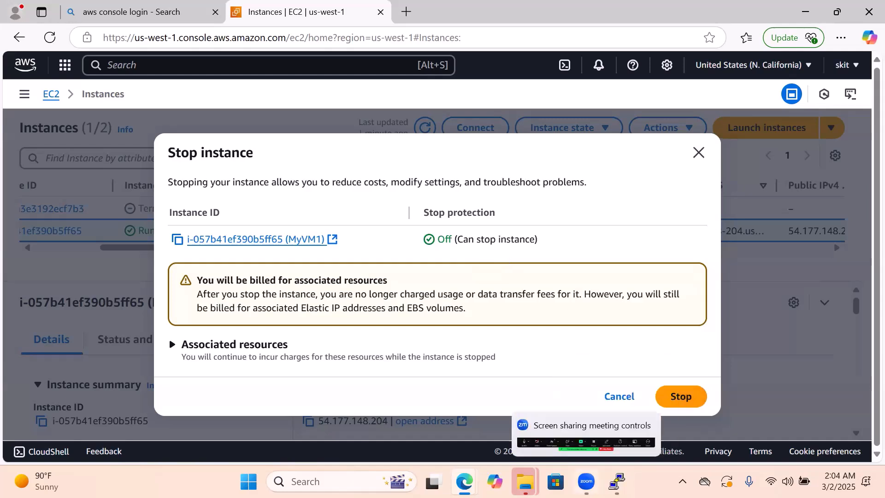
pyautogui.click(617, 481)
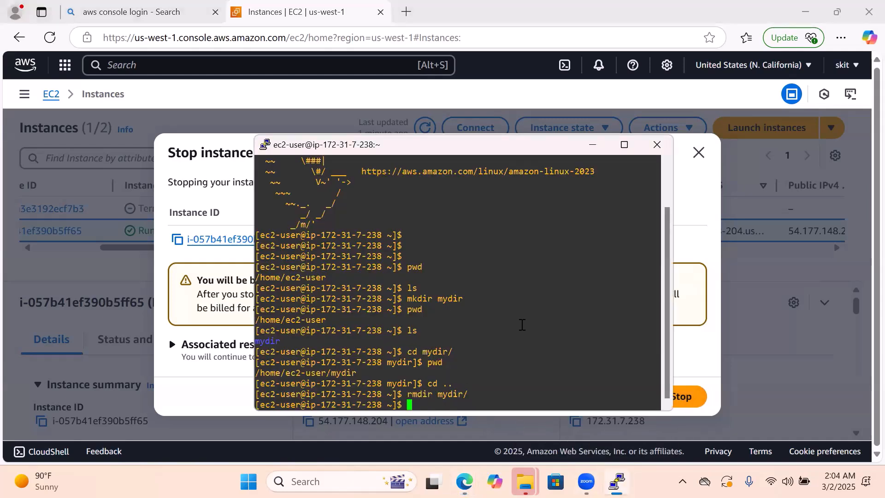
pyautogui.press('Return')
pyautogui.press('Return')
pyautogui.press('Return')
pyautogui.press('Return')
pyautogui.press('Return')
pyautogui.press('Return')
pyautogui.press('Return')
pyautogui.press('Return')
pyautogui.press('Return')
pyautogui.press('Return')
pyautogui.press('Return')
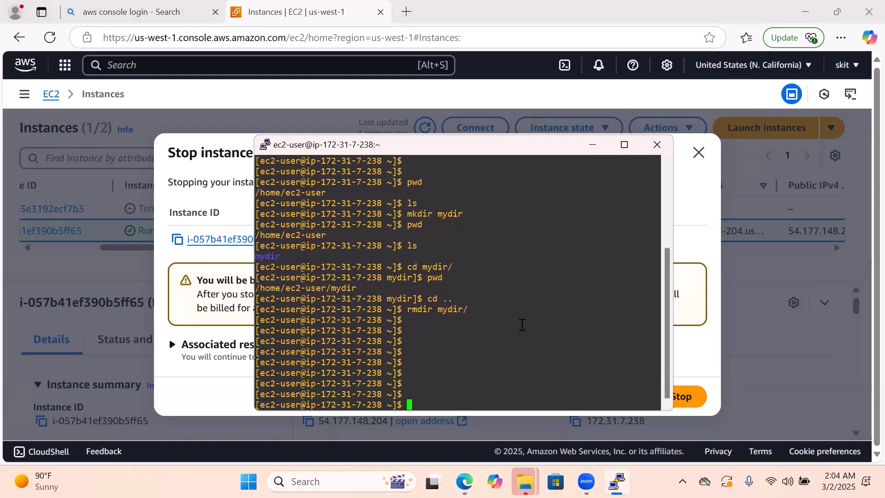
pyautogui.press('Return')
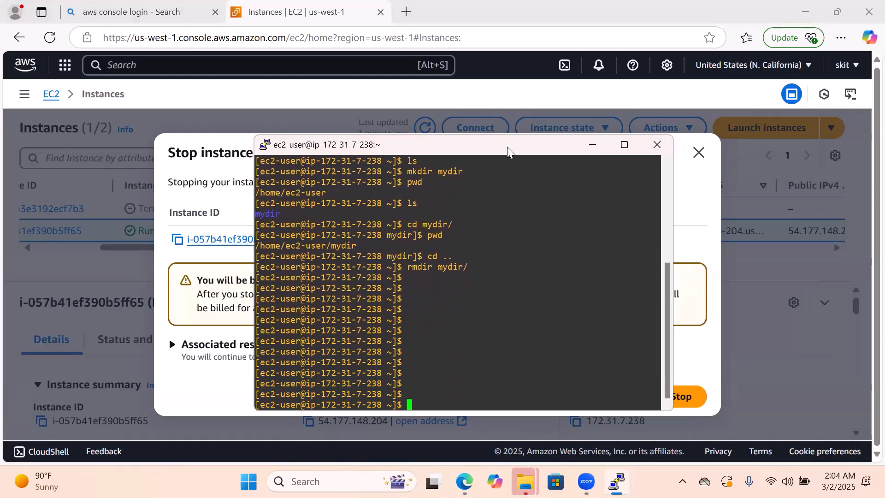
pyautogui.moveTo(508, 151); pyautogui.dragTo(298, 147)
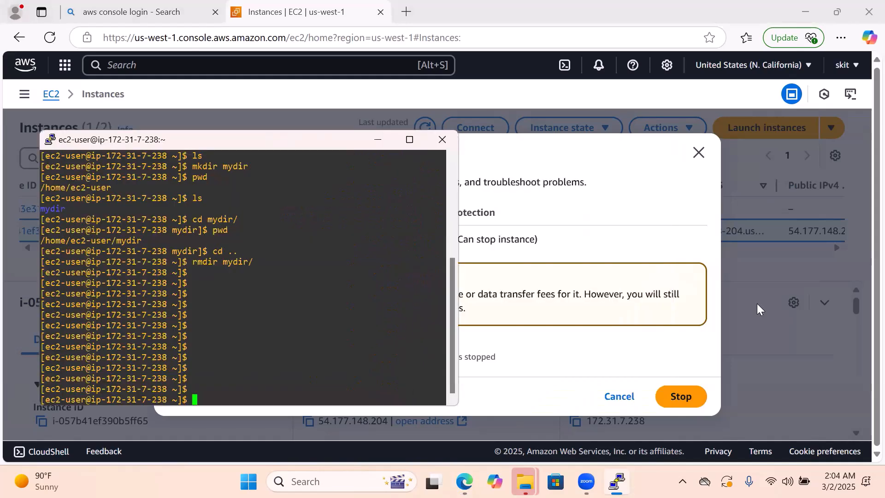
pyautogui.click(675, 406)
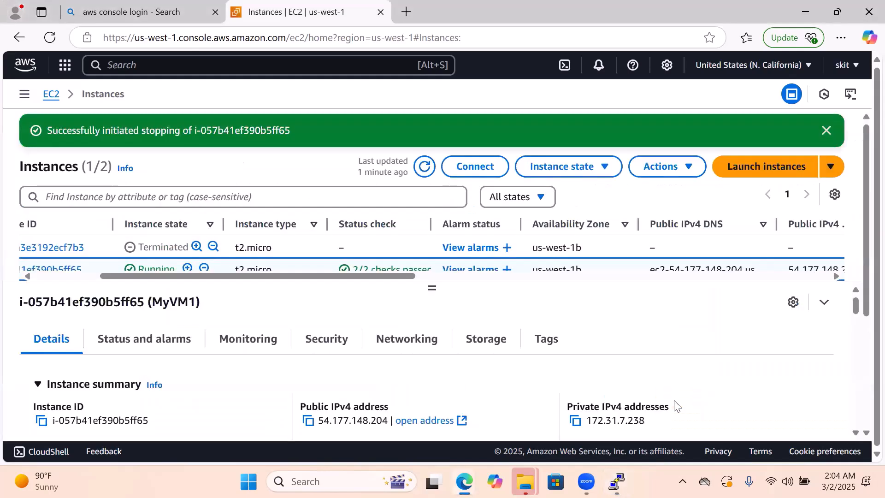
# Switch to PuTTY, dismiss the connection error and move the inactive terminal clear of the instance state column
pyautogui.click(617, 482)
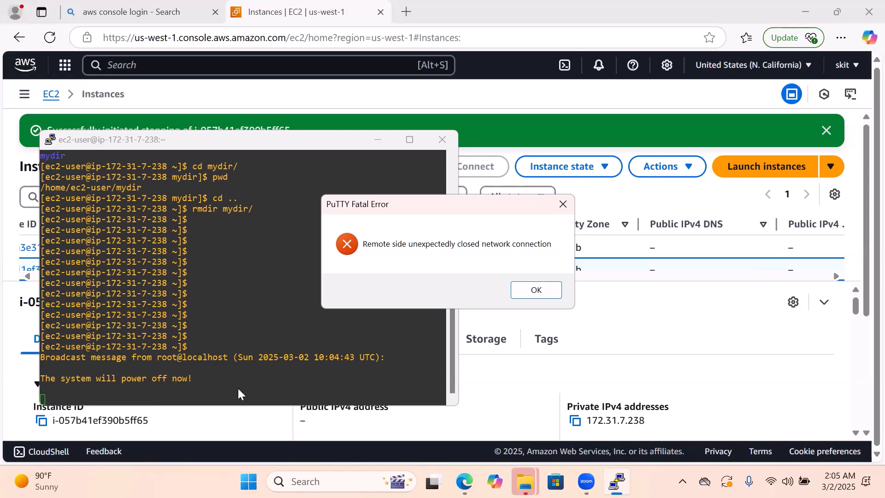
pyautogui.click(536, 289)
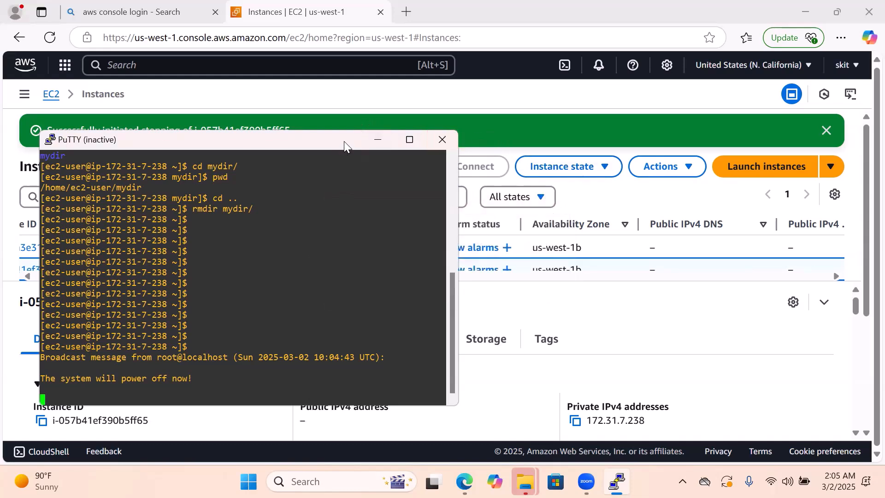
pyautogui.moveTo(344, 144); pyautogui.dragTo(474, 102)
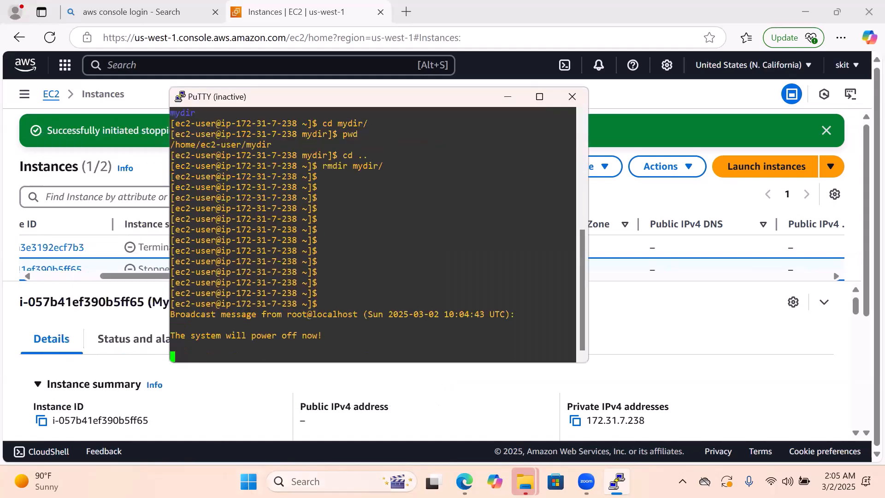
# Open Notepad and paste the copied public address 54.177.148.204 into a new blank document
pyautogui.click(331, 481)
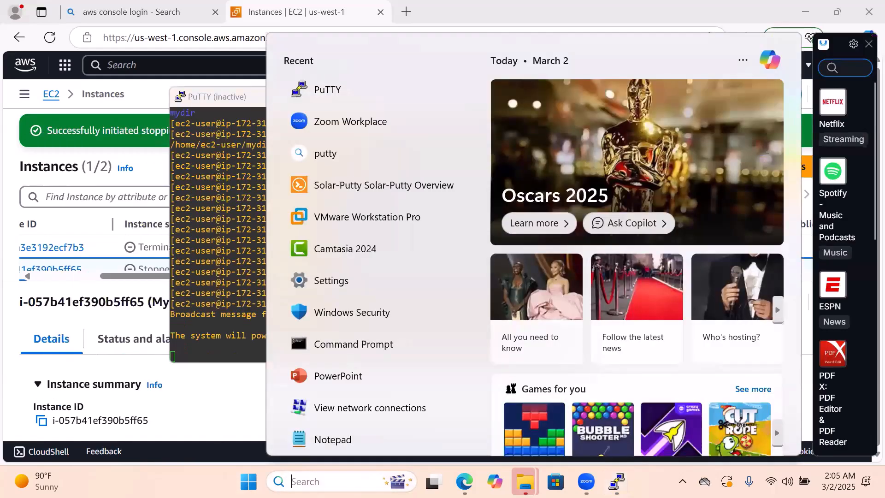
pyautogui.write('notepad')
pyautogui.press('Return')
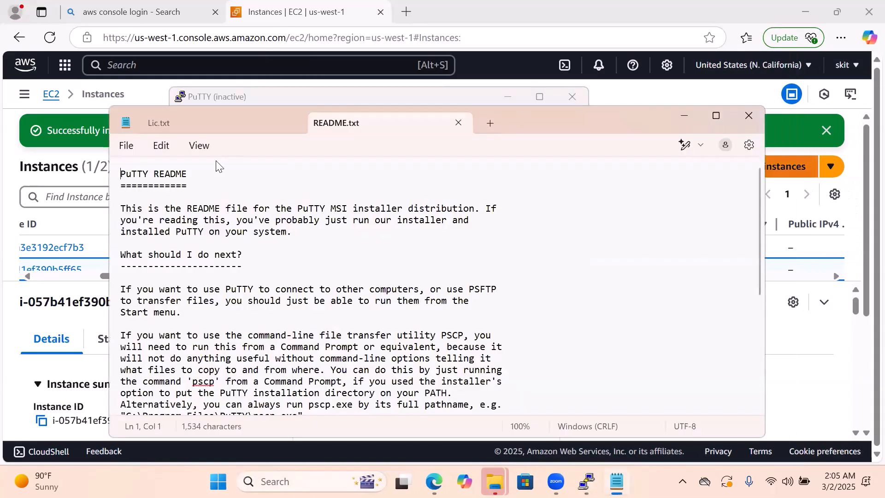
pyautogui.click(126, 145)
pyautogui.click(143, 170)
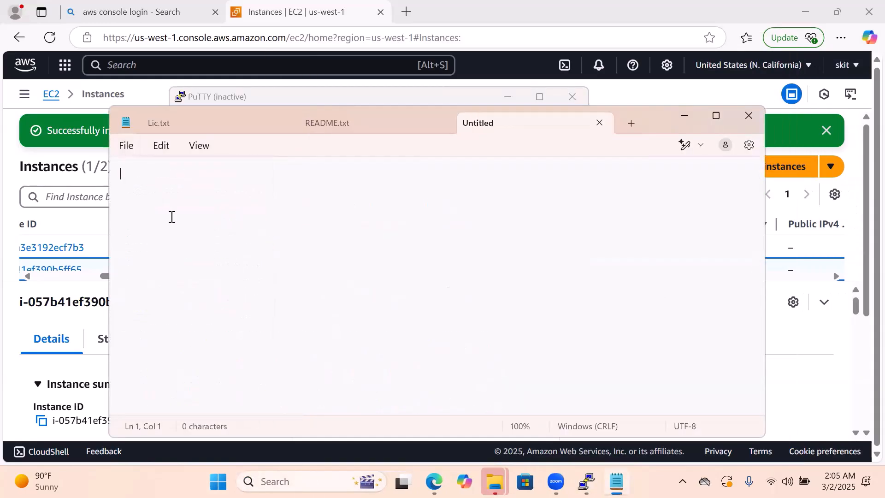
pyautogui.write('54.177.148.204')
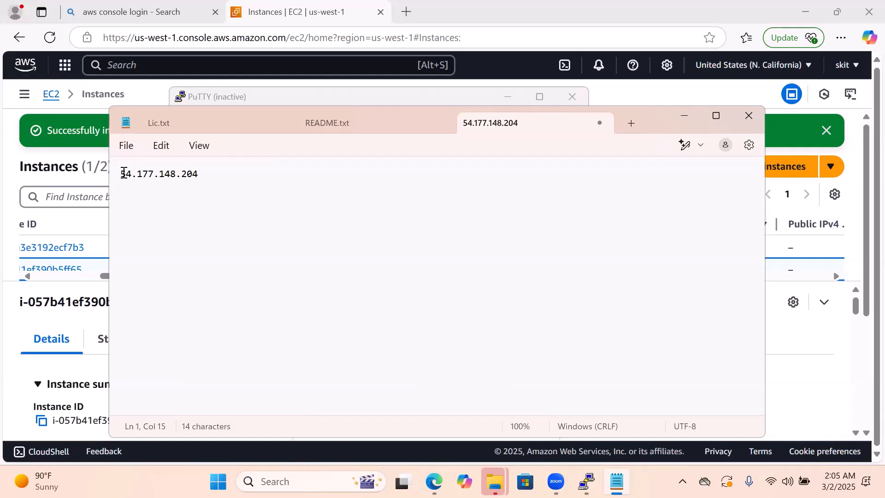
pyautogui.moveTo(123, 173); pyautogui.dragTo(226, 178)
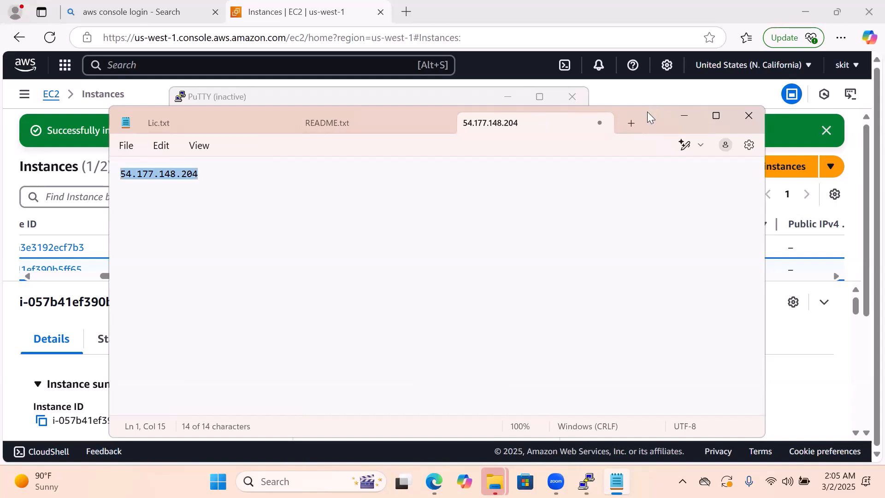
# Minimize Notepad and PuTTY, enlarge the EC2 instances table and check the state and public IPv4 columns for MyVM1
pyautogui.moveTo(648, 112); pyautogui.dragTo(586, 162)
pyautogui.click(628, 168)
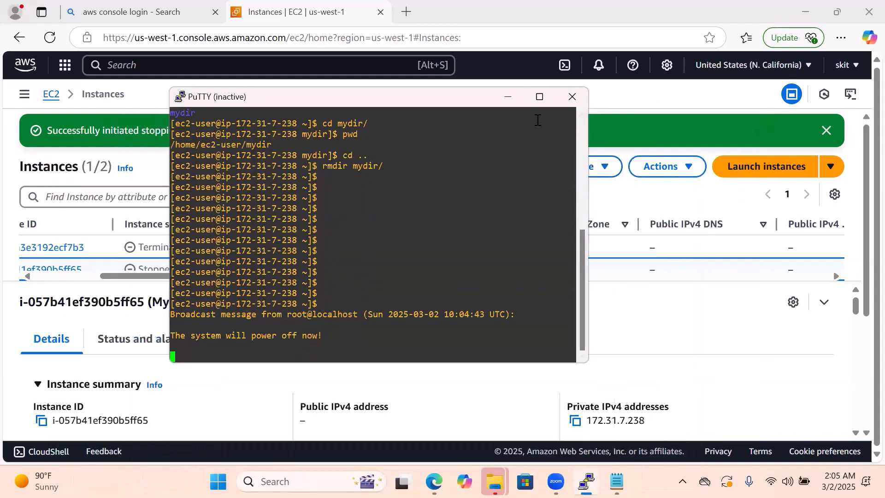
pyautogui.click(508, 96)
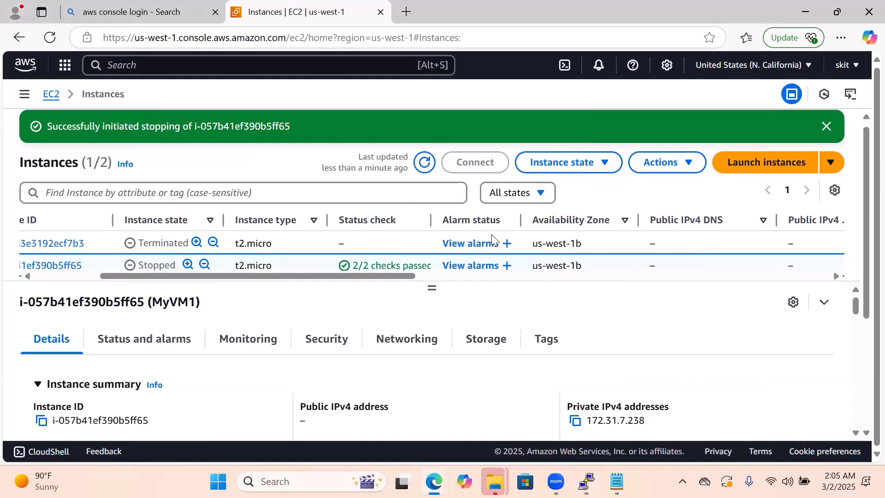
pyautogui.scroll(-2, 489, 230)
pyautogui.scroll(2, 486, 219)
pyautogui.moveTo(430, 290); pyautogui.dragTo(390, 392)
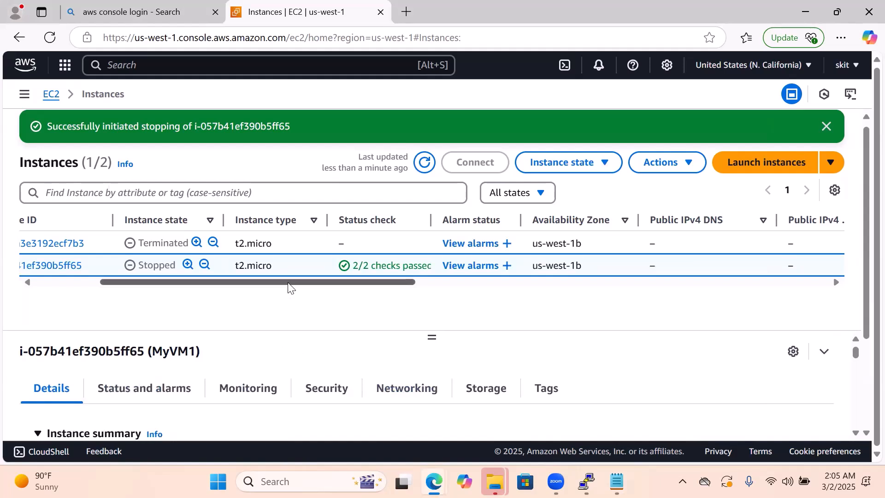
pyautogui.moveTo(289, 282); pyautogui.dragTo(224, 283)
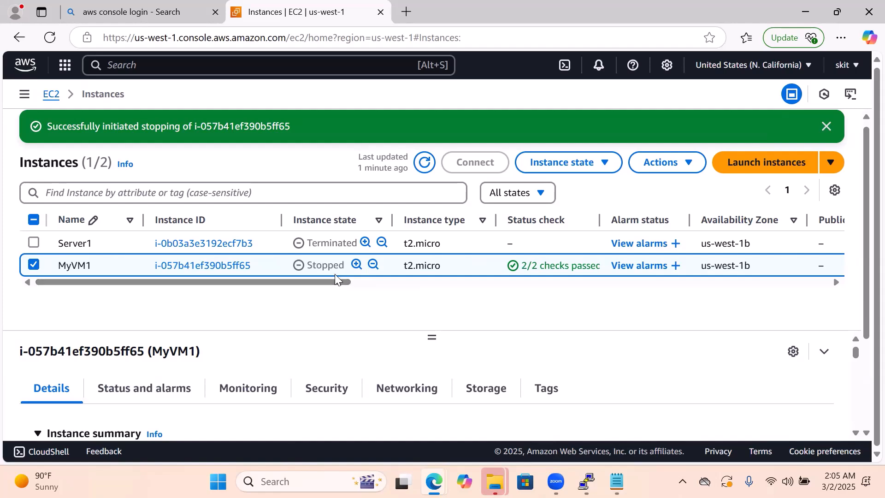
pyautogui.moveTo(331, 282); pyautogui.dragTo(548, 272)
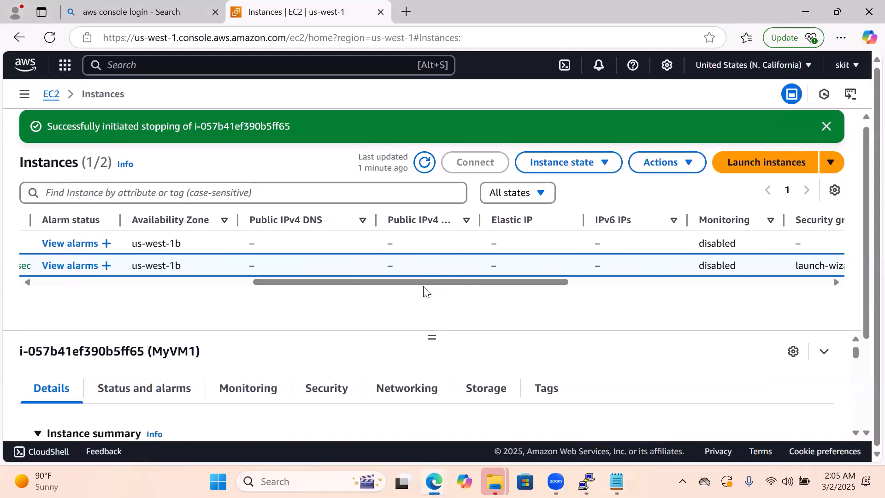
pyautogui.moveTo(430, 281); pyautogui.dragTo(182, 322)
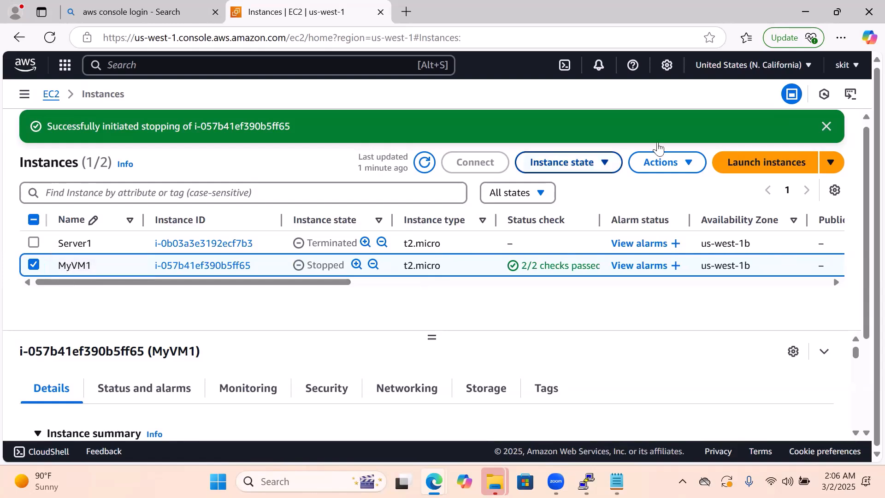
# Start the MyVM1 instance and check its state and public IPv4 address in the instances table
pyautogui.click(603, 164)
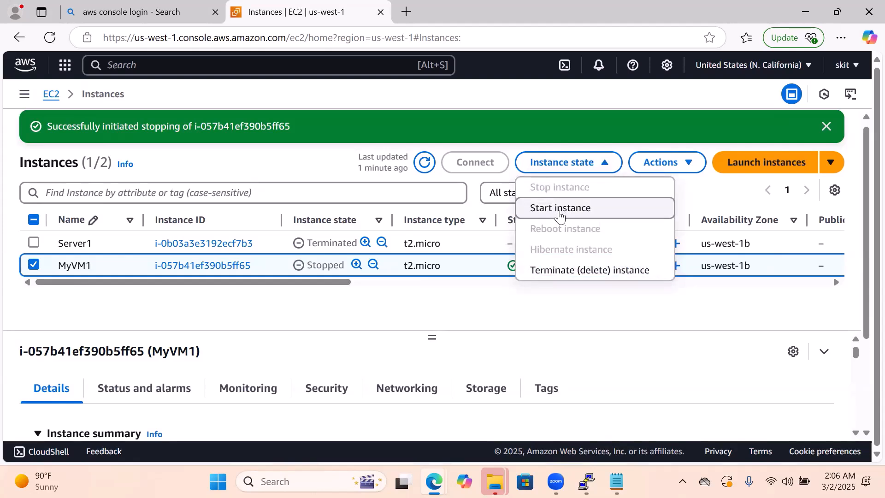
pyautogui.click(560, 210)
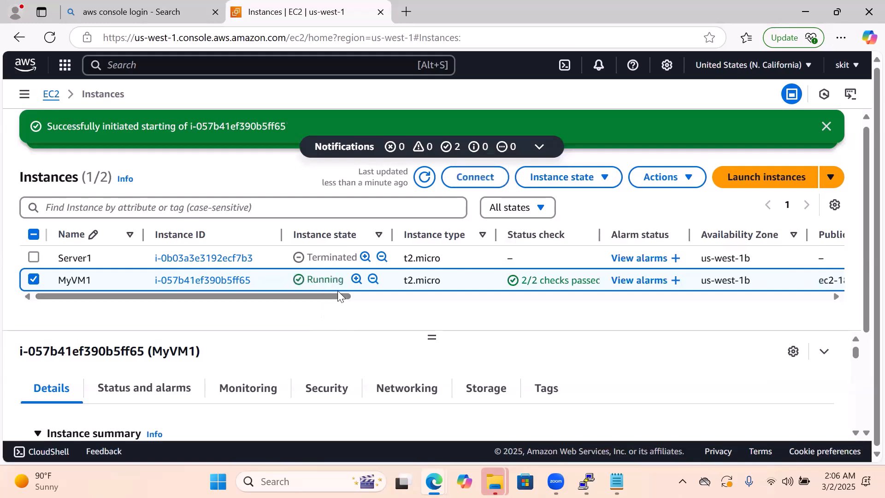
pyautogui.moveTo(337, 297); pyautogui.dragTo(568, 297)
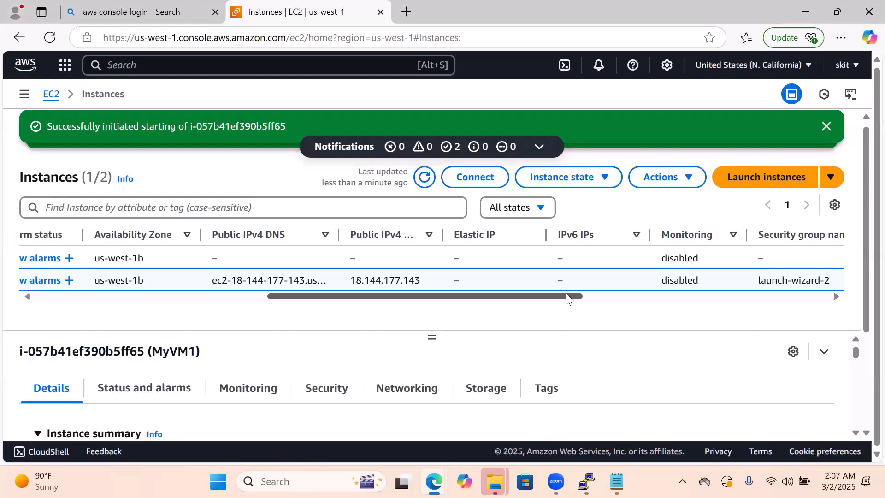
pyautogui.moveTo(567, 294); pyautogui.dragTo(560, 297)
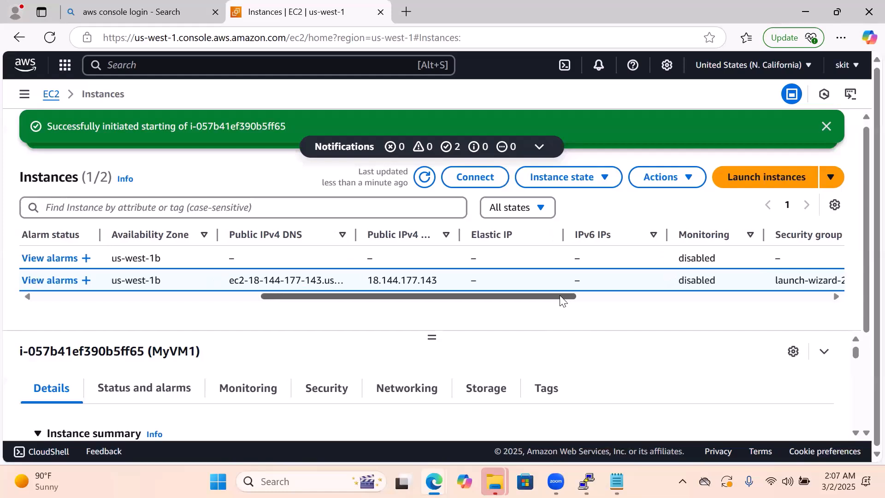
pyautogui.moveTo(560, 299)
pyautogui.mouseDown()
pyautogui.moveTo(439, 342)
pyautogui.moveTo(499, 333)
pyautogui.moveTo(563, 290)
pyautogui.mouseUp()
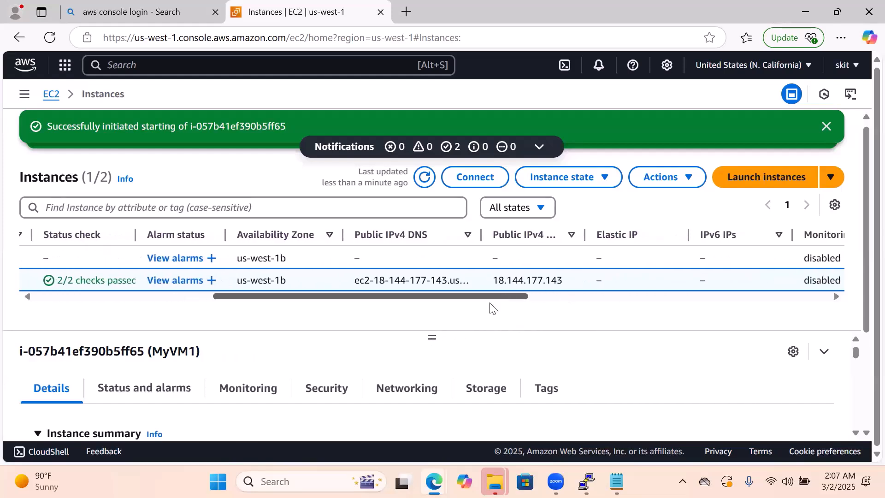
pyautogui.moveTo(435, 306); pyautogui.dragTo(273, 358)
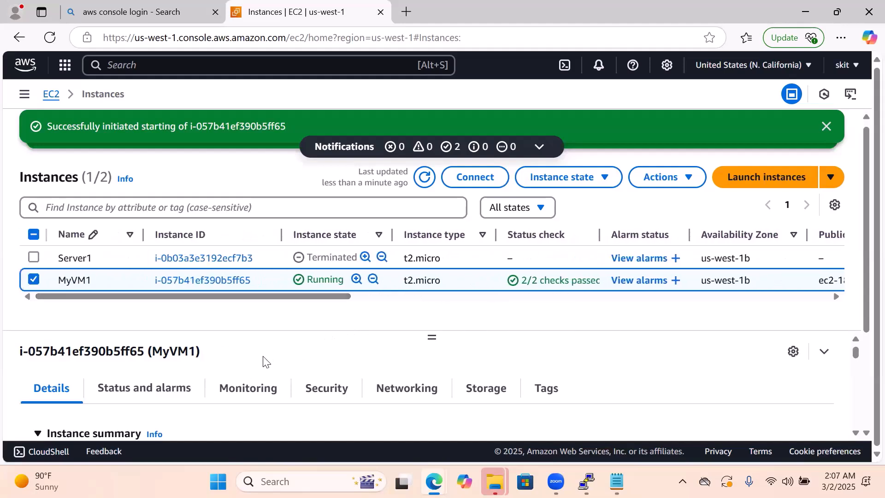
# Copy the public IPv4 address 18.144.177.143 from MyVM1's details page and set it as the host name of a new PuTTY session
pyautogui.click(216, 282)
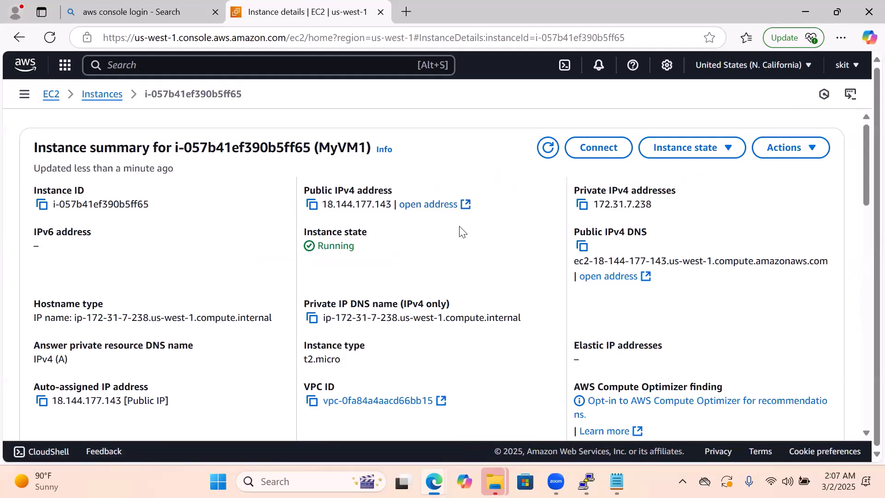
pyautogui.click(313, 205)
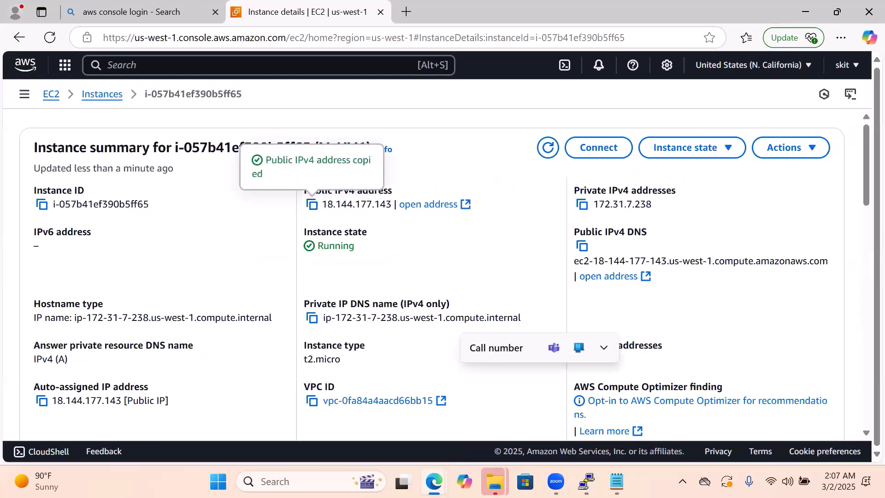
pyautogui.click(586, 481)
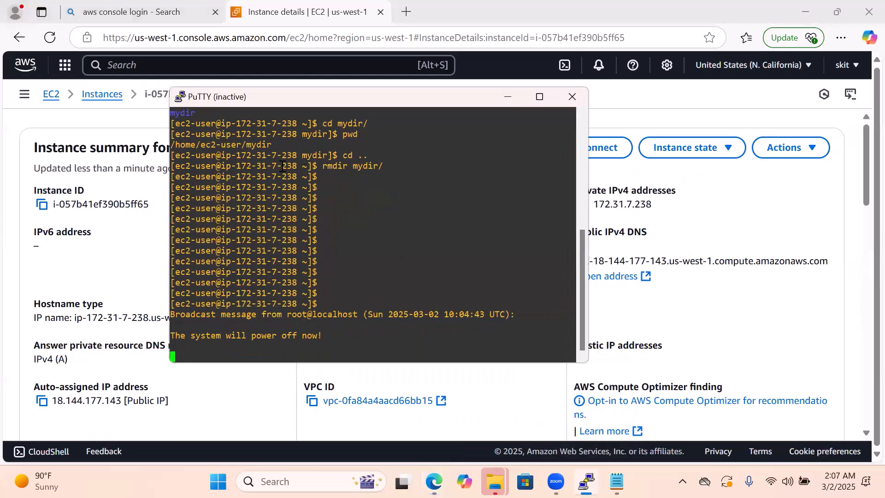
pyautogui.click(180, 94)
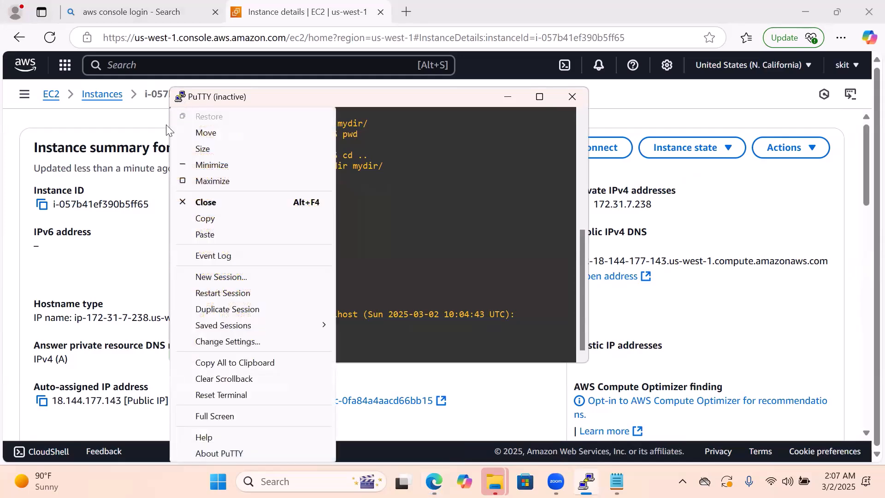
pyautogui.click(220, 277)
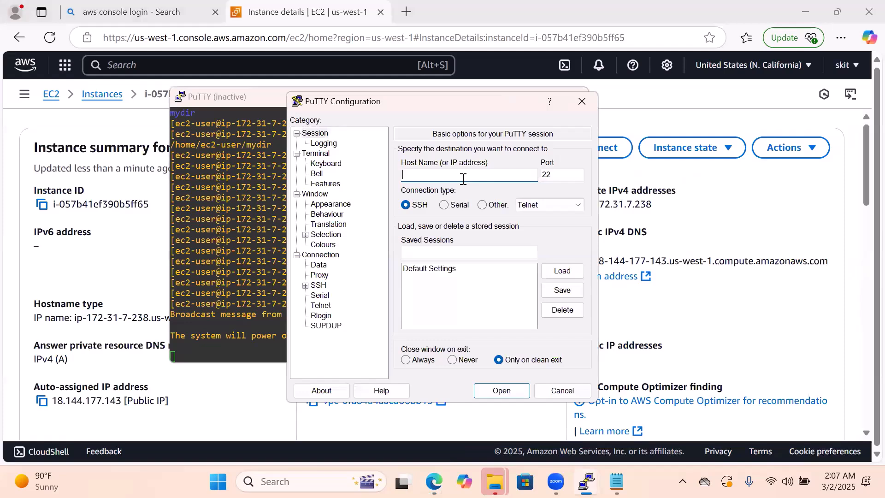
pyautogui.hotkey('ctrl', 'v')
# Select the private key file MyKey.ppk from Downloads as the SSH authentication credential and open the PuTTY connection
pyautogui.click(305, 286)
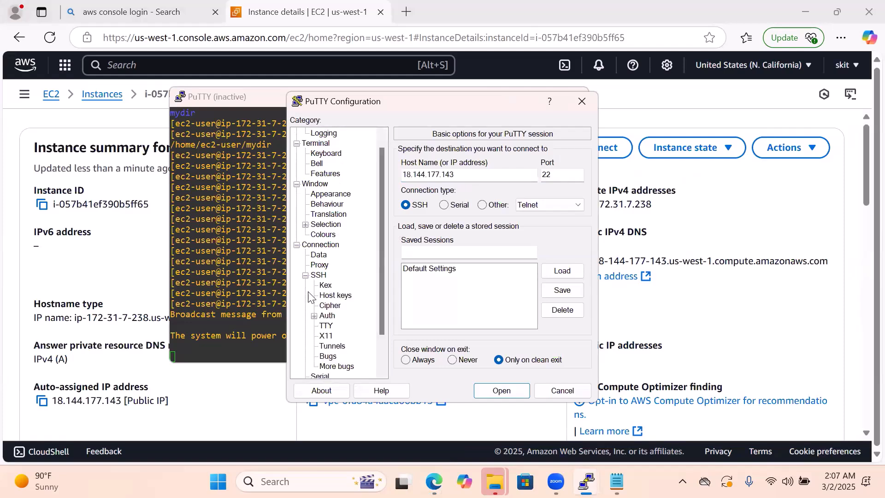
pyautogui.click(314, 317)
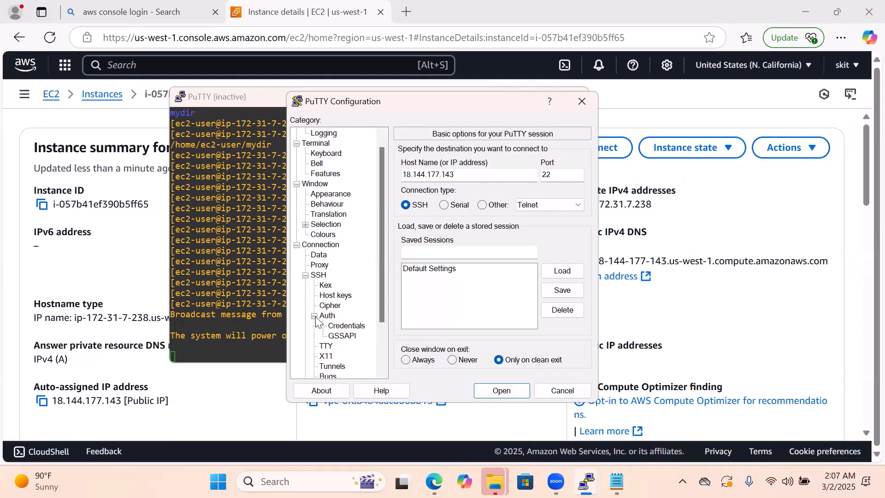
pyautogui.click(350, 326)
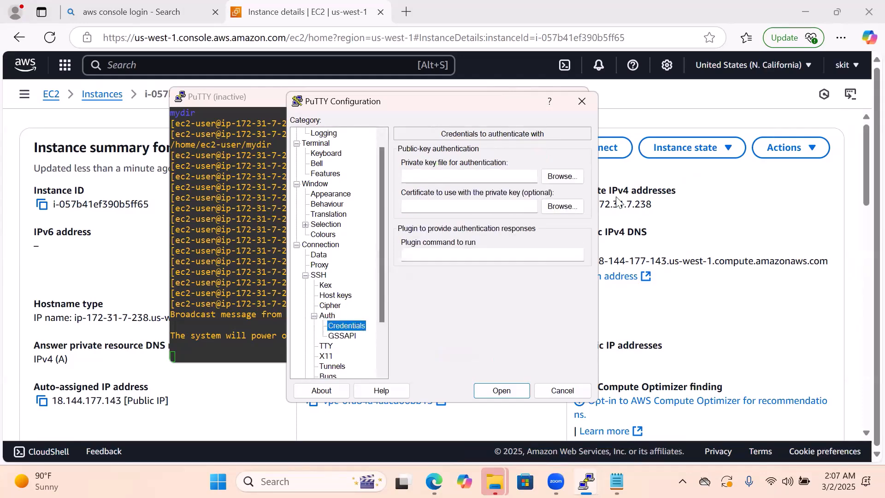
pyautogui.click(561, 176)
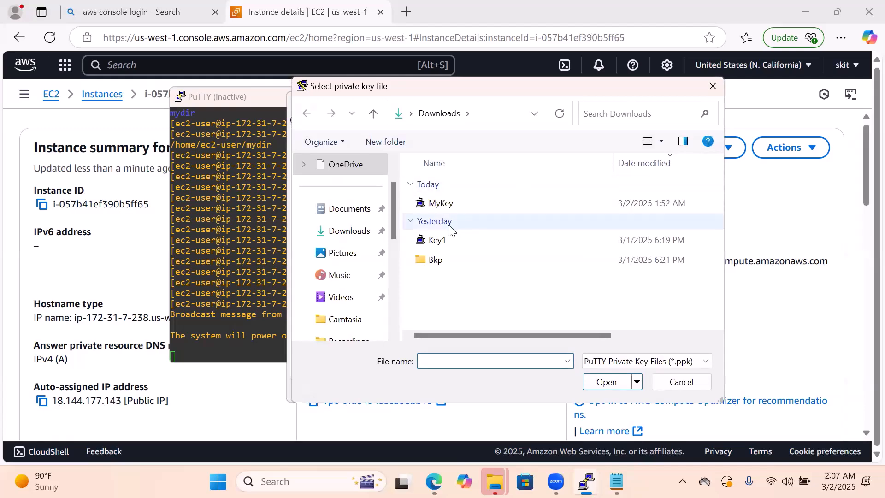
pyautogui.doubleClick(442, 204)
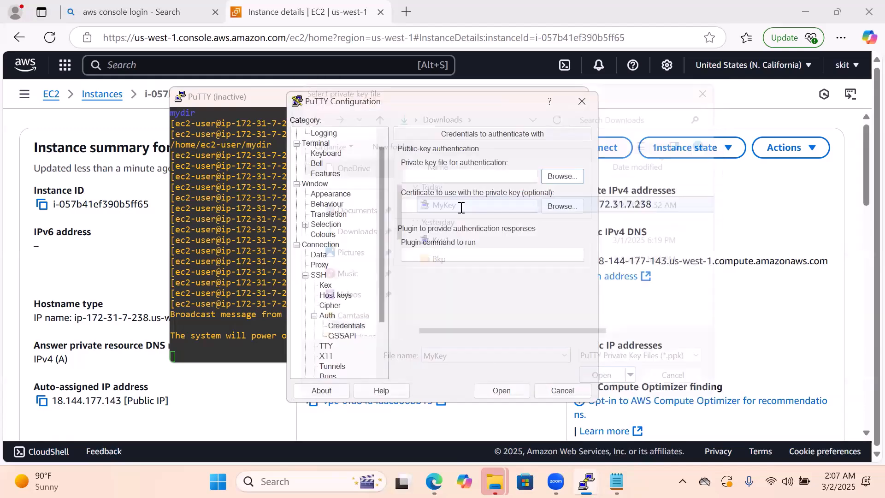
pyautogui.click(494, 389)
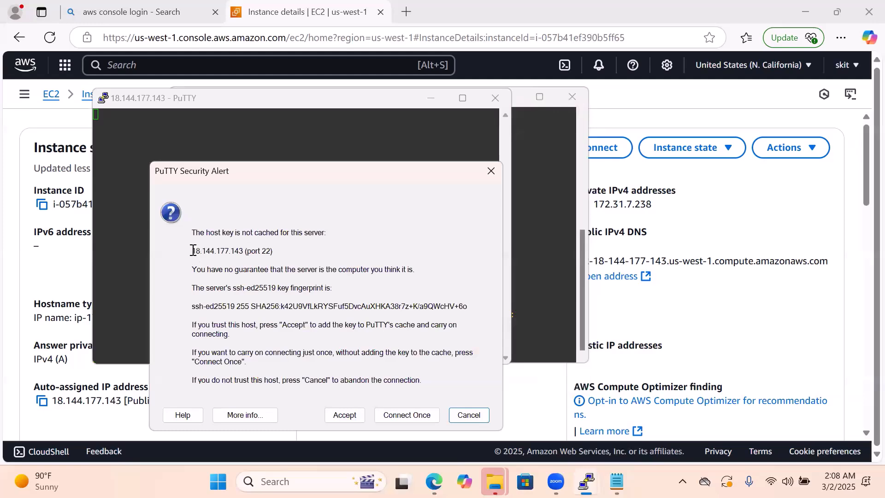
# Accept the host key for 18.144.177.143 and log in to the instance as ec2-user
pyautogui.moveTo(193, 251); pyautogui.dragTo(281, 258)
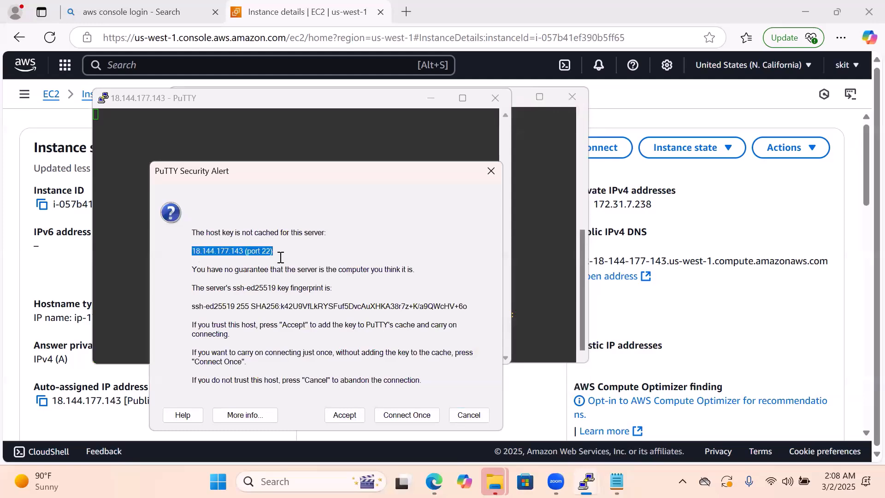
pyautogui.click(343, 417)
pyautogui.write('ec2')
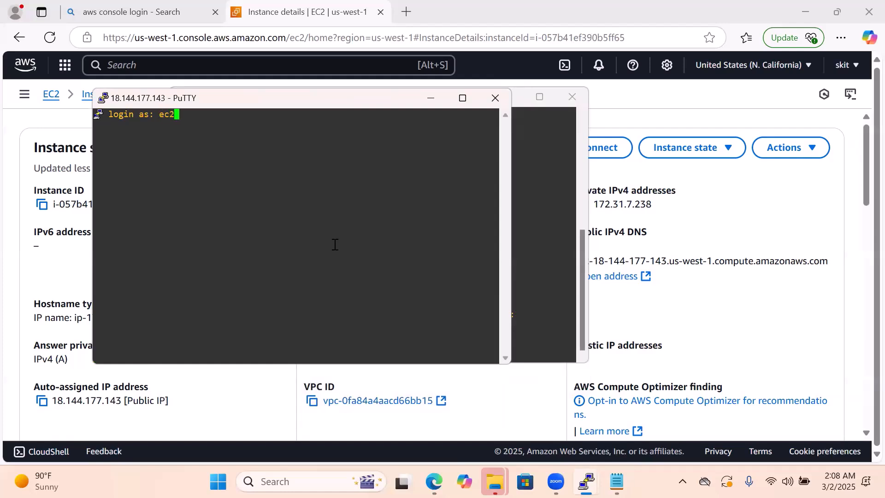
pyautogui.write('-user')
pyautogui.press('Return')
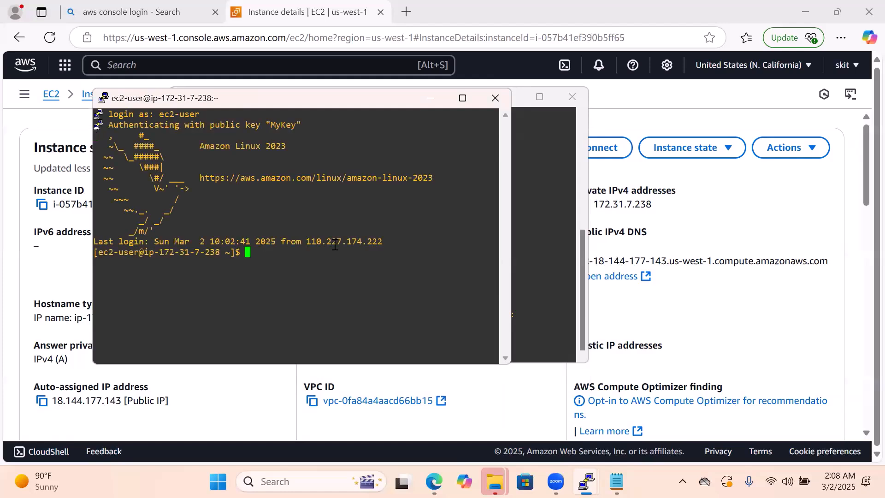
# Print the working directory with pwd and list its contents with ls in the new session
pyautogui.press('Return')
pyautogui.press('Return')
pyautogui.write('pwd')
pyautogui.press('Return')
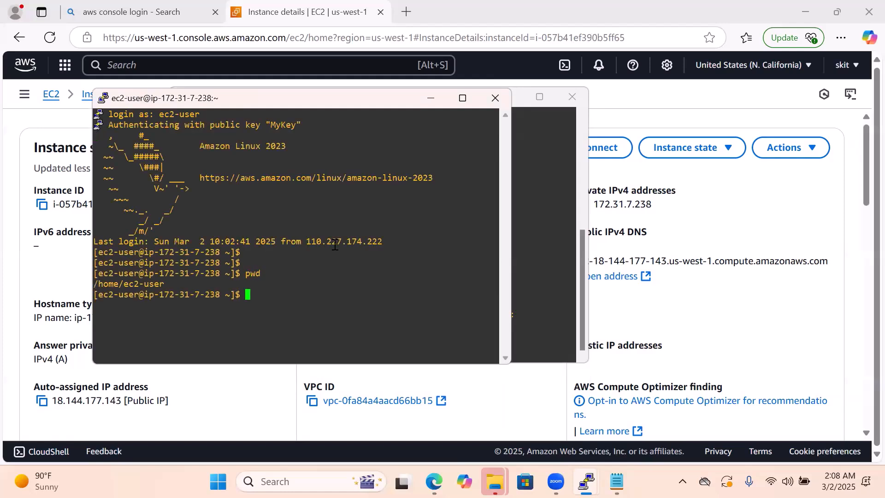
pyautogui.write('ls')
pyautogui.press('Return')
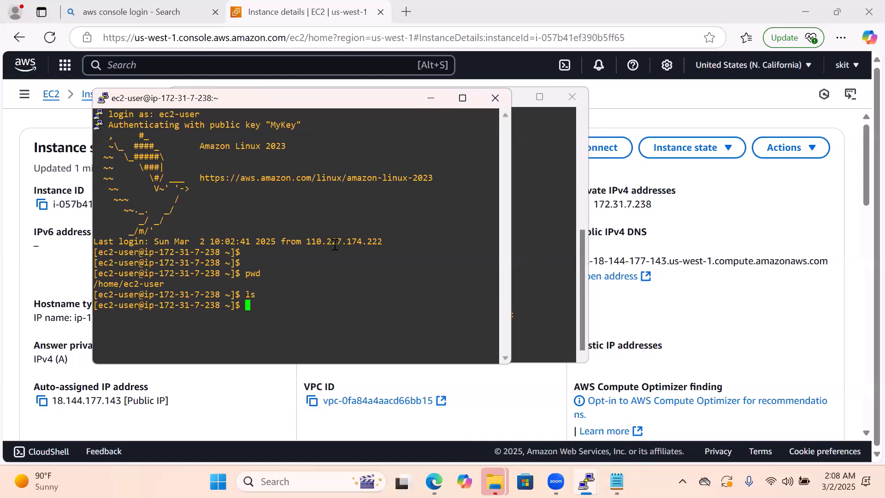
# Create a directory named with the user's first name in the home directory using mkdir
pyautogui.write('mkdir sachin')
pyautogui.press('Return')
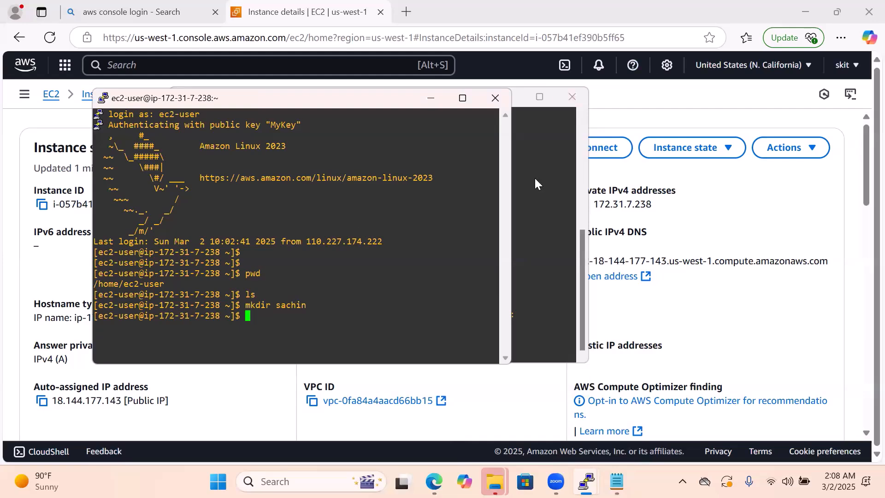
# Close the inactive PuTTY window and reposition the active session window over the instance details page
pyautogui.click(558, 181)
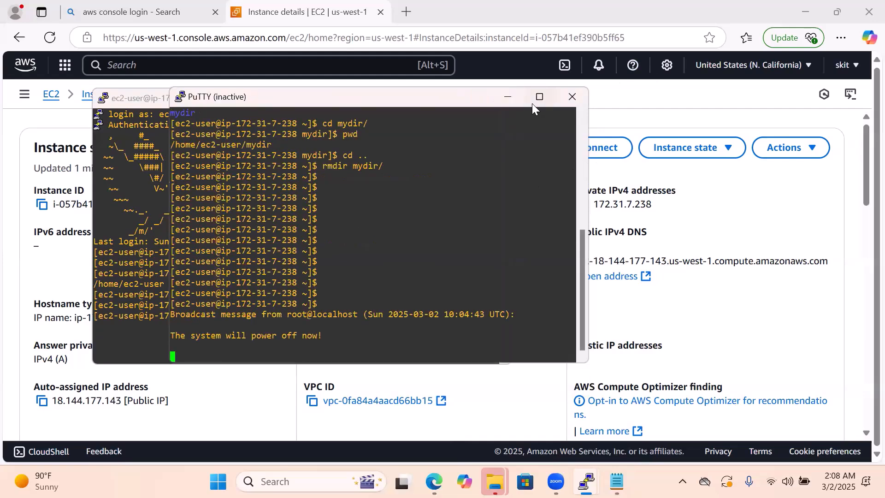
pyautogui.click(572, 95)
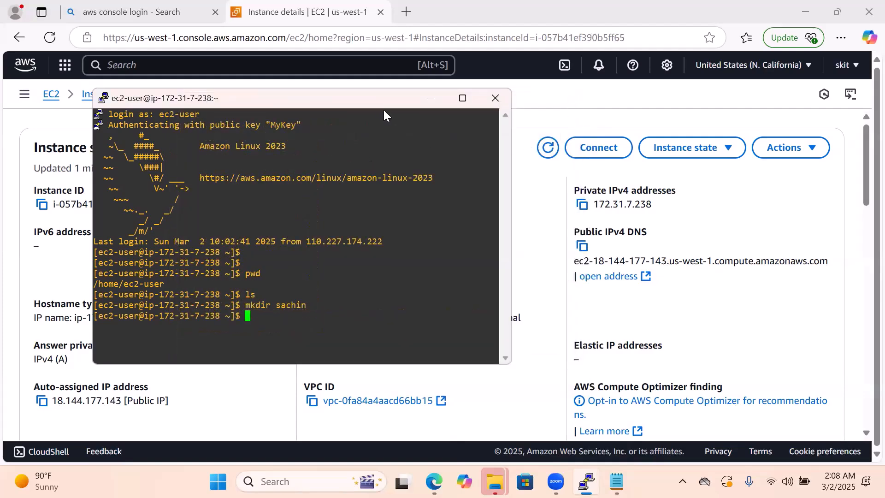
pyautogui.moveTo(384, 111); pyautogui.dragTo(538, 113)
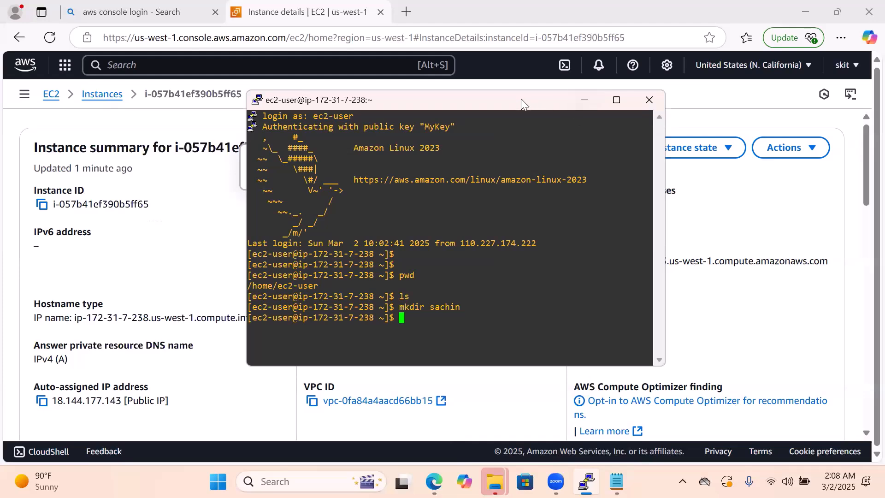
pyautogui.moveTo(521, 98); pyautogui.dragTo(520, 147)
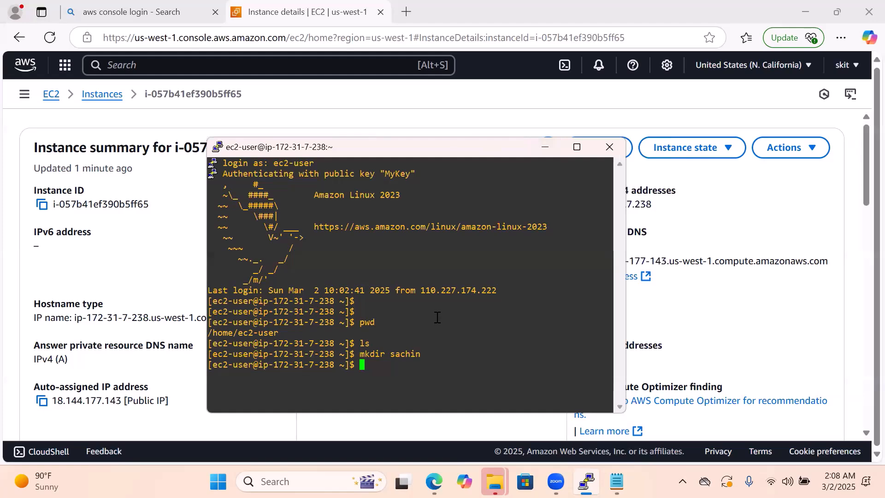
# Switch to the instance details page in the browser and sign out of the AWS account
pyautogui.click(471, 98)
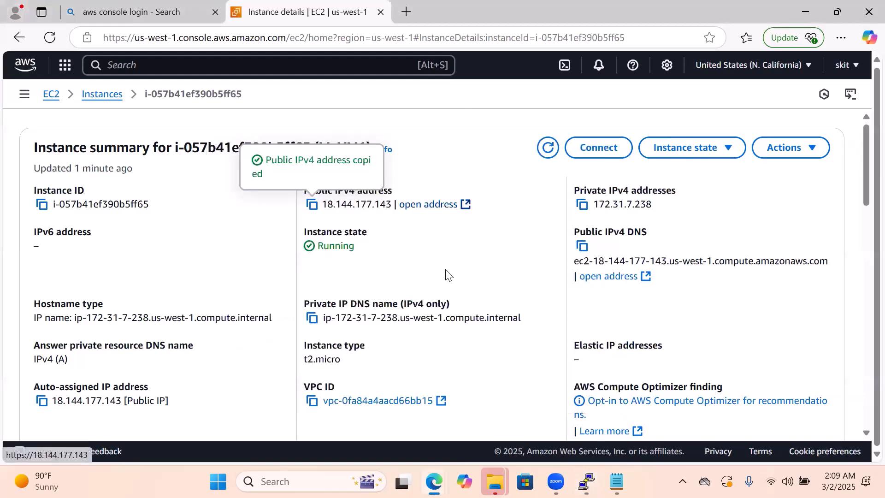
pyautogui.click(588, 481)
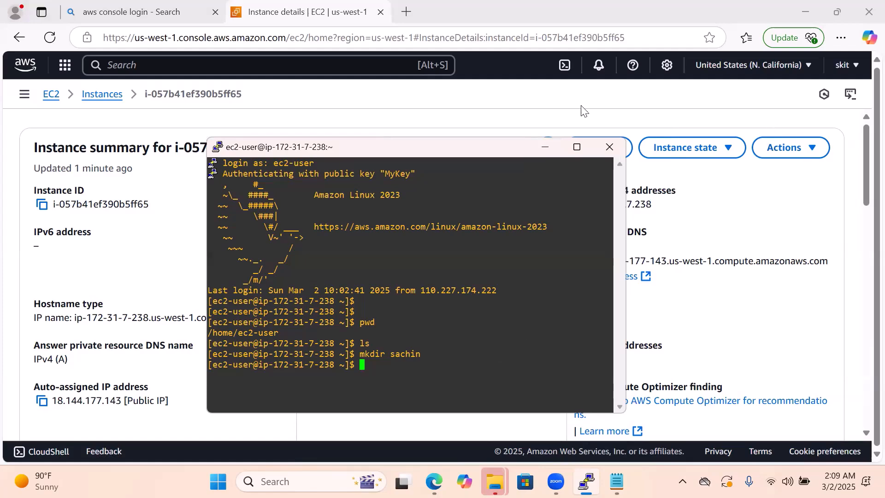
pyautogui.scroll(-1, 583, 107)
pyautogui.click(599, 95)
pyautogui.scroll(-1, 683, 124)
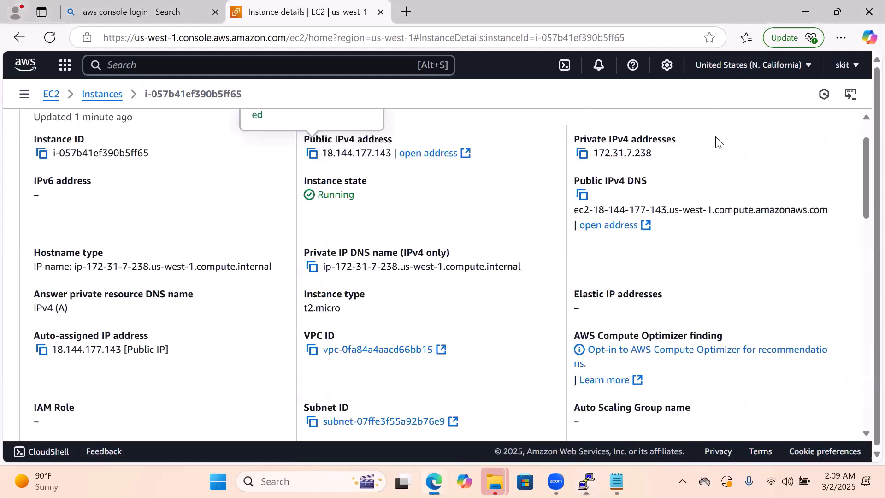
pyautogui.scroll(1, 726, 139)
pyautogui.click(846, 65)
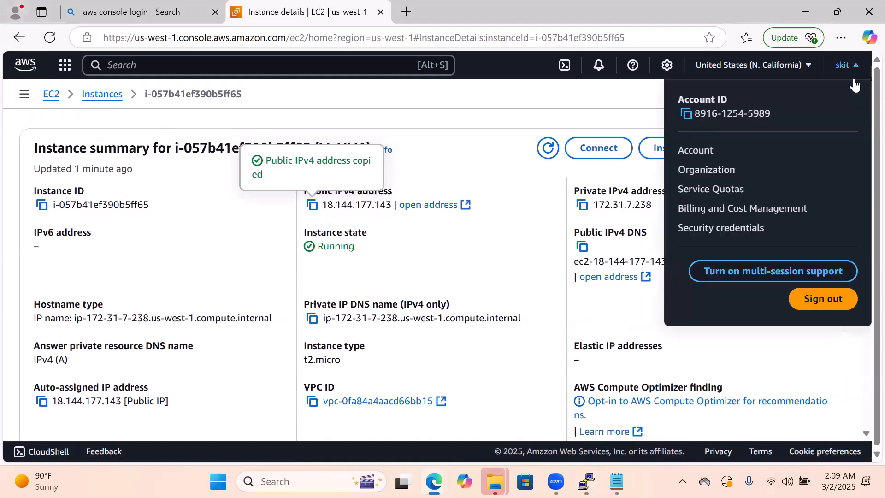
pyautogui.click(820, 300)
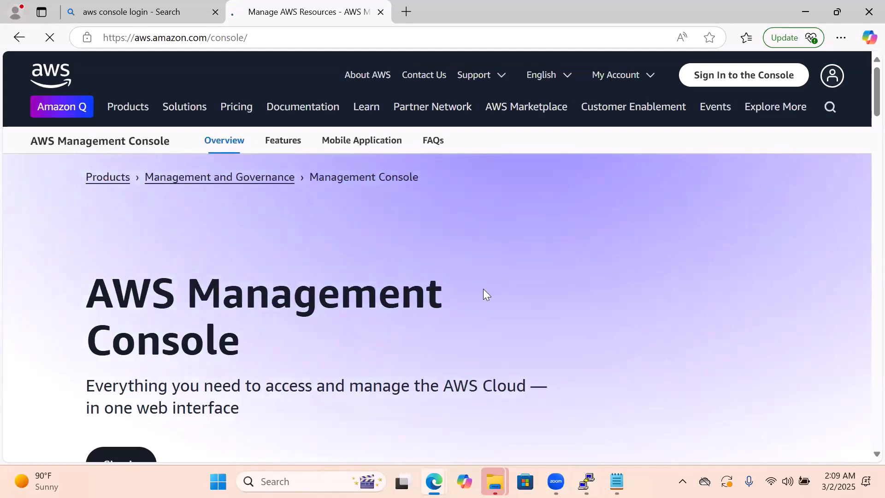
# Switch to the PuTTY session and list the home directory with ls to check that the connection still works
pyautogui.click(586, 481)
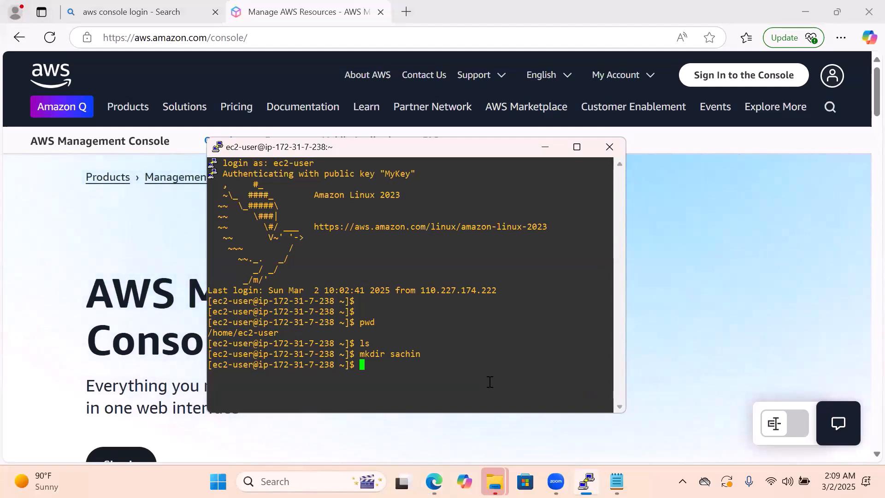
pyautogui.press('Return')
pyautogui.press('Return')
pyautogui.press('Return')
pyautogui.press('Return')
pyautogui.write('d')
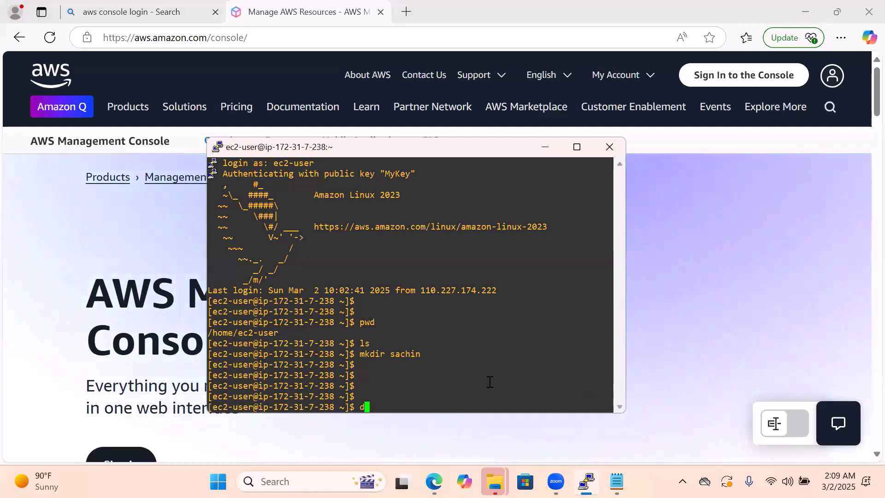
pyautogui.write('k')
pyautogui.press('BackSpace')
pyautogui.press('BackSpace')
pyautogui.write('k')
pyautogui.press('BackSpace')
pyautogui.write('ls')
pyautogui.press('Return')
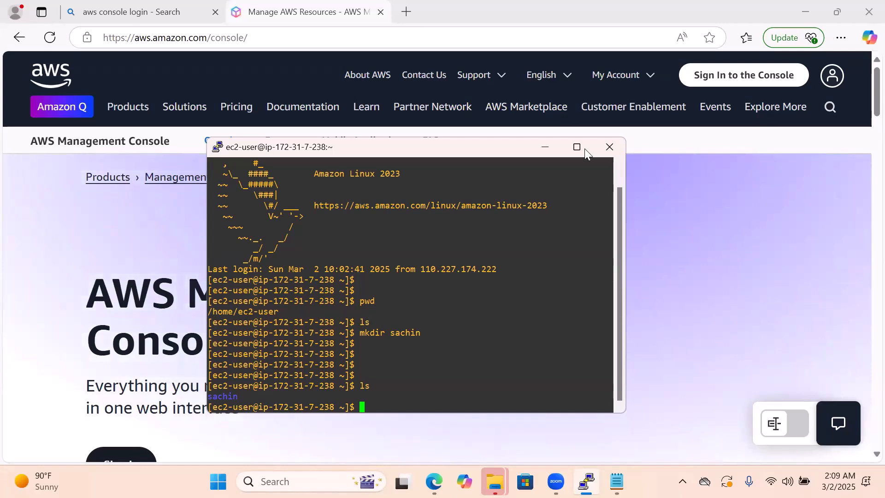
# Minimize PuTTY and open the AWS console sign-in form for the root user email
pyautogui.click(546, 146)
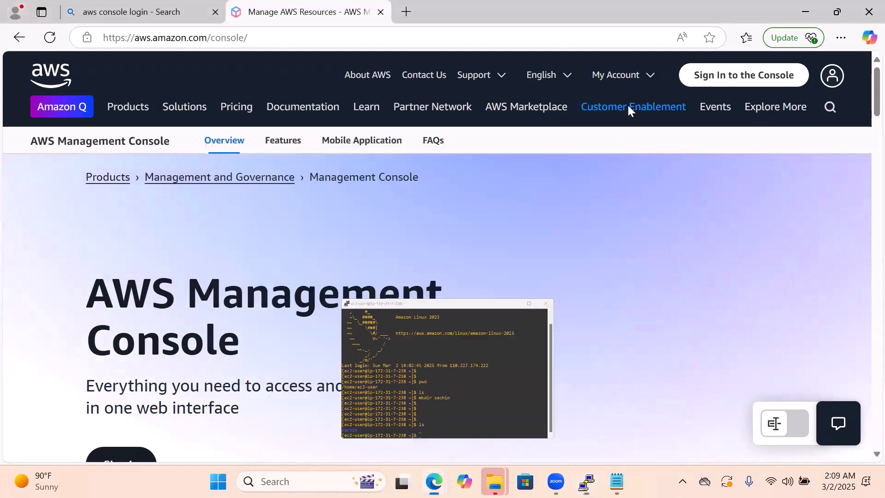
pyautogui.click(720, 77)
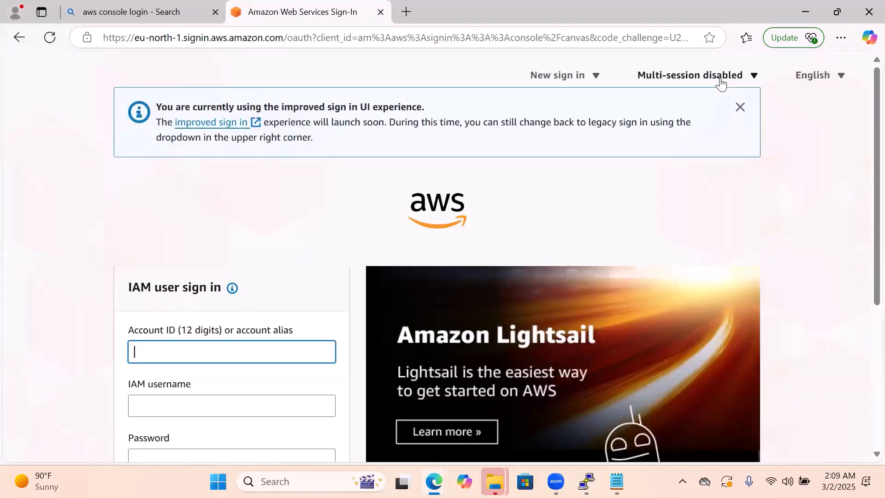
pyautogui.scroll(-5, 248, 390)
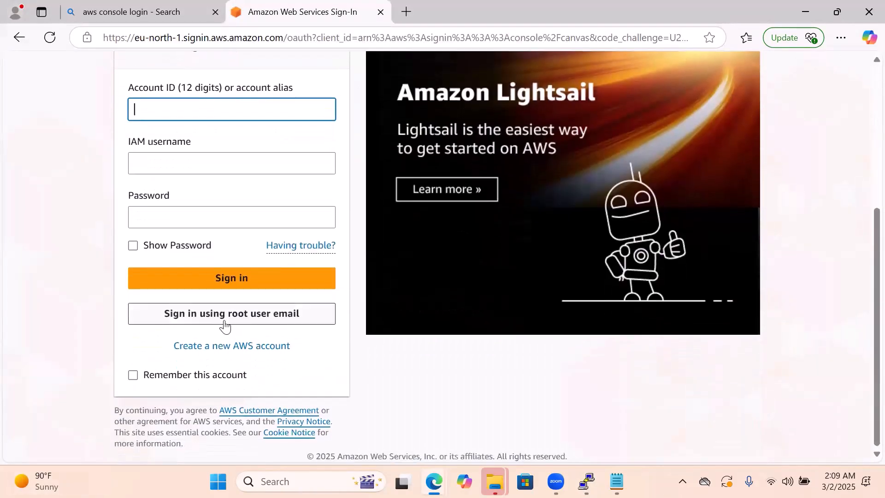
pyautogui.click(230, 318)
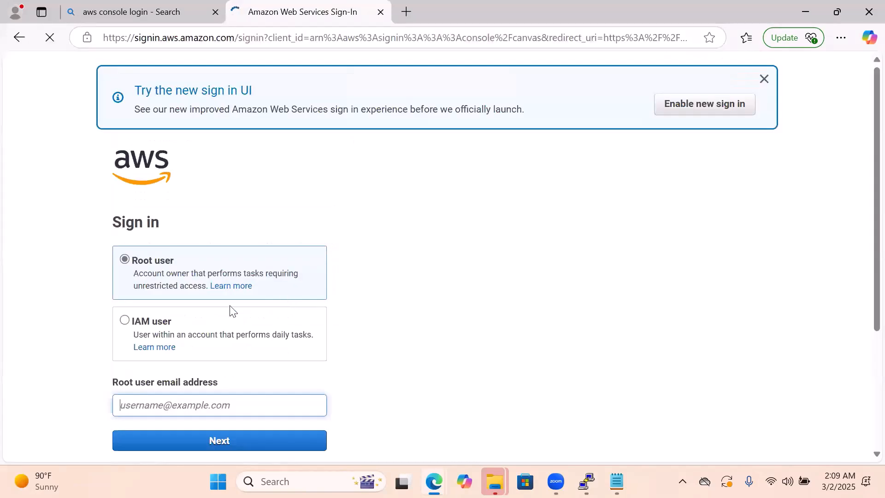
# Fill in the root user's email address from the saved entries and continue to the password form
pyautogui.click(158, 405)
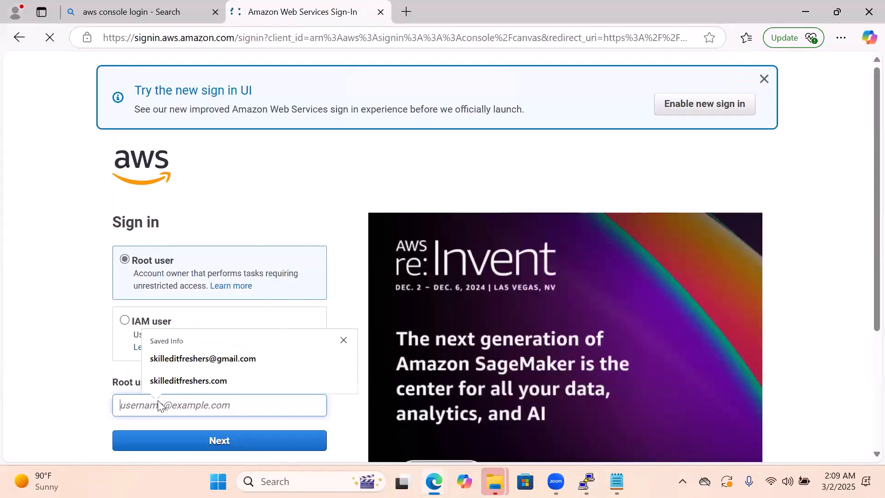
pyautogui.click(181, 362)
pyautogui.scroll(-4, 332, 336)
pyautogui.click(241, 266)
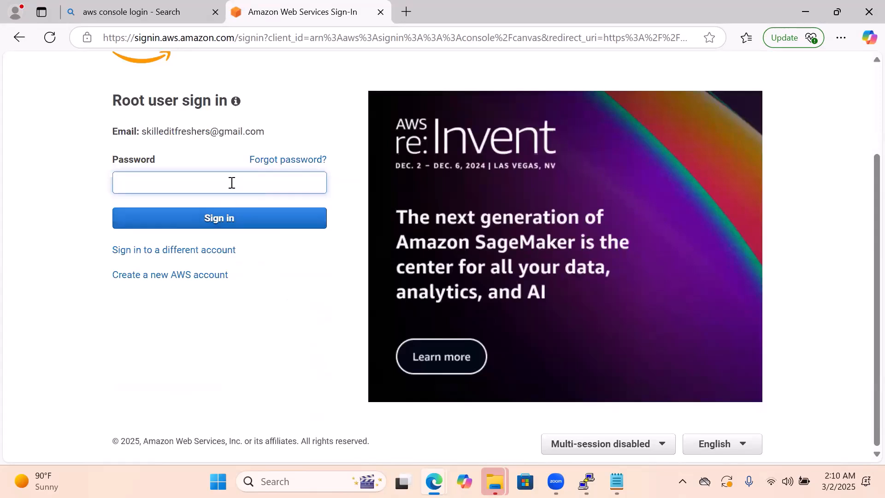
# Enter the root user account password and sign in to the AWS console
pyautogui.press('capslock')
pyautogui.write('•••')
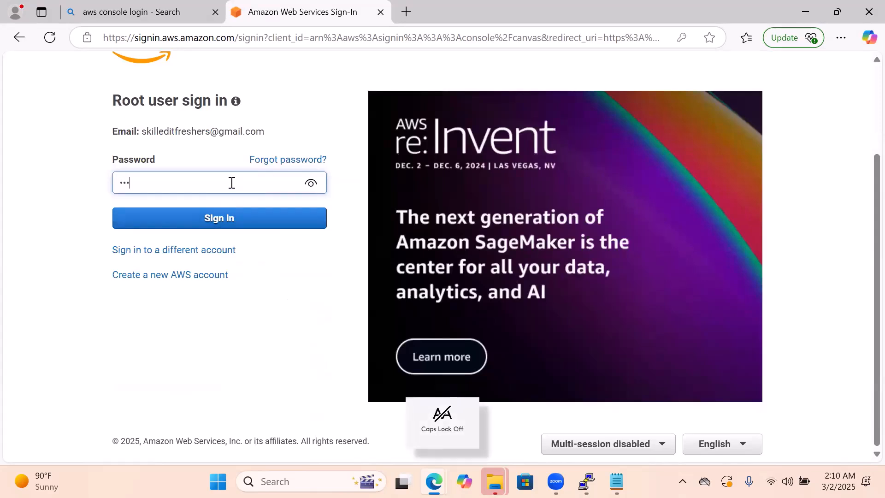
pyautogui.write('•••••••')
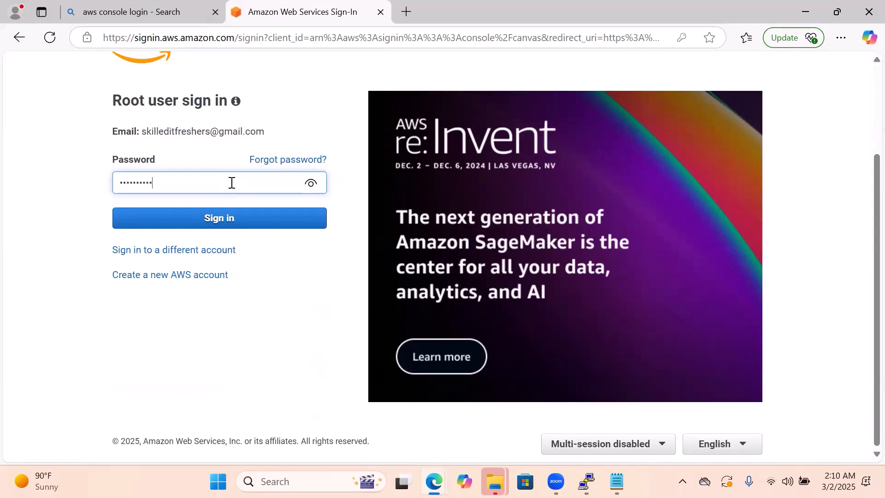
pyautogui.write('••')
pyautogui.click(221, 215)
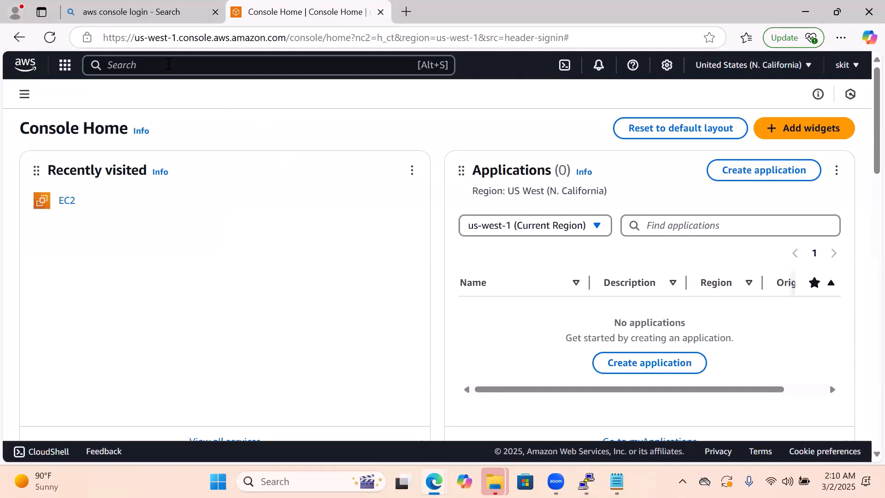
# Search the AWS console services for EC2
pyautogui.click(169, 65)
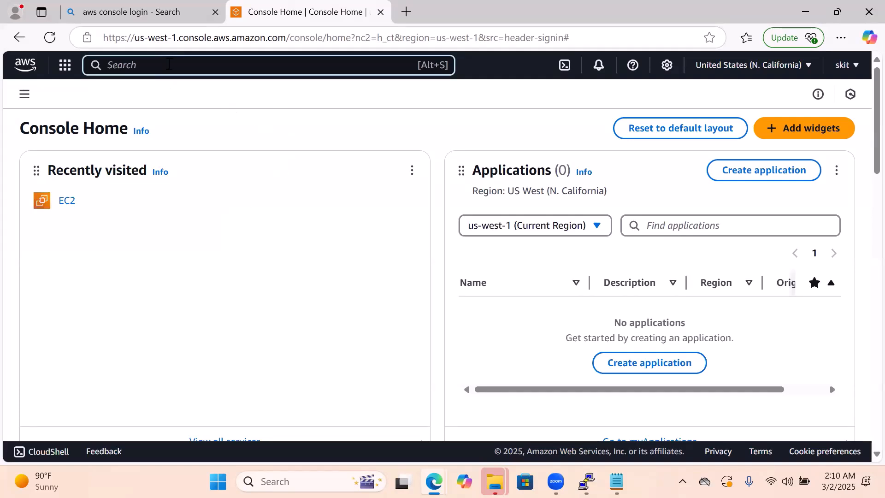
pyautogui.write('ec')
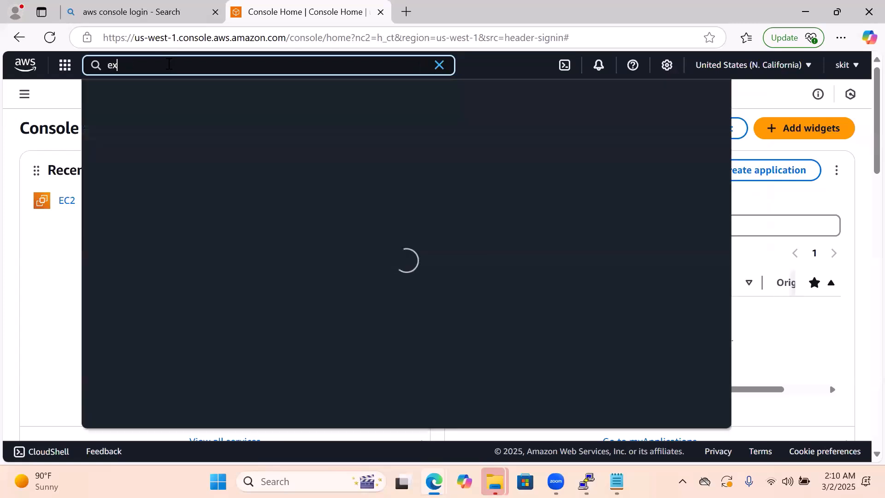
pyautogui.press('BackSpace')
pyautogui.press('BackSpace')
pyautogui.write('e')
pyautogui.press('BackSpace')
pyautogui.press('capslock')
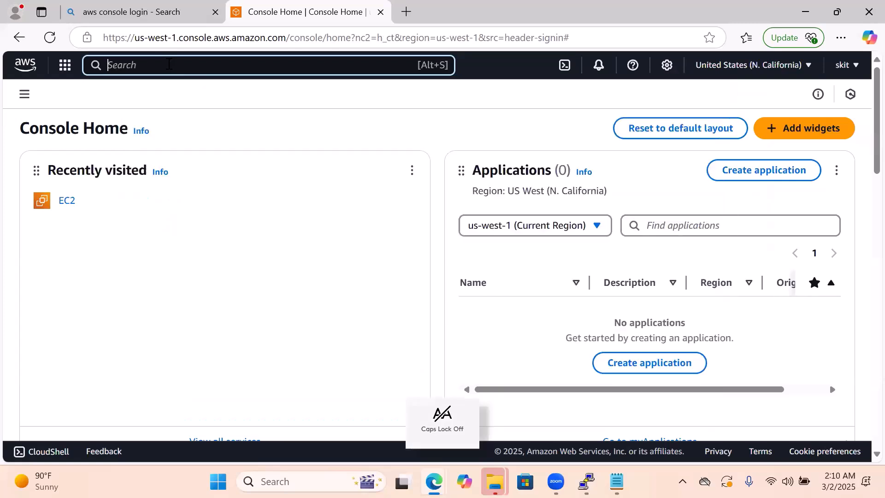
pyautogui.write('e')
pyautogui.press('BackSpace')
pyautogui.press('capslock')
pyautogui.write('E')
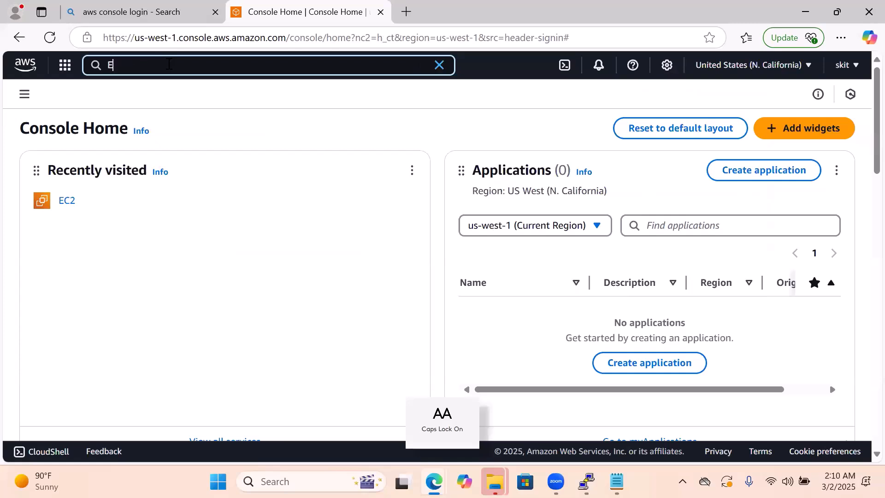
pyautogui.write('C2')
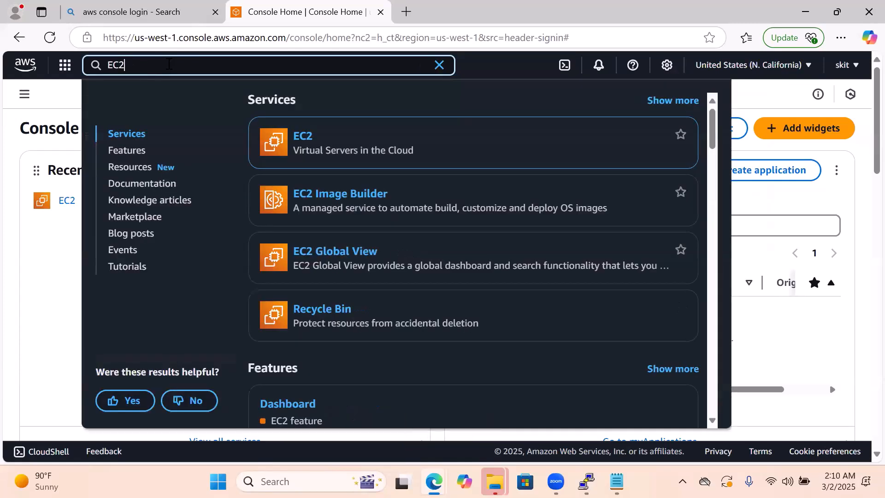
# Open the EC2 service dashboard and list the running instances in the N. California region
pyautogui.click(303, 138)
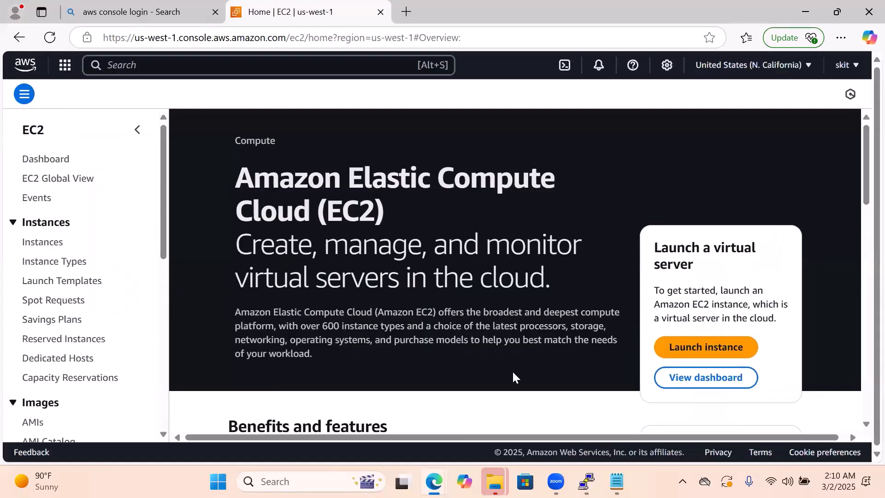
pyautogui.click(42, 160)
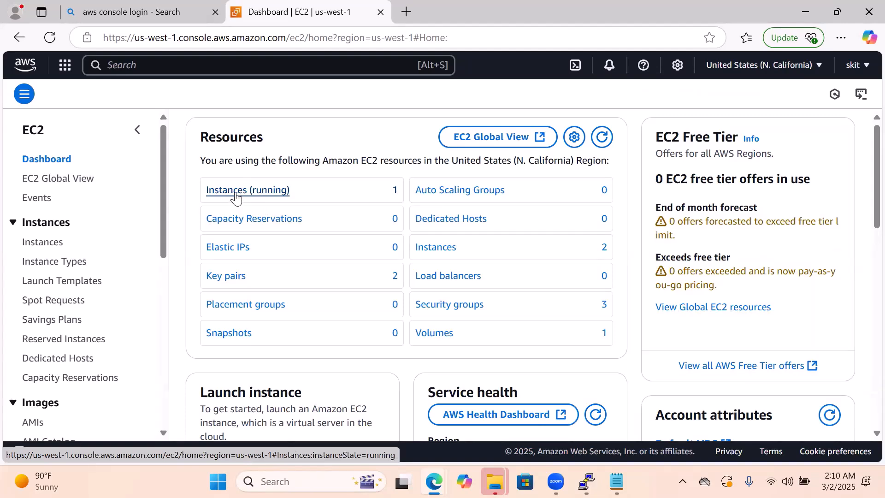
pyautogui.click(236, 199)
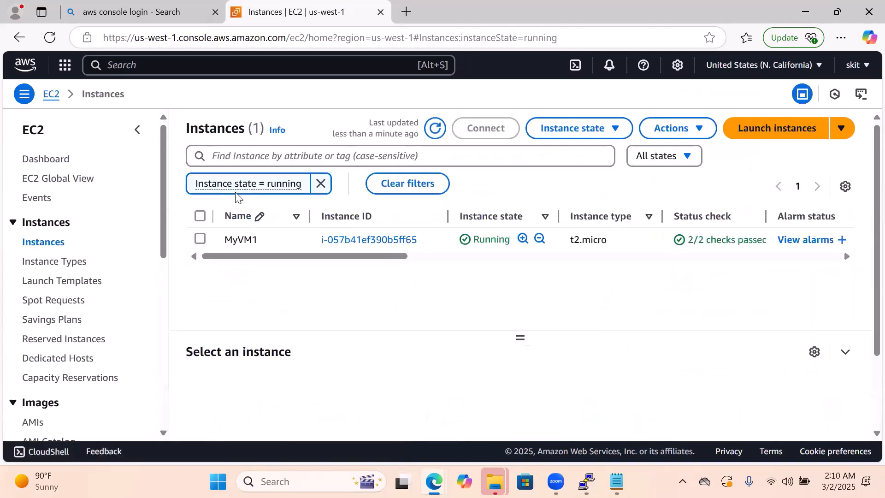